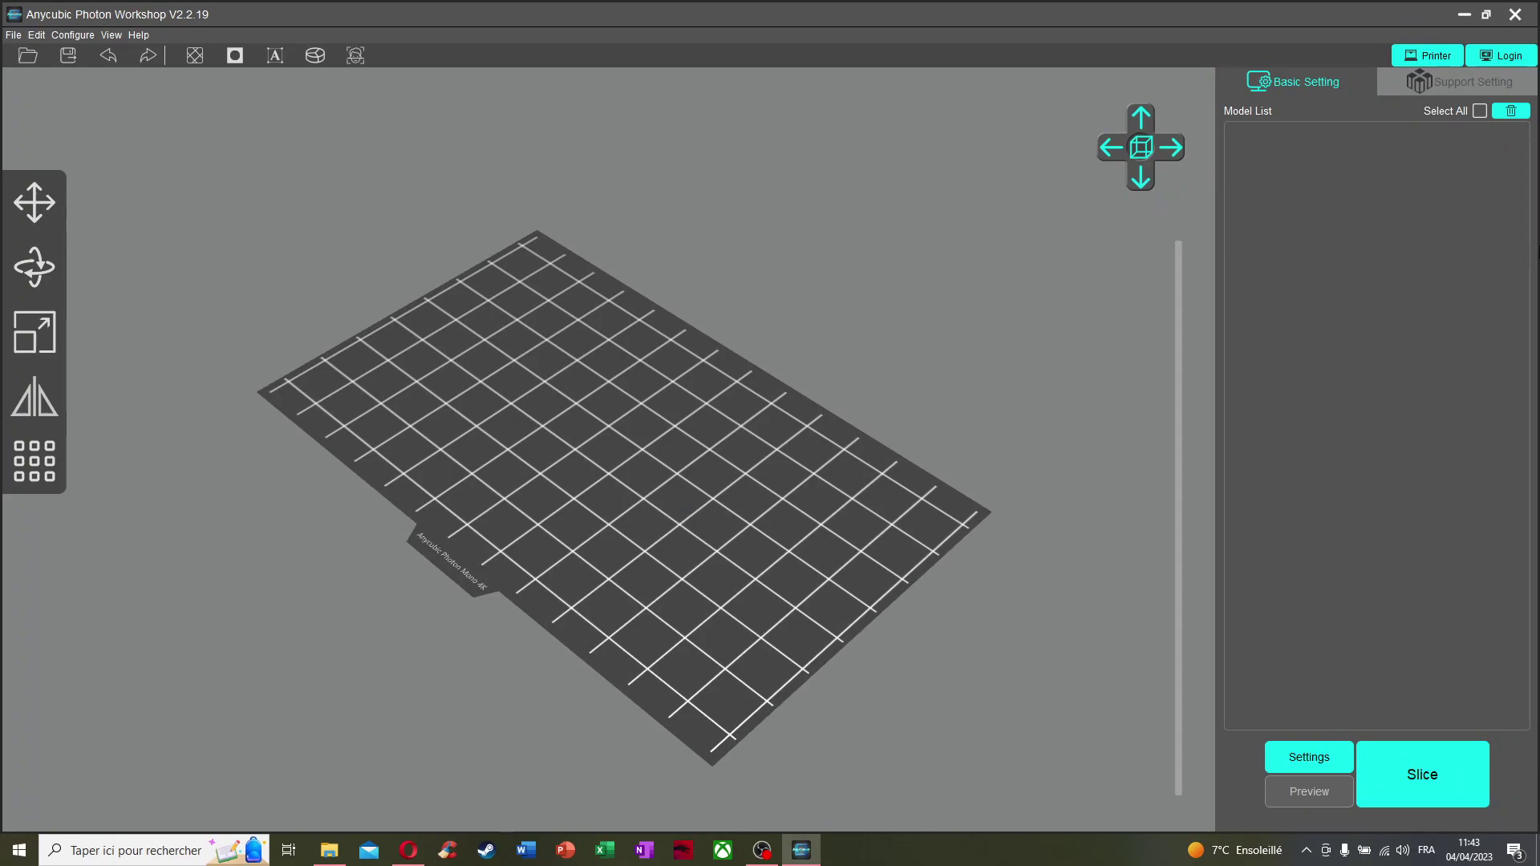
Open the machine settings, view the Custom machine profile, and reselect Anycubic Photon Mono 4K
{"action": "left_click_drag", "start_coordinate": [873, 329], "coordinate": [909, 325]}
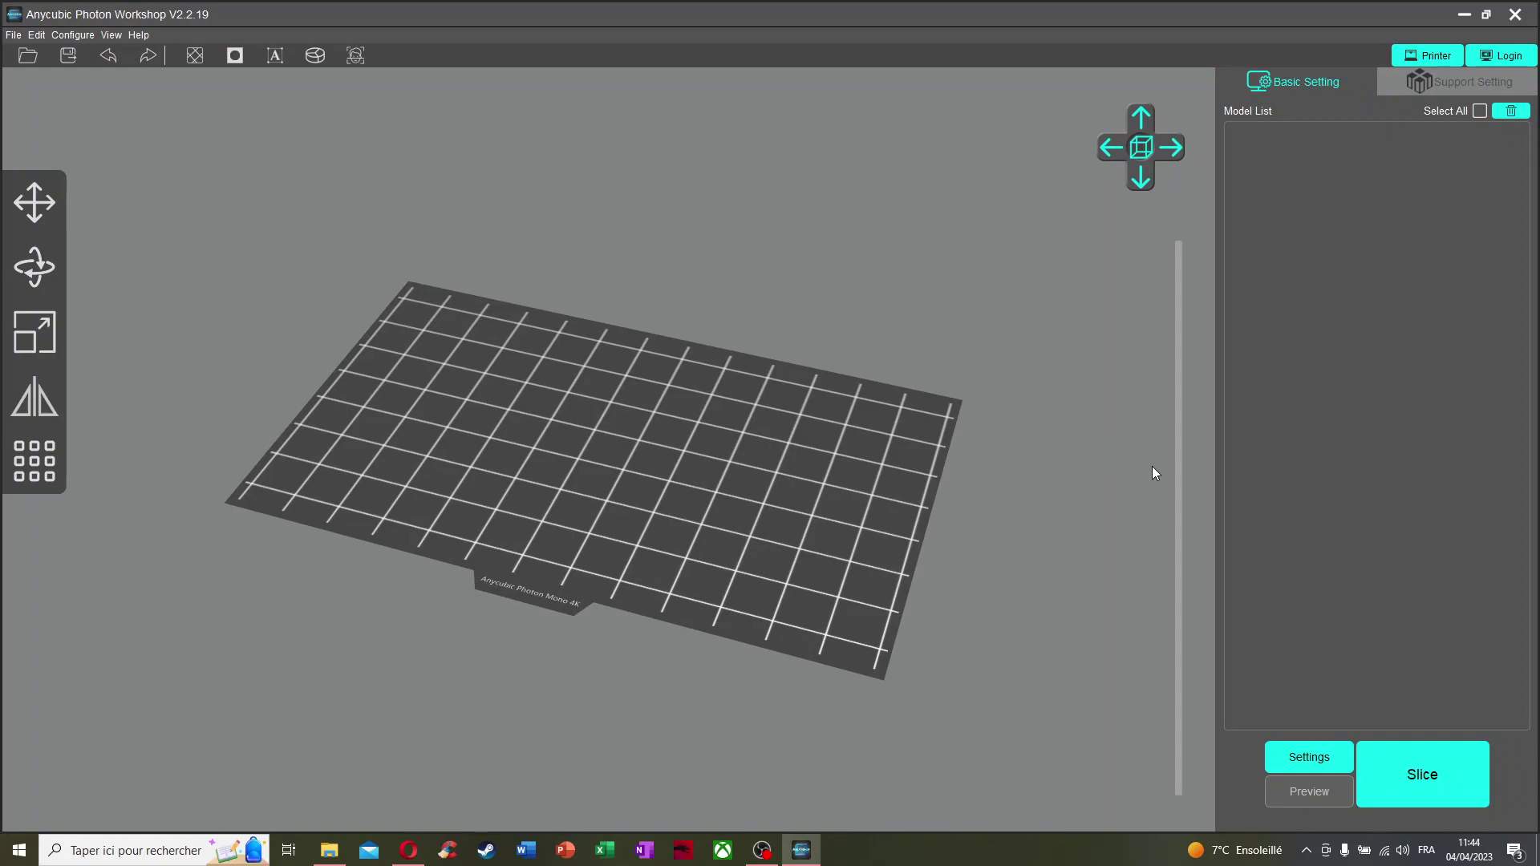
{"action": "left_click", "coordinate": [1334, 767]}
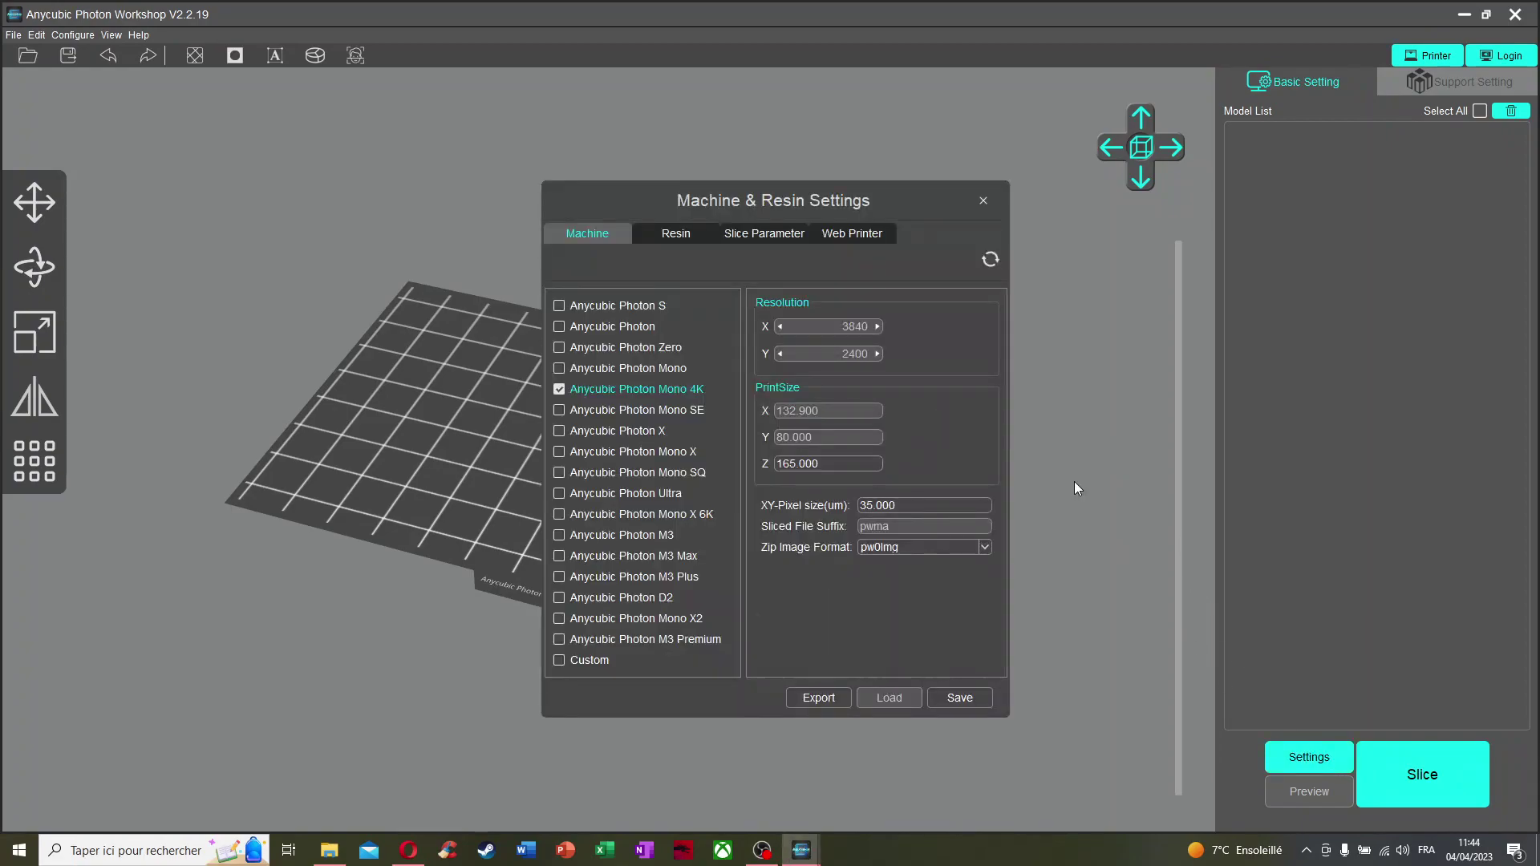
{"action": "left_click_drag", "start_coordinate": [858, 200], "coordinate": [1068, 86]}
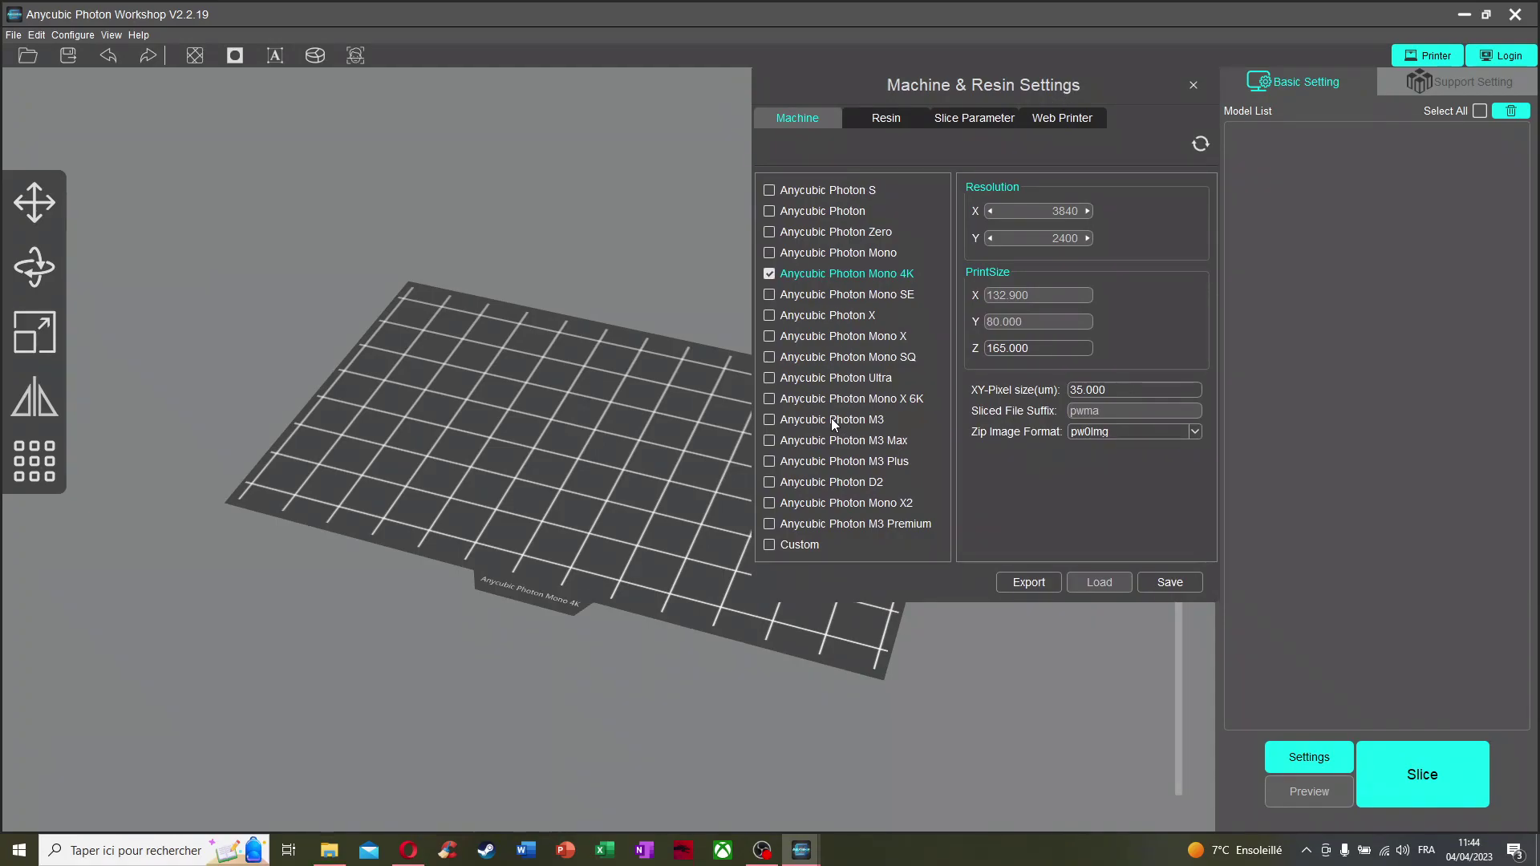
{"action": "left_click", "coordinate": [811, 549]}
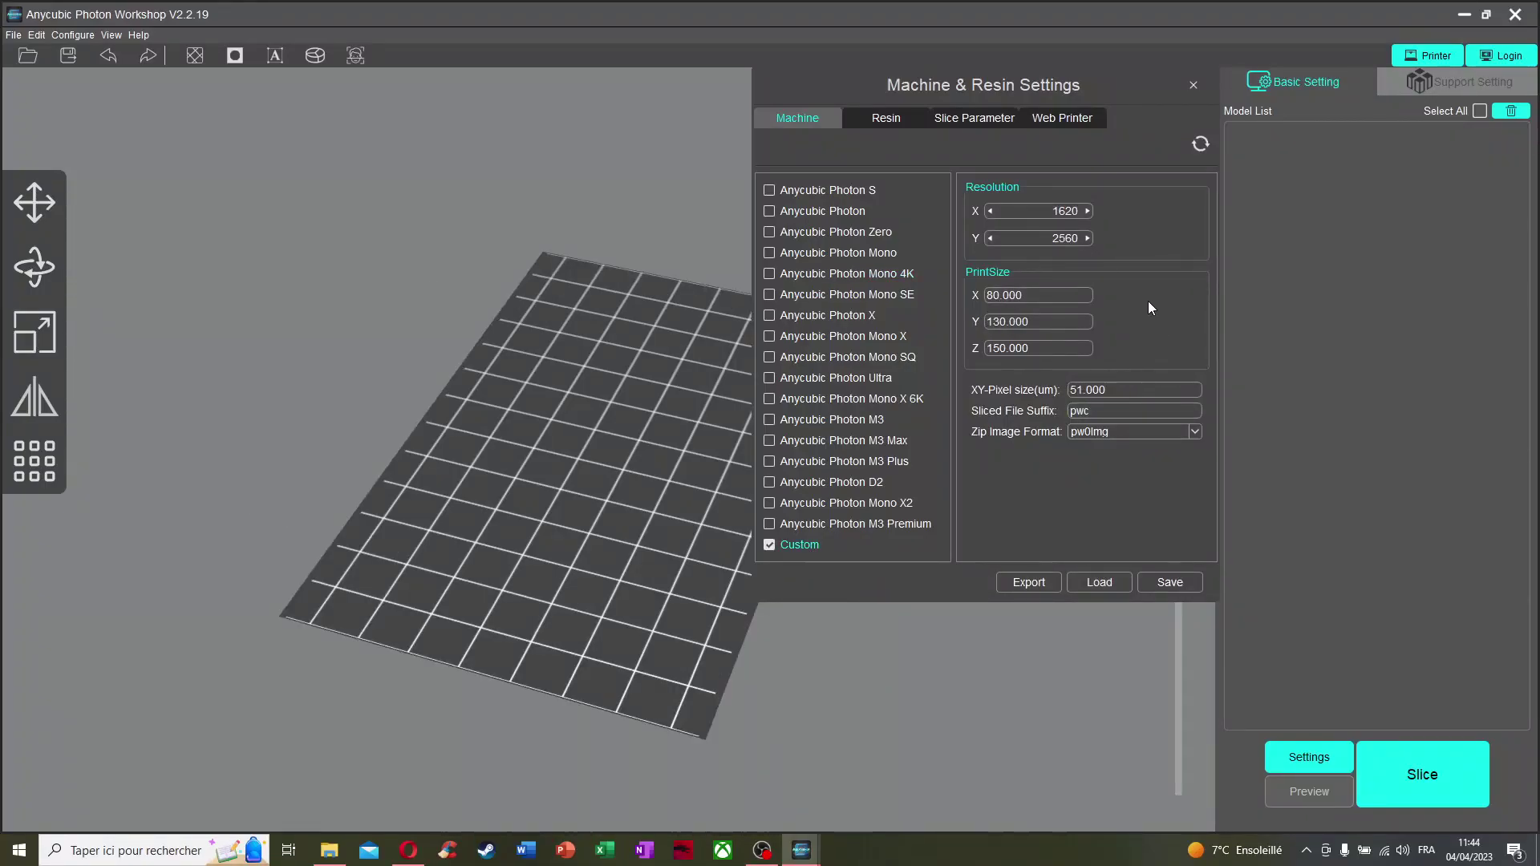
{"action": "left_click", "coordinate": [896, 276]}
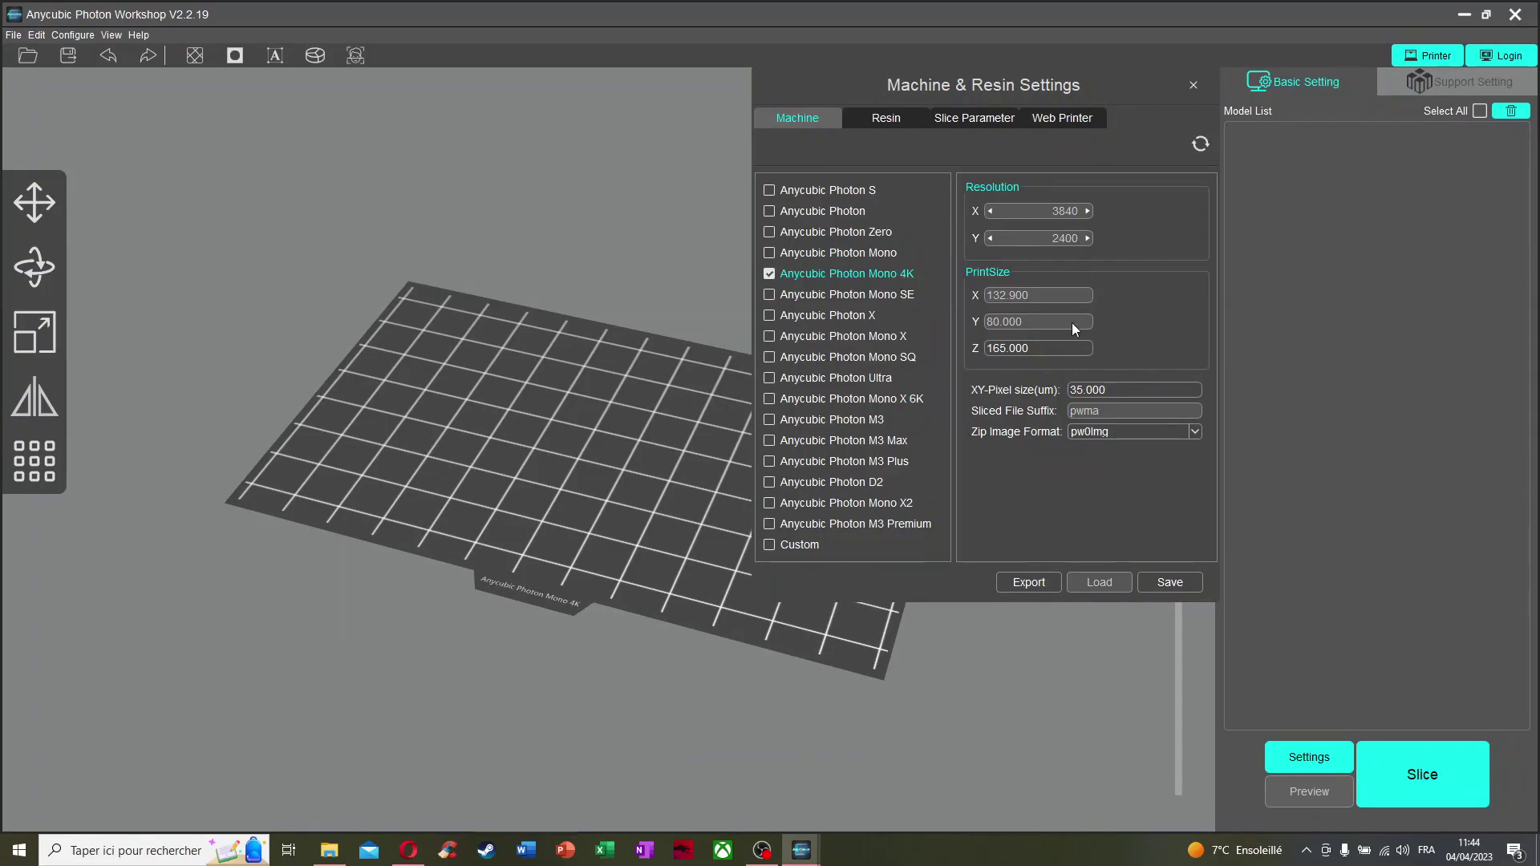
{"action": "mouse_move", "coordinate": [1140, 387]}
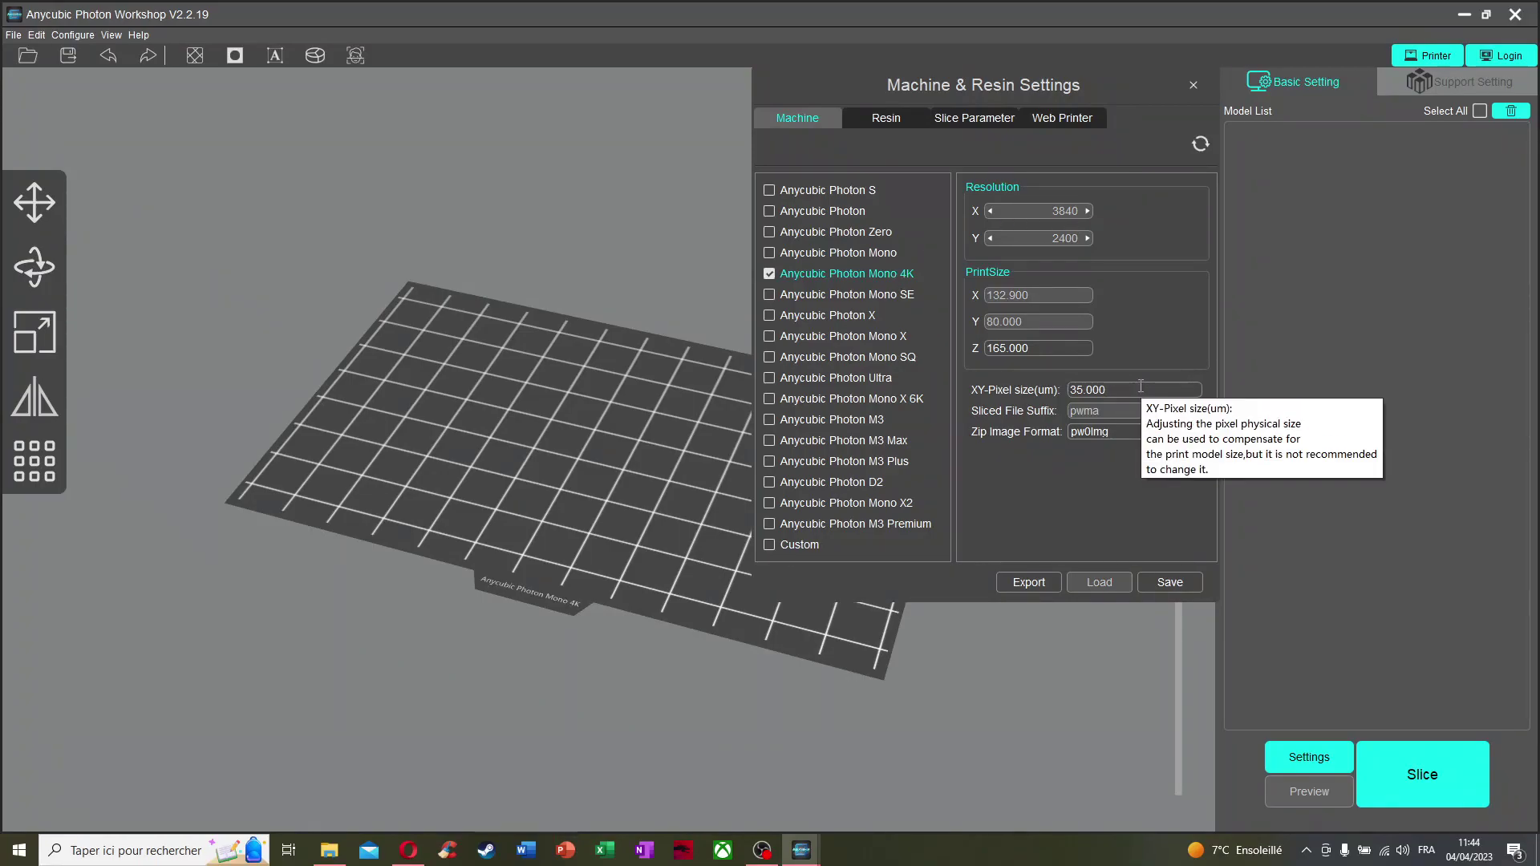
Review the resin settings and the slice parameters, including the exposure times, and close the settings dialog
{"action": "left_click", "coordinate": [884, 120]}
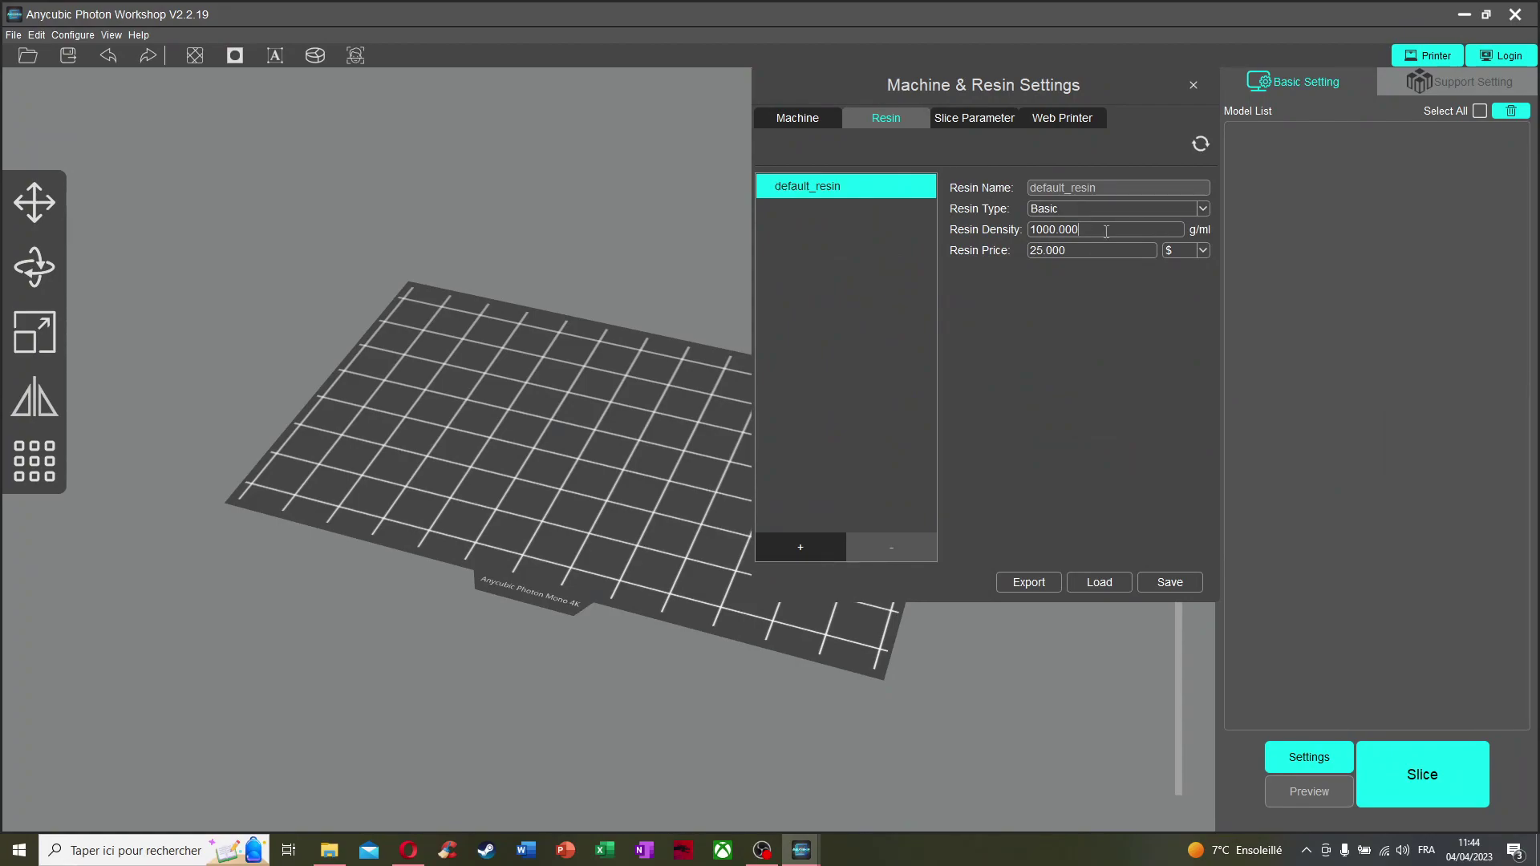
{"action": "left_click", "coordinate": [961, 125]}
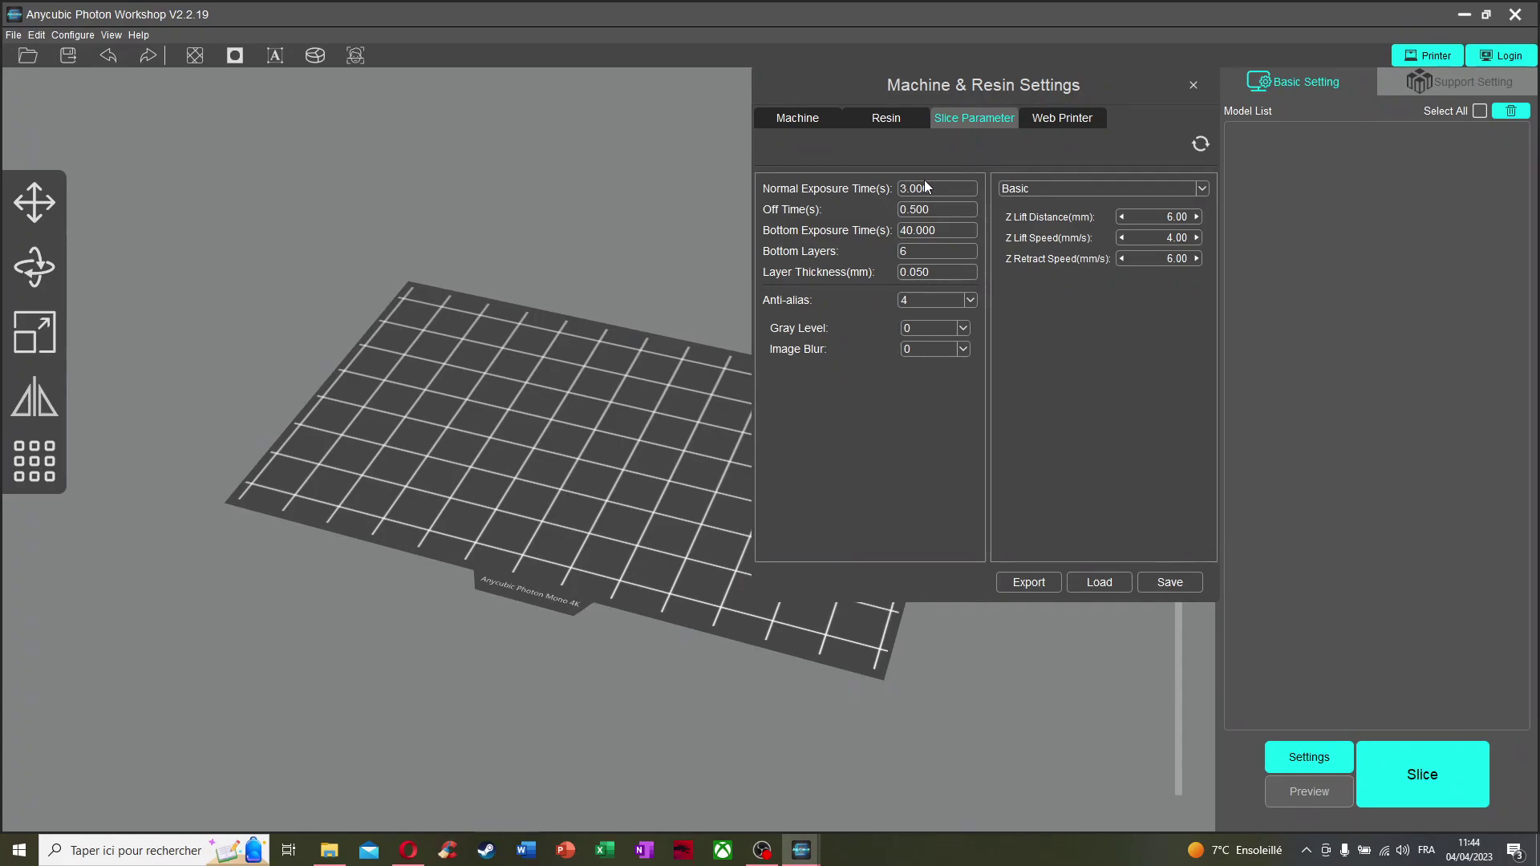
{"action": "mouse_move", "coordinate": [938, 185]}
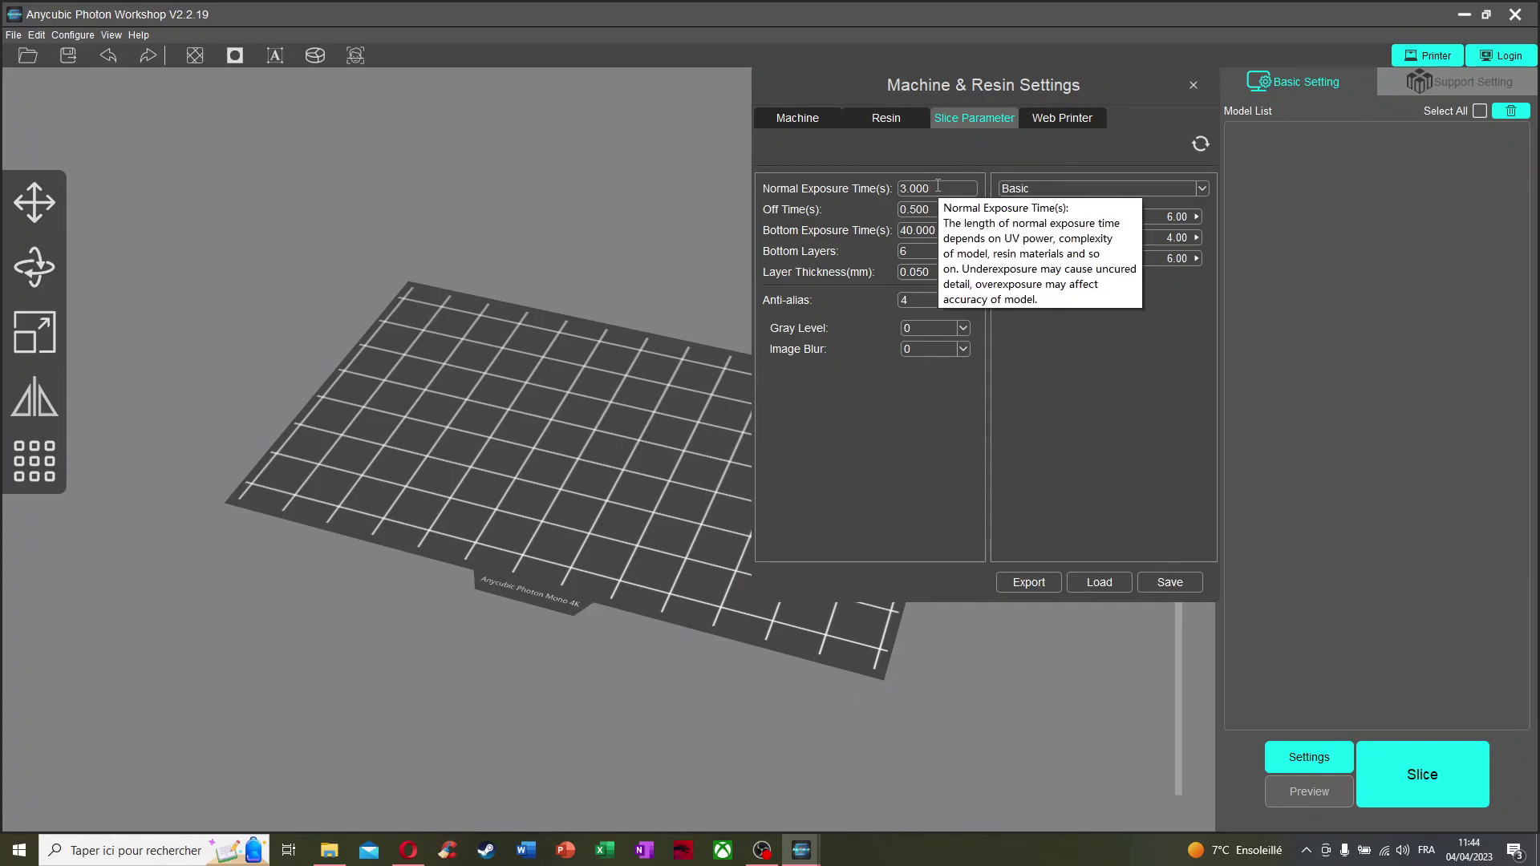
{"action": "left_click", "coordinate": [912, 230]}
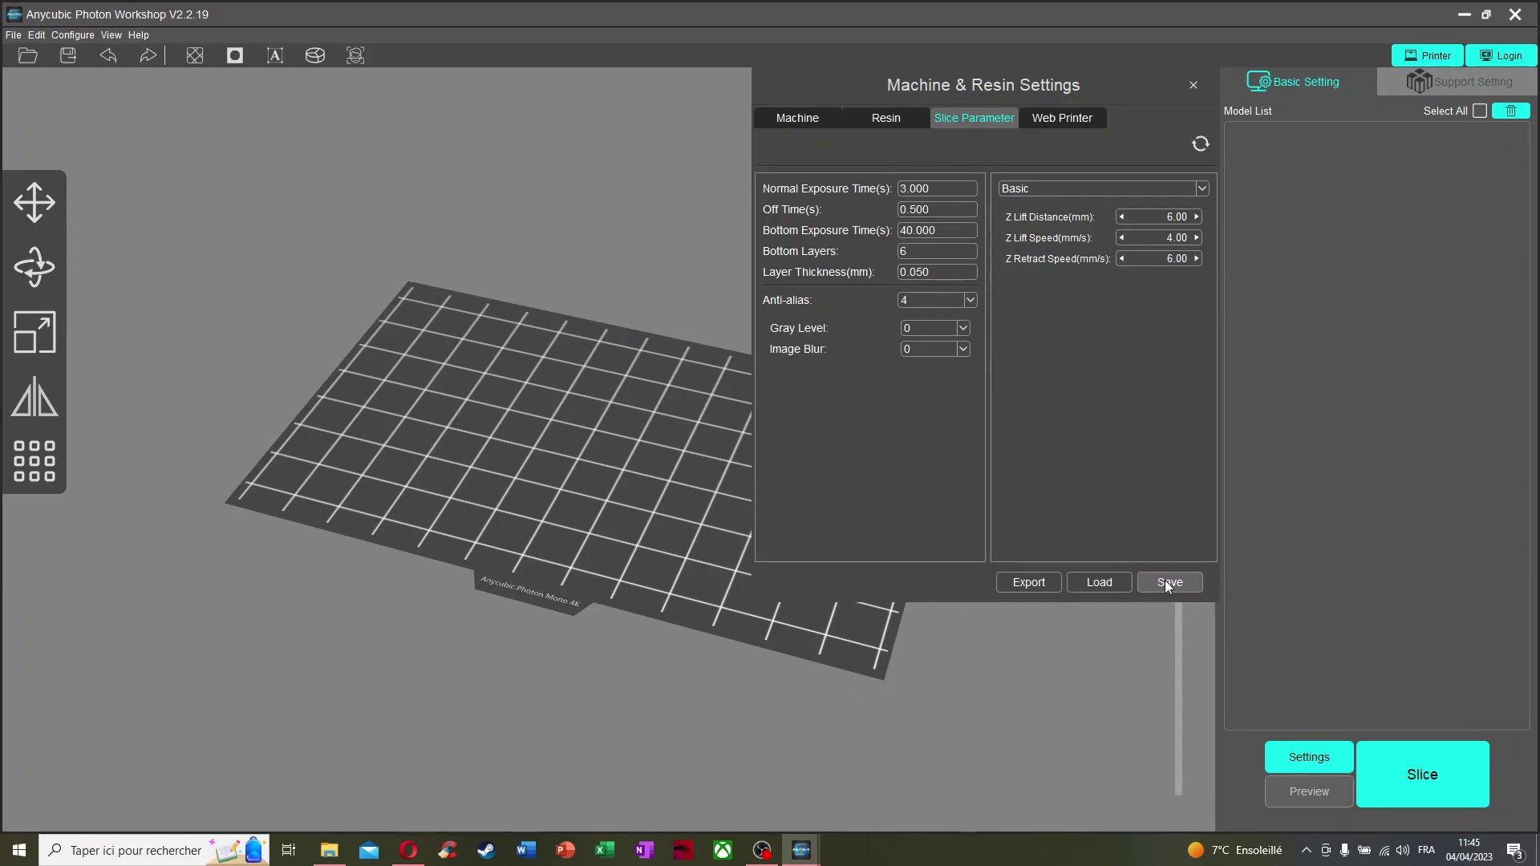
{"action": "left_click", "coordinate": [1192, 86]}
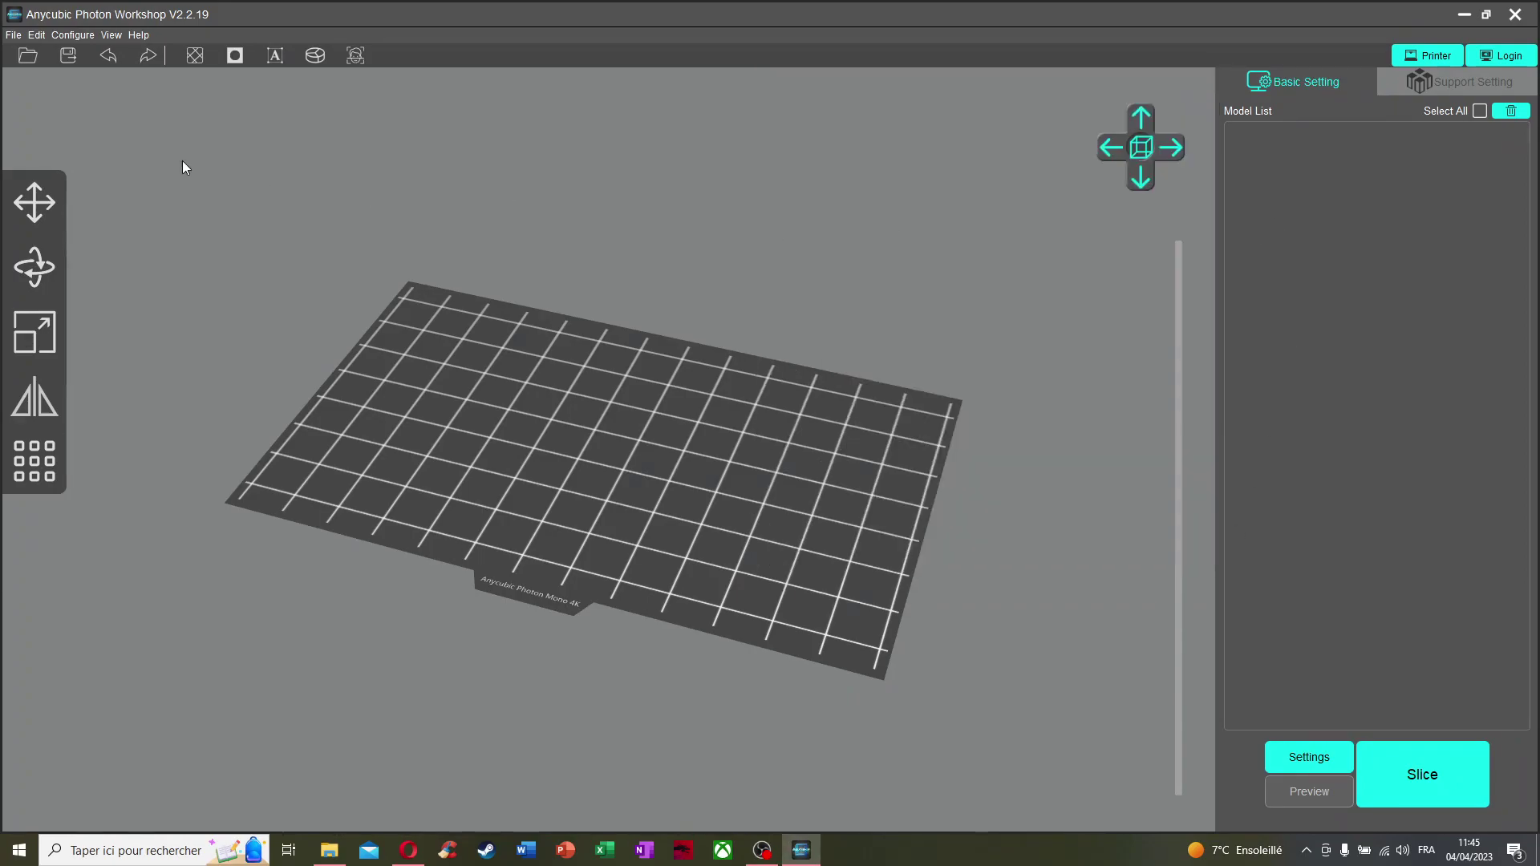
Import the Dwarf_pirate_merged.stl model from the Téléchargements folder onto the build plate
{"action": "left_click", "coordinate": [13, 35]}
{"action": "left_click", "coordinate": [36, 64]}
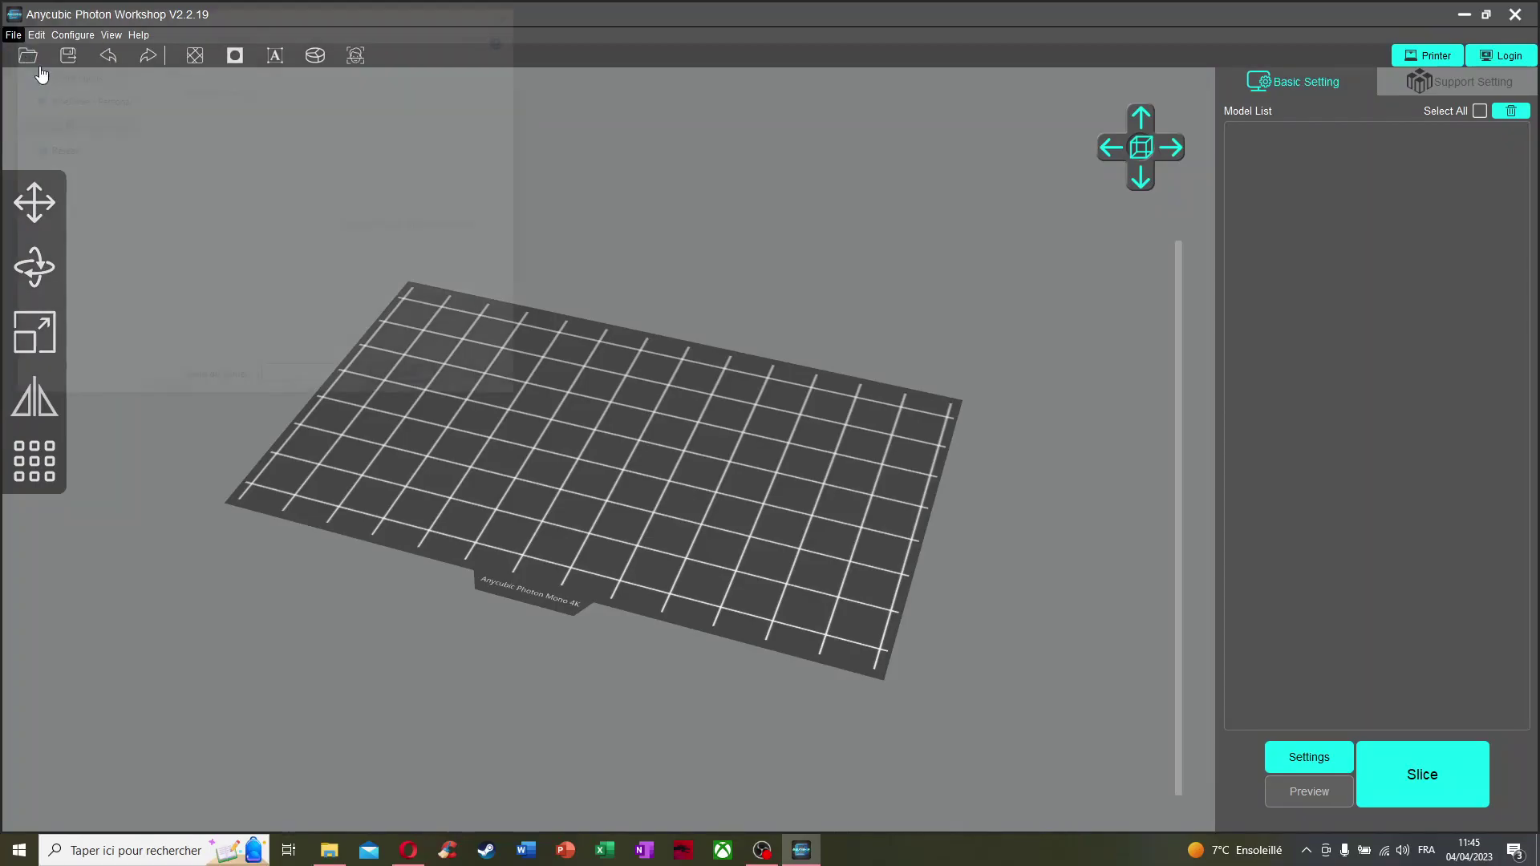
{"action": "scroll", "coordinate": [543, 391], "scroll_direction": "down", "scroll_amount": 5}
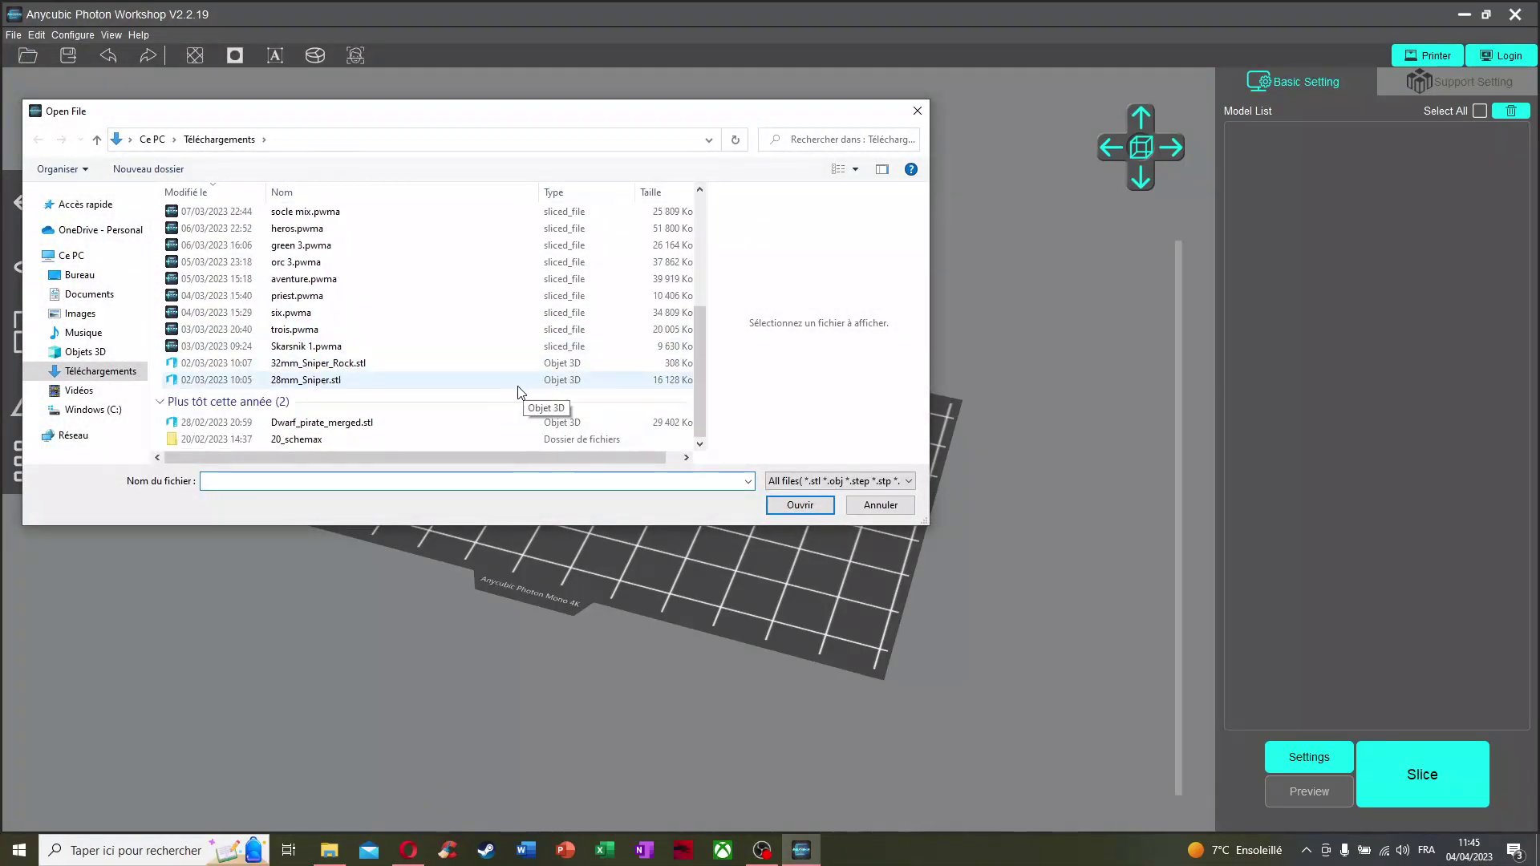
{"action": "left_click", "coordinate": [434, 422]}
{"action": "left_click", "coordinate": [782, 504]}
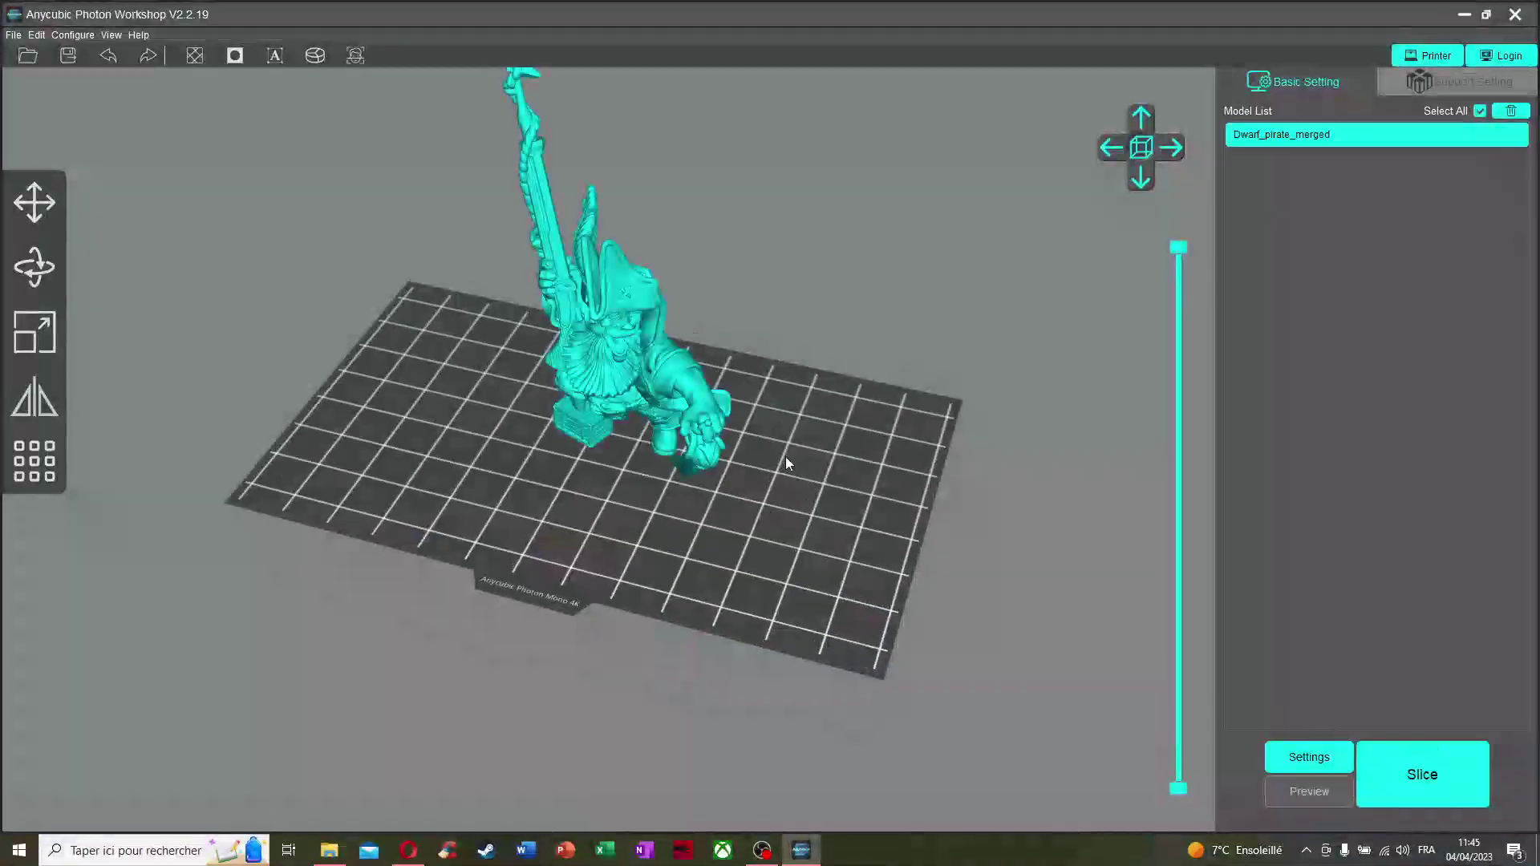
Move the dwarf model freehand to about X 14 mm, Y -13 mm and centre it again on the plate
{"action": "right_click_drag", "start_coordinate": [787, 414], "coordinate": [815, 383]}
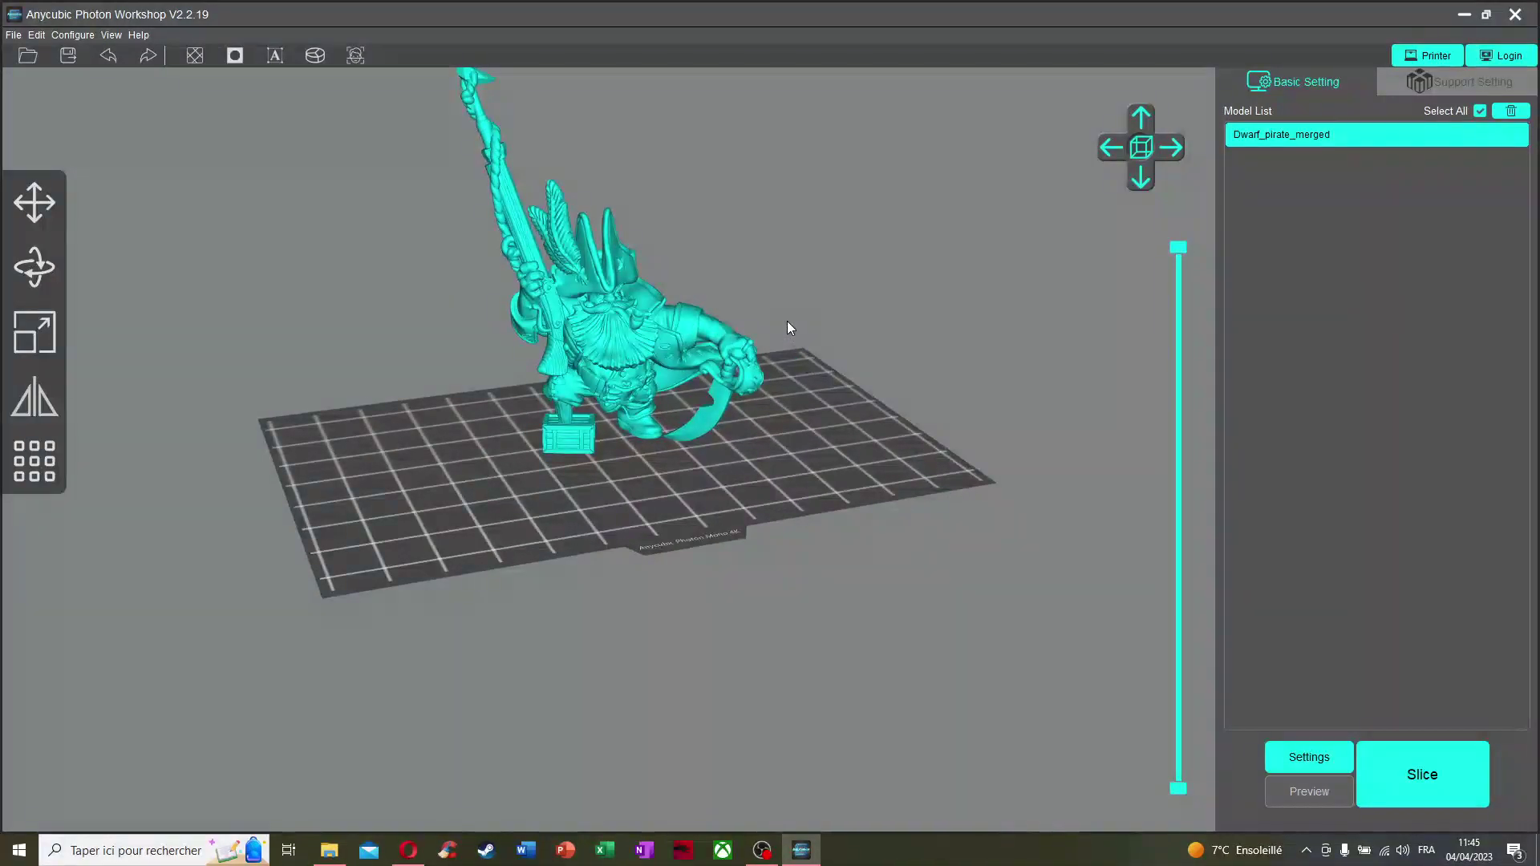
{"action": "middle_click_drag", "start_coordinate": [788, 321], "coordinate": [809, 381]}
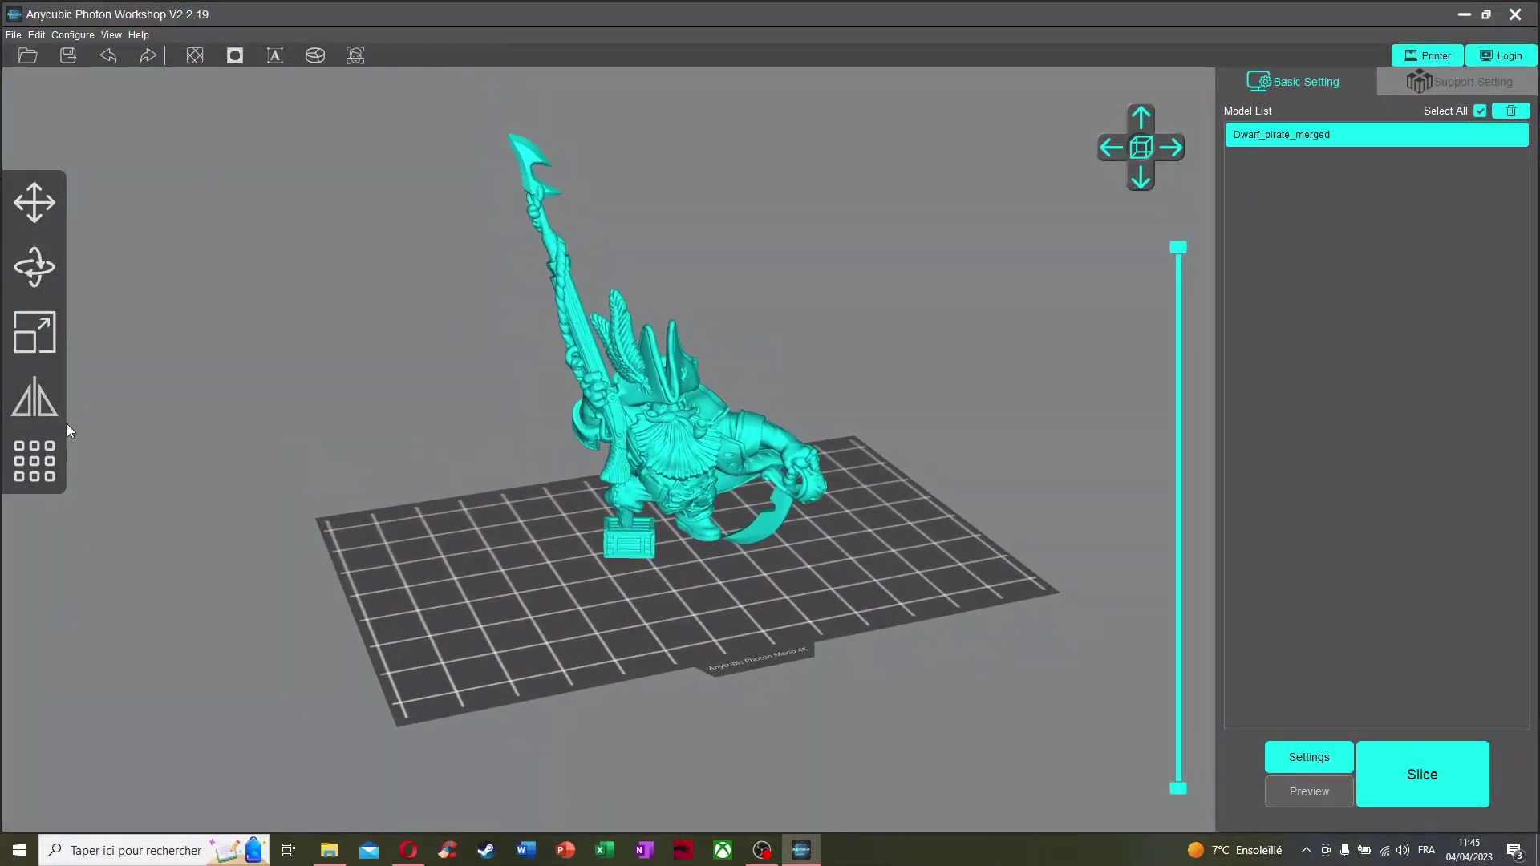
{"action": "left_click", "coordinate": [34, 202]}
{"action": "left_click_drag", "start_coordinate": [719, 500], "coordinate": [806, 491]}
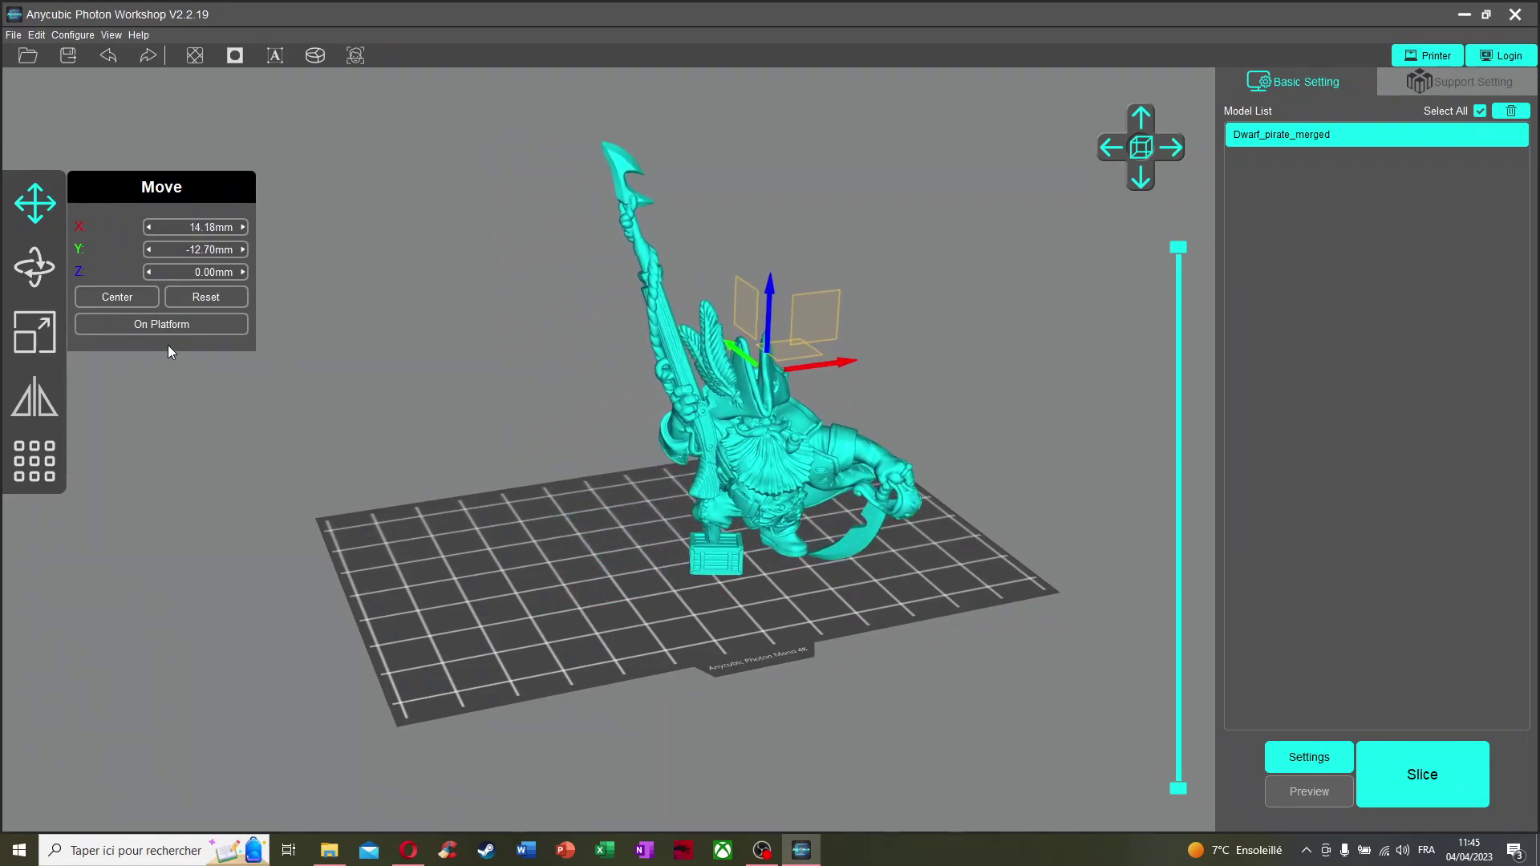
{"action": "left_click", "coordinate": [117, 297]}
{"action": "left_click", "coordinate": [35, 267]}
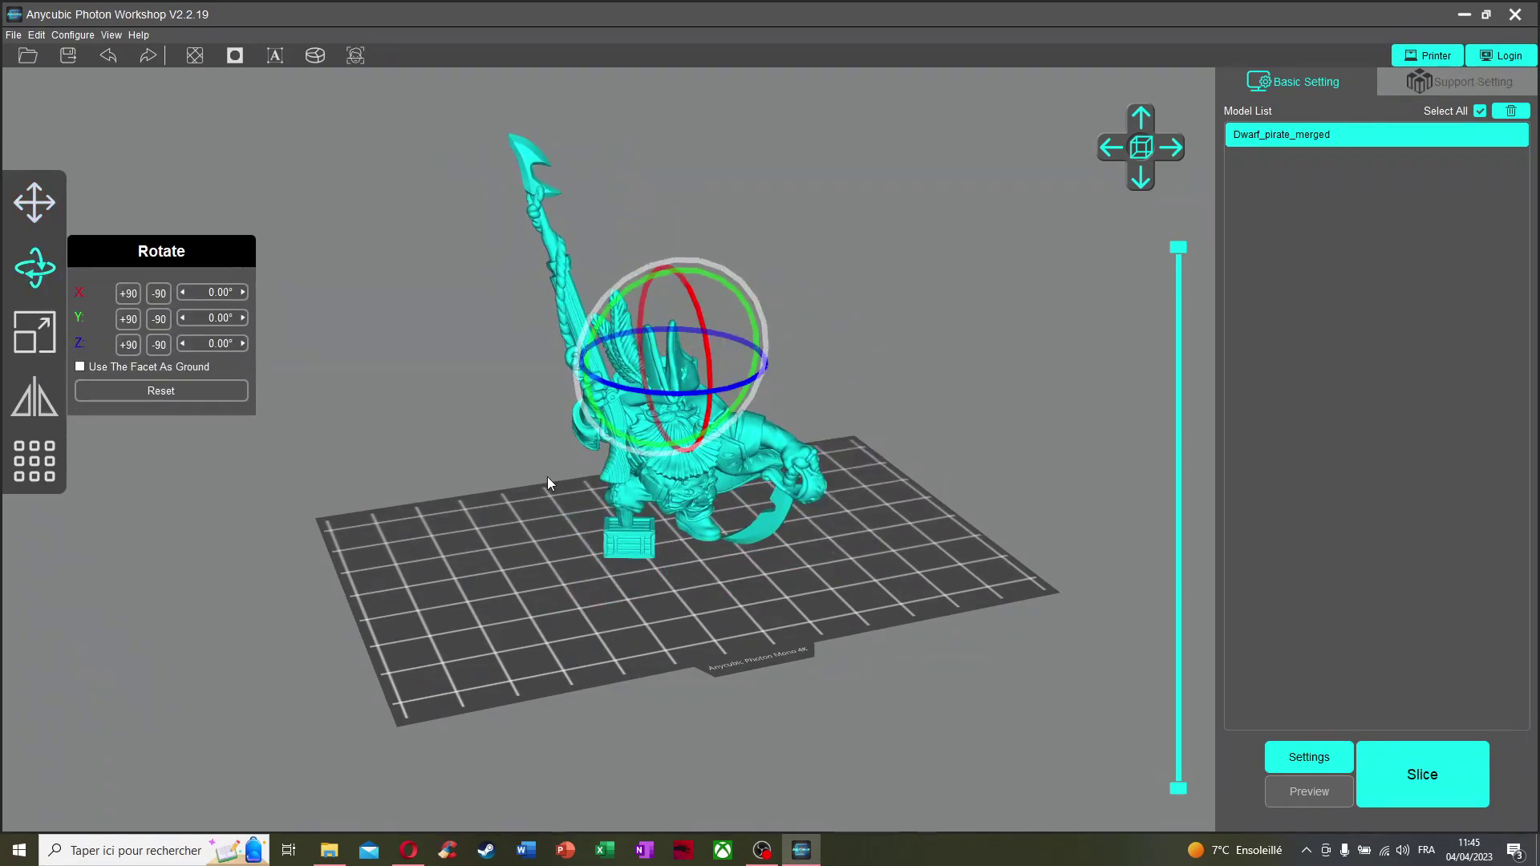
{"action": "left_click_drag", "start_coordinate": [588, 482], "coordinate": [565, 485]}
{"action": "left_click", "coordinate": [35, 267]}
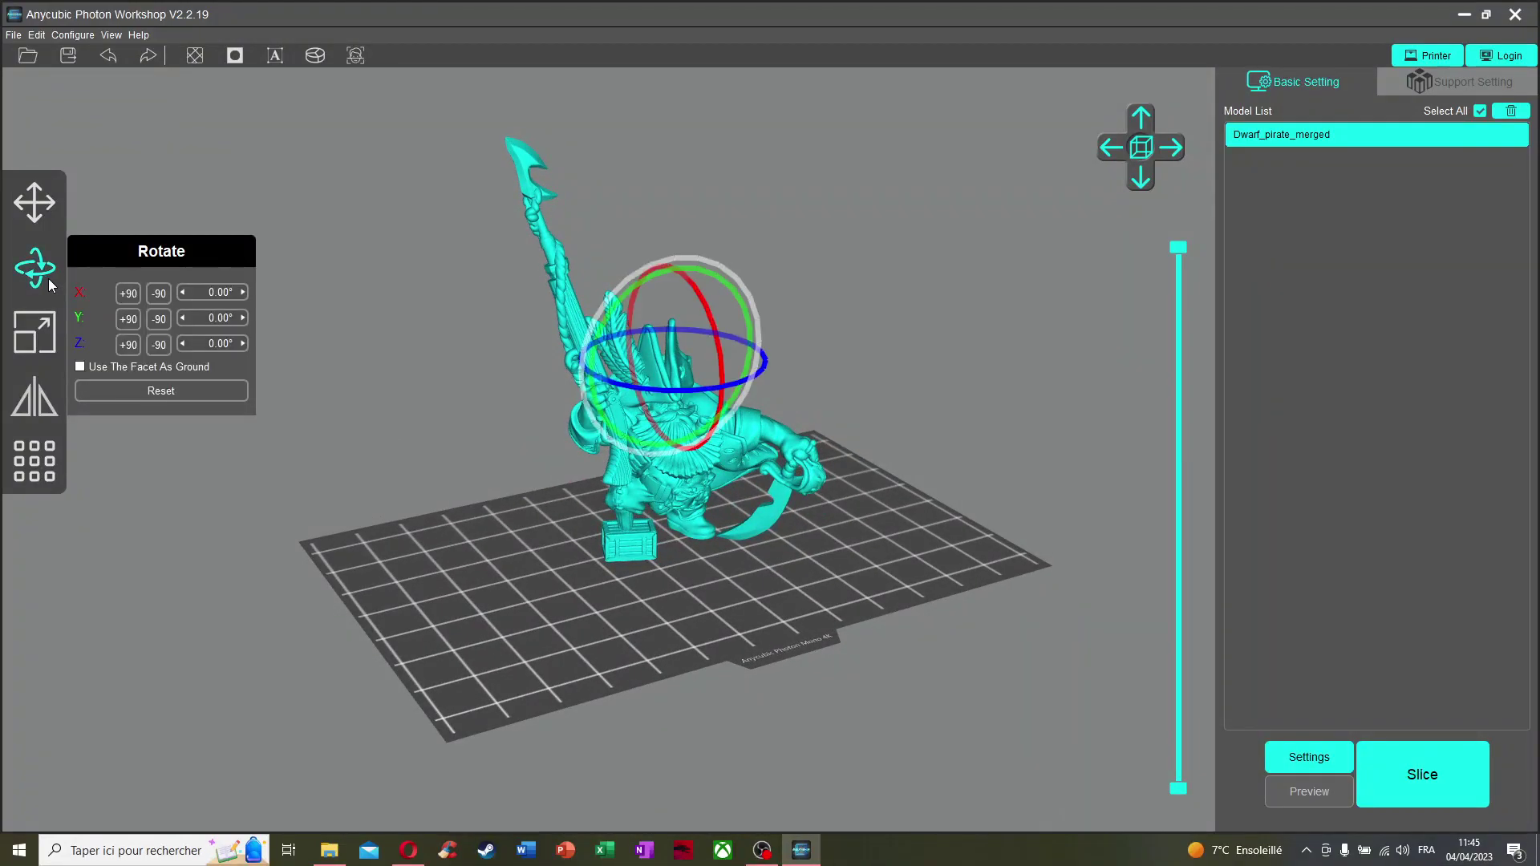
Scale the dwarf model uniformly to 80% on all axes
{"action": "left_click", "coordinate": [28, 332]}
{"action": "double_click", "coordinate": [219, 357]}
{"action": "type", "text": "80"}
{"action": "key", "text": "Return"}
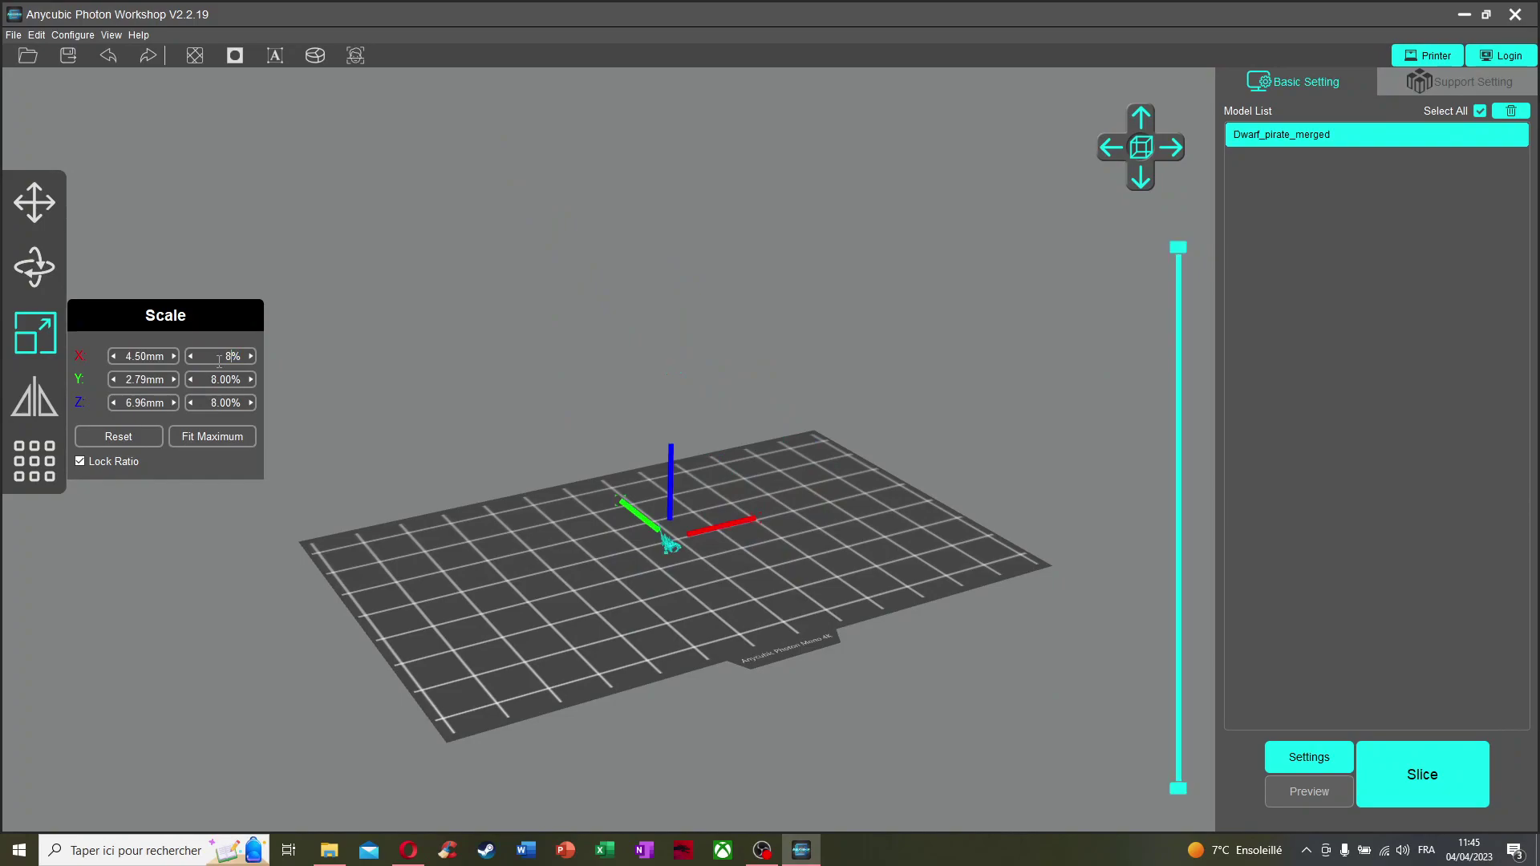
Unlock the scale ratio and set only the dwarf model's Y scale to 60%
{"action": "left_click", "coordinate": [77, 462]}
{"action": "double_click", "coordinate": [207, 379]}
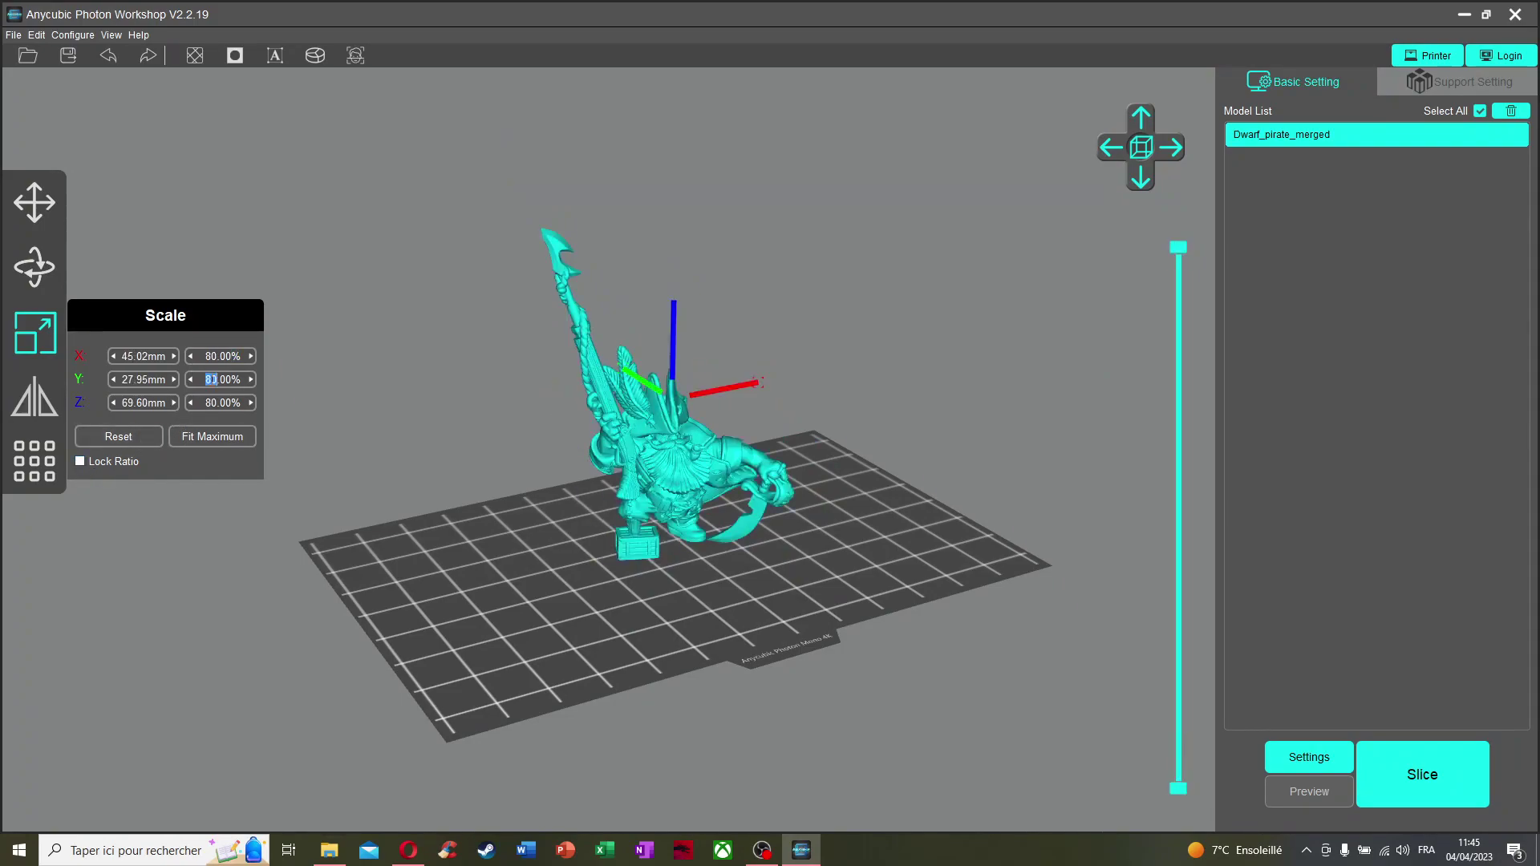
{"action": "type", "text": "60"}
{"action": "key", "text": "Return"}
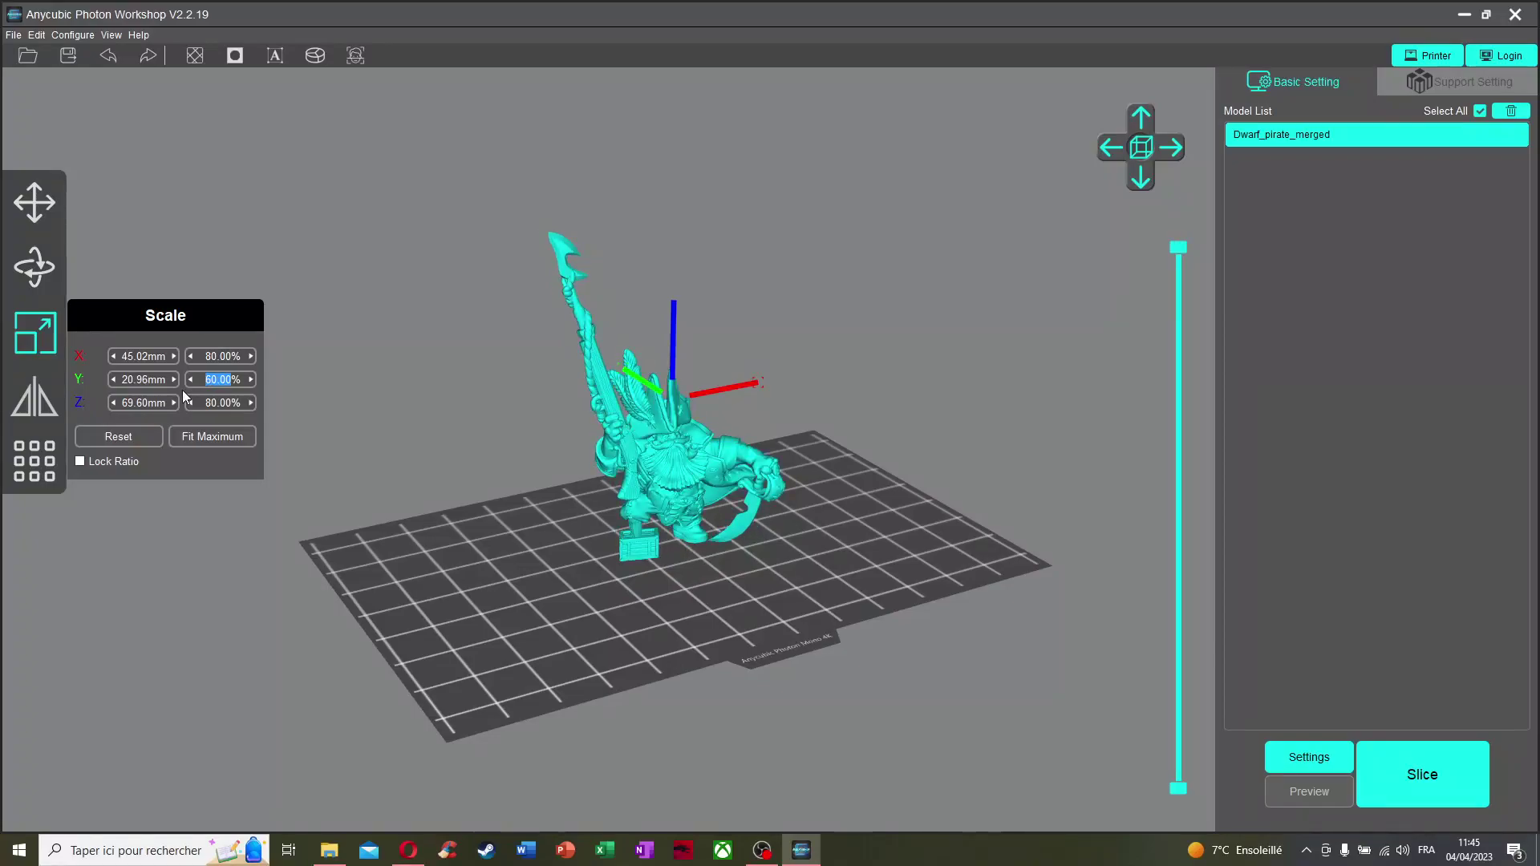
Set the dwarf model's Y scale to 80% and lock the scale ratio again
{"action": "mouse_move", "coordinate": [451, 398]}
{"action": "right_mouse_down"}
{"action": "mouse_move", "coordinate": [508, 389]}
{"action": "mouse_move", "coordinate": [460, 392]}
{"action": "right_mouse_up"}
{"action": "left_click", "coordinate": [34, 332]}
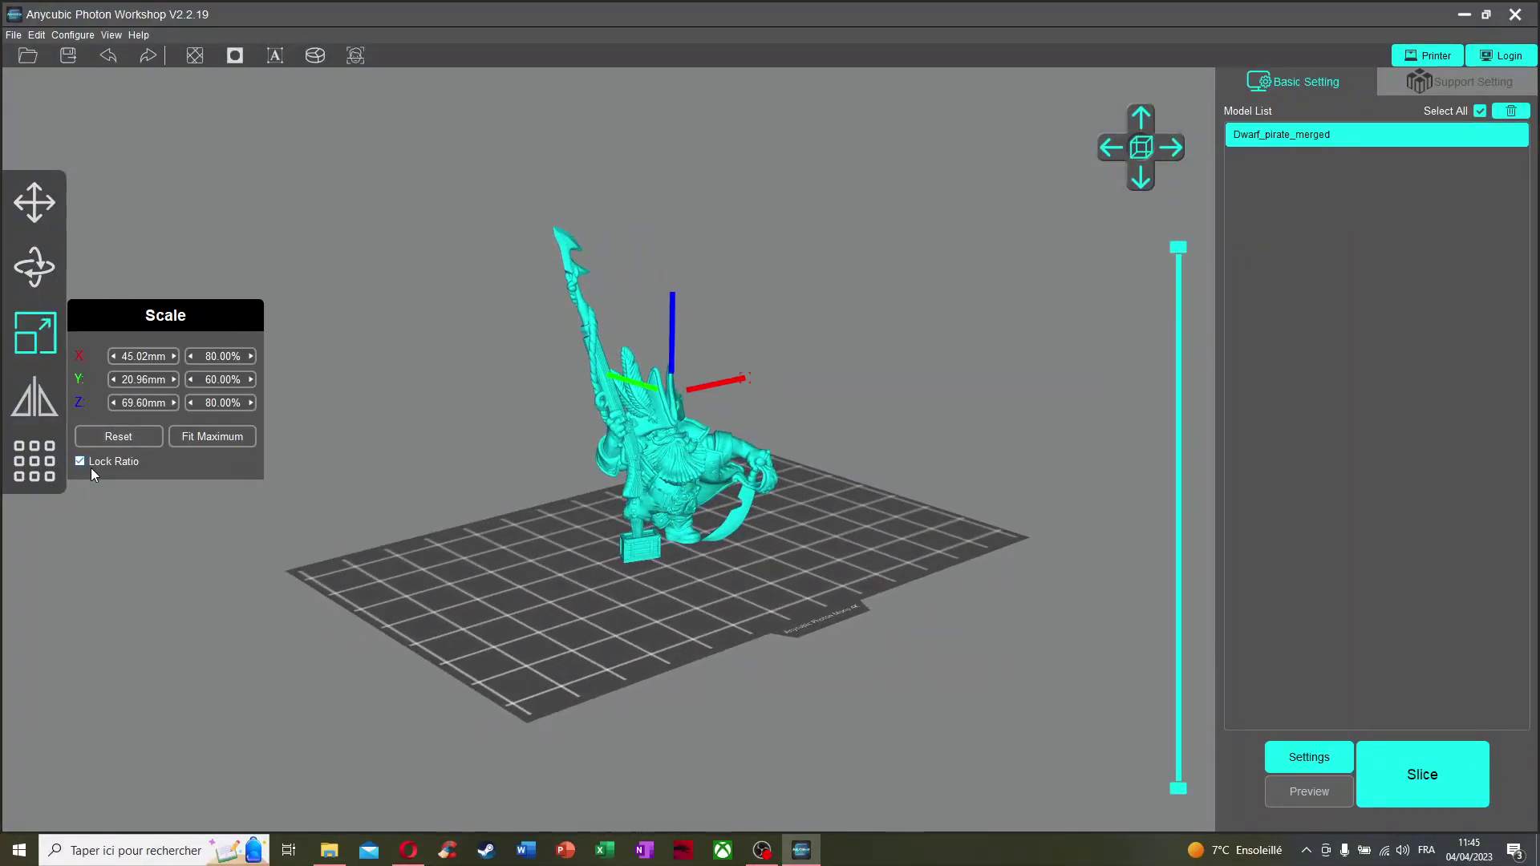
{"action": "double_click", "coordinate": [221, 381]}
{"action": "type", "text": "80"}
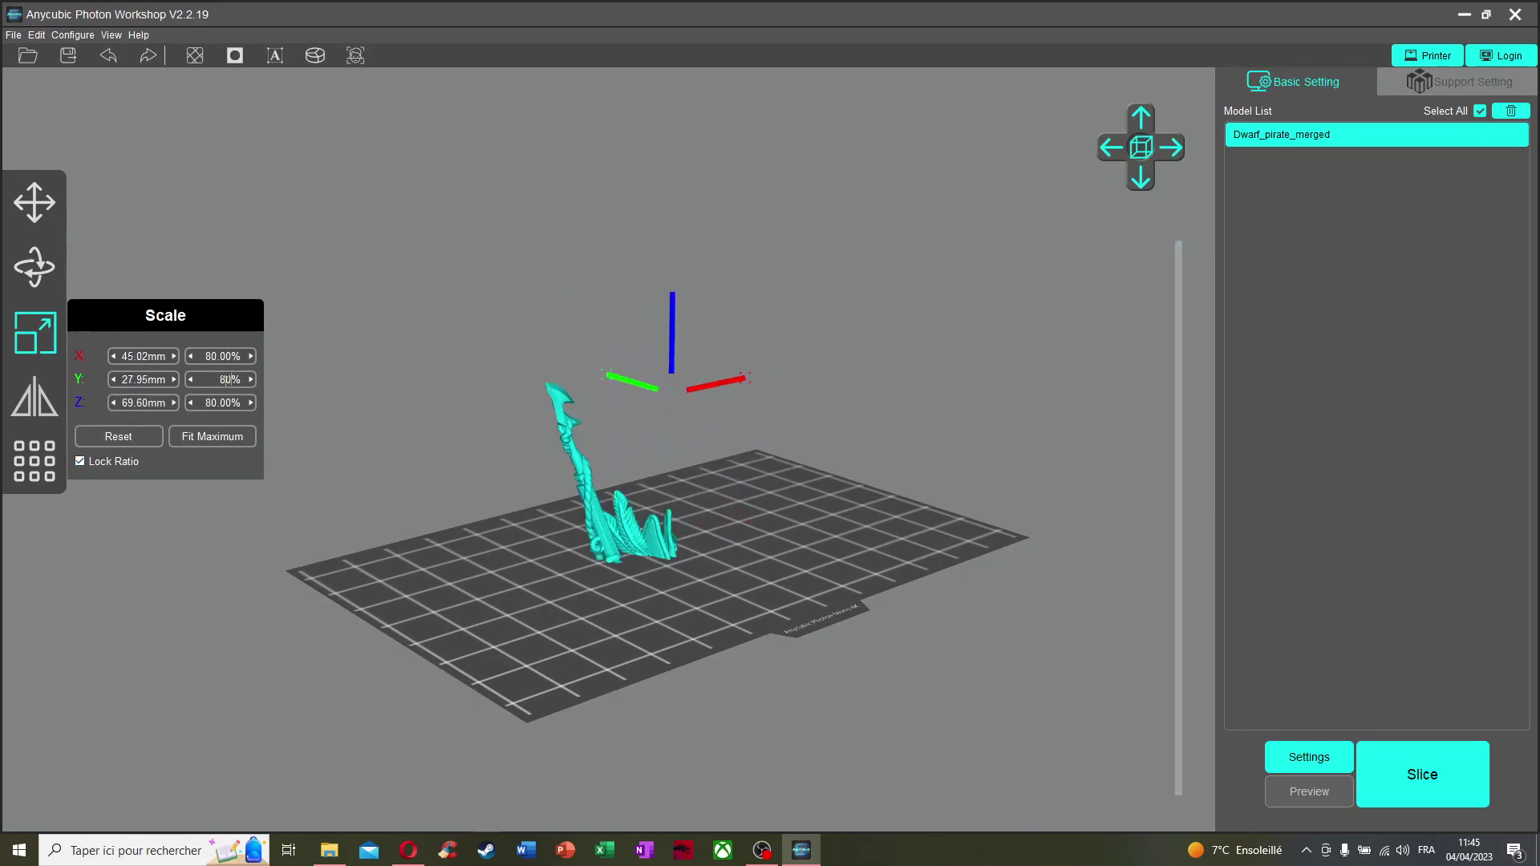
{"action": "left_click", "coordinate": [485, 372]}
Duplicate the dwarf model on the build plate with a minimum spacing of 5 mm
{"action": "left_click_drag", "start_coordinate": [509, 412], "coordinate": [494, 435]}
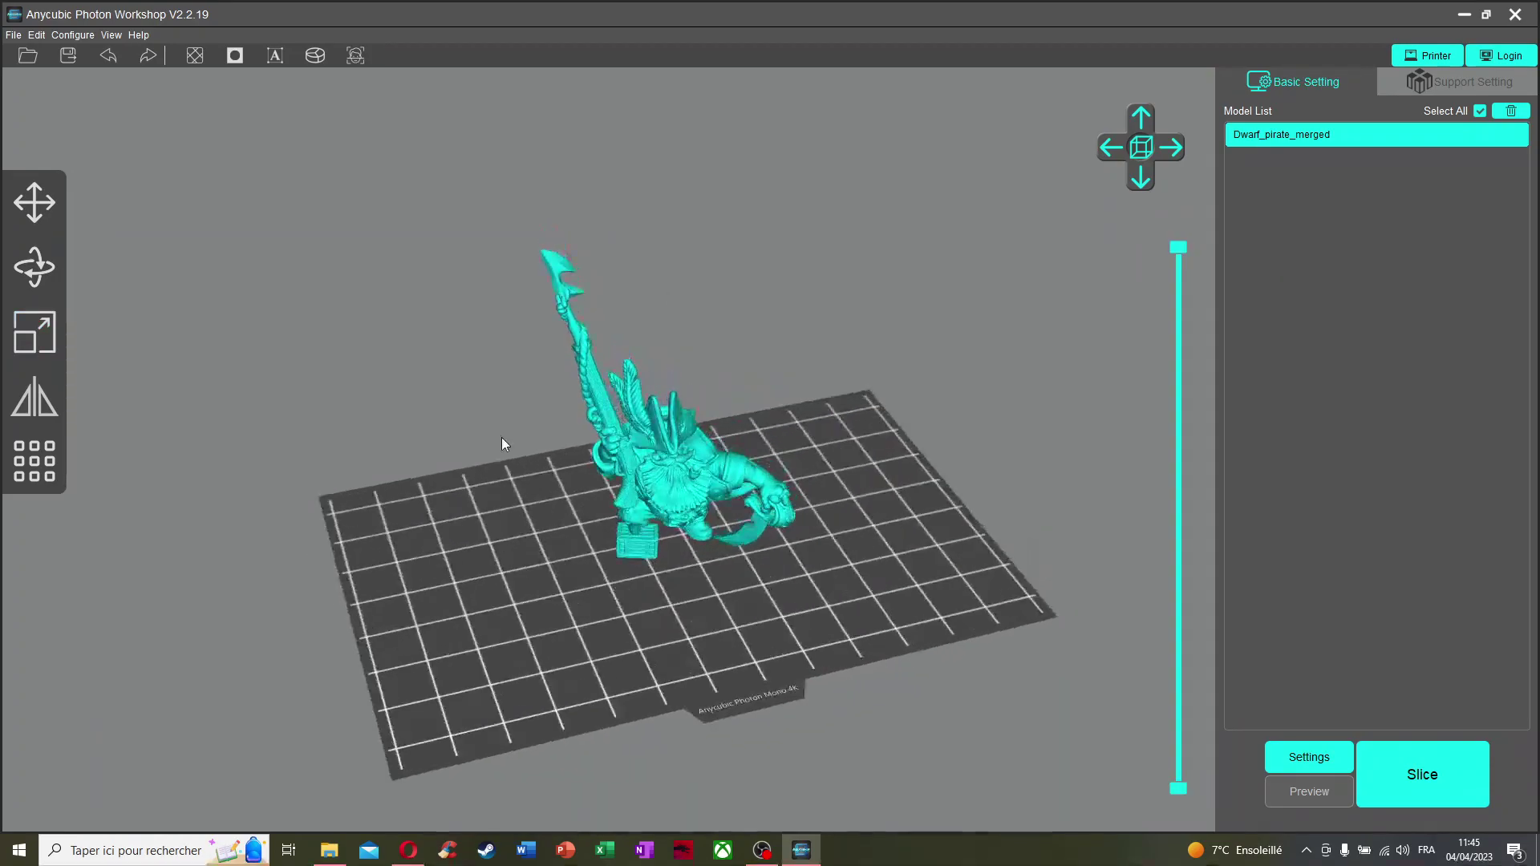
{"action": "scroll", "coordinate": [674, 489], "scroll_direction": "up", "scroll_amount": 1}
{"action": "left_click_drag", "start_coordinate": [257, 430], "coordinate": [615, 463]}
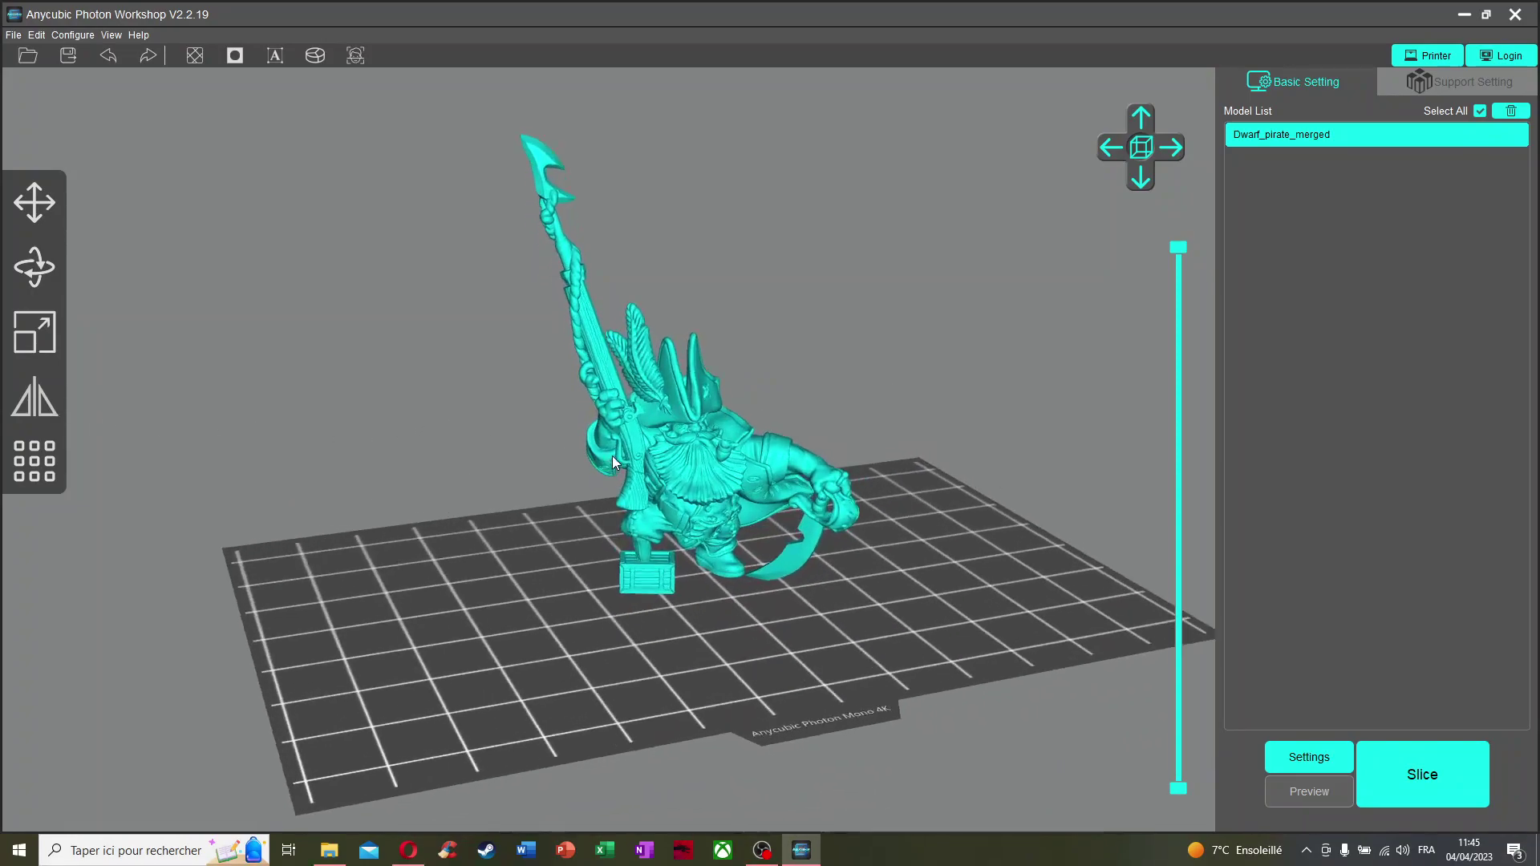
{"action": "left_click", "coordinate": [35, 461]}
{"action": "left_click", "coordinate": [121, 576]}
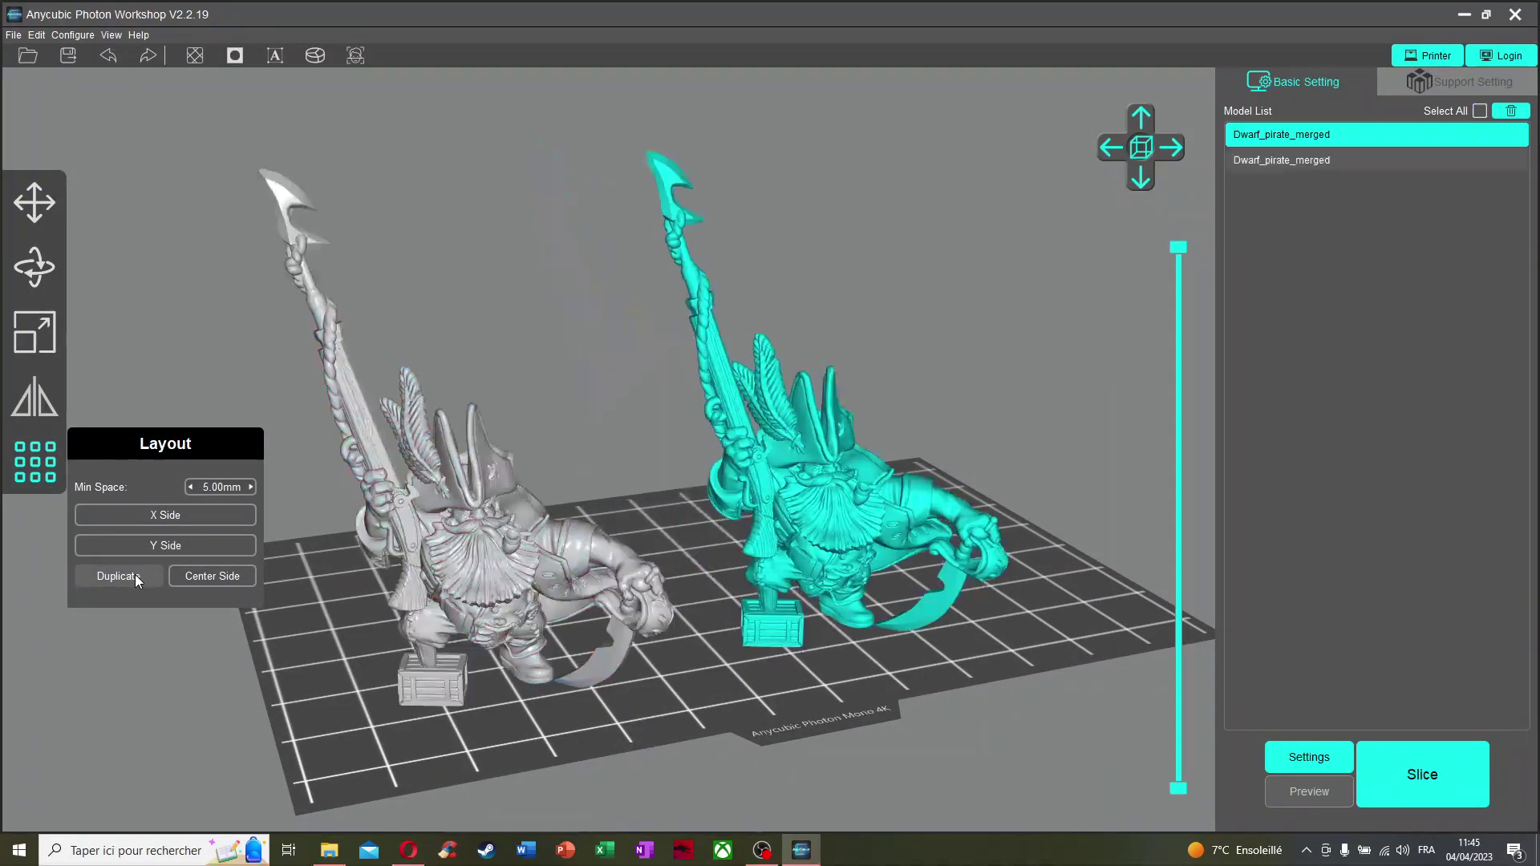
Delete the second dwarf copy, leaving a single model on the build plate
{"action": "left_click", "coordinate": [525, 371]}
{"action": "mouse_move", "coordinate": [526, 371]}
{"action": "left_mouse_down"}
{"action": "mouse_move", "coordinate": [576, 357]}
{"action": "mouse_move", "coordinate": [522, 371]}
{"action": "left_mouse_up"}
{"action": "left_click_drag", "start_coordinate": [559, 435], "coordinate": [533, 435]}
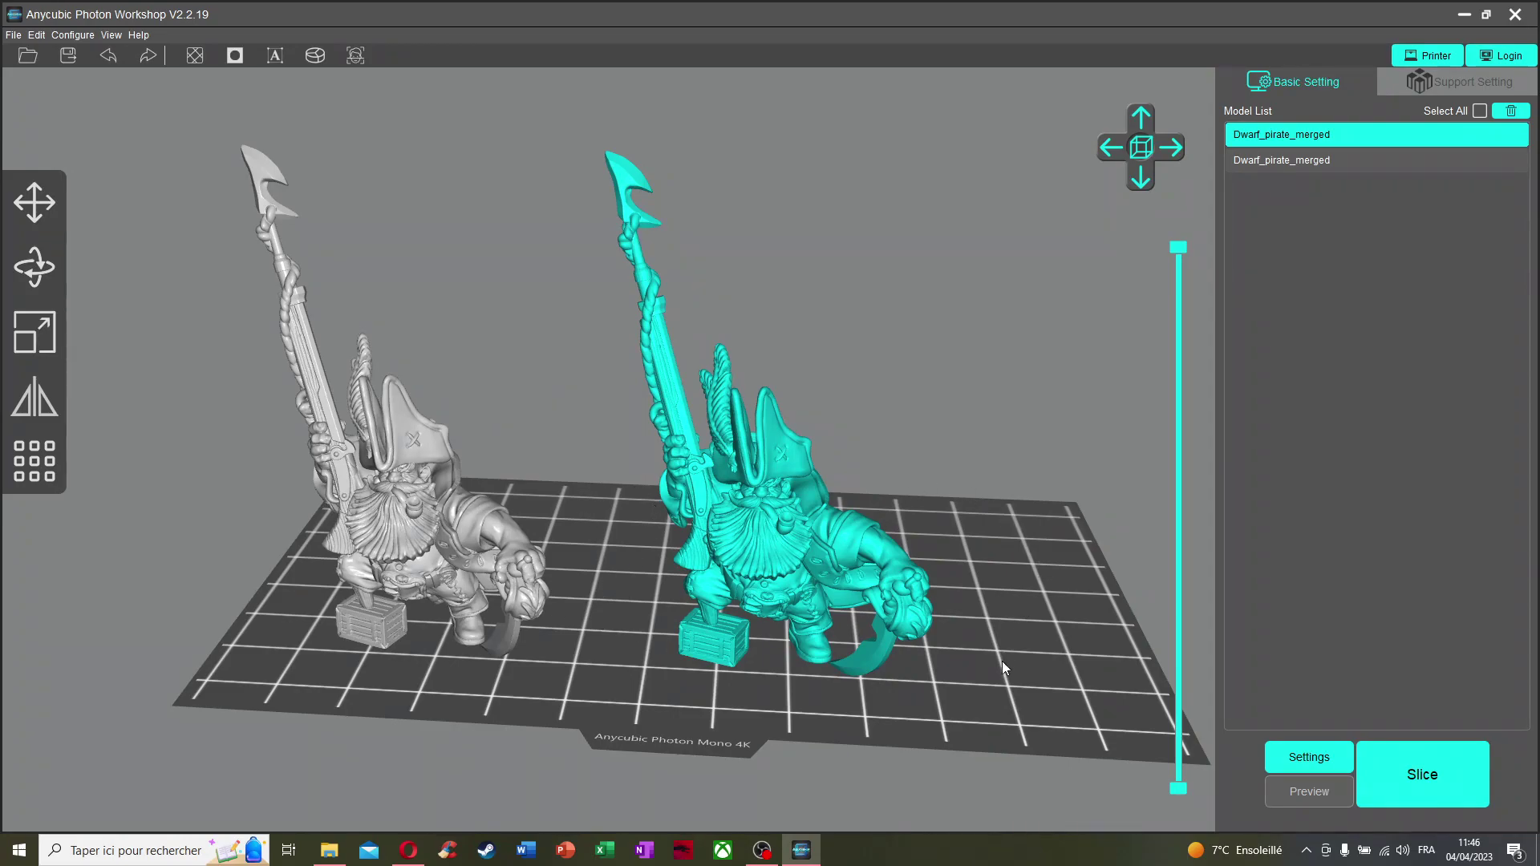
{"action": "left_click_drag", "start_coordinate": [499, 590], "coordinate": [744, 494]}
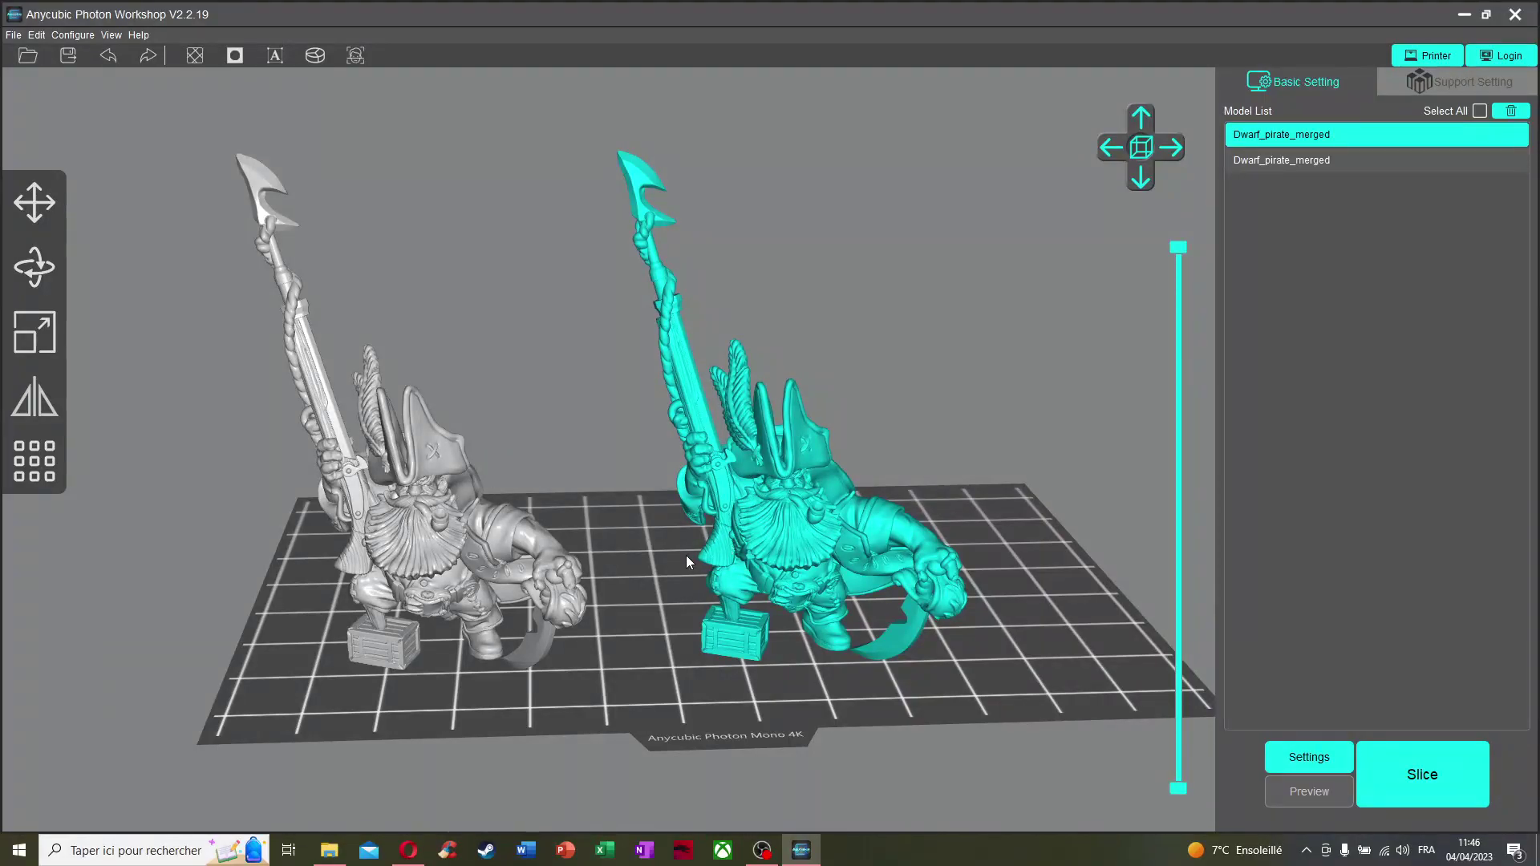
{"action": "left_click", "coordinate": [499, 555]}
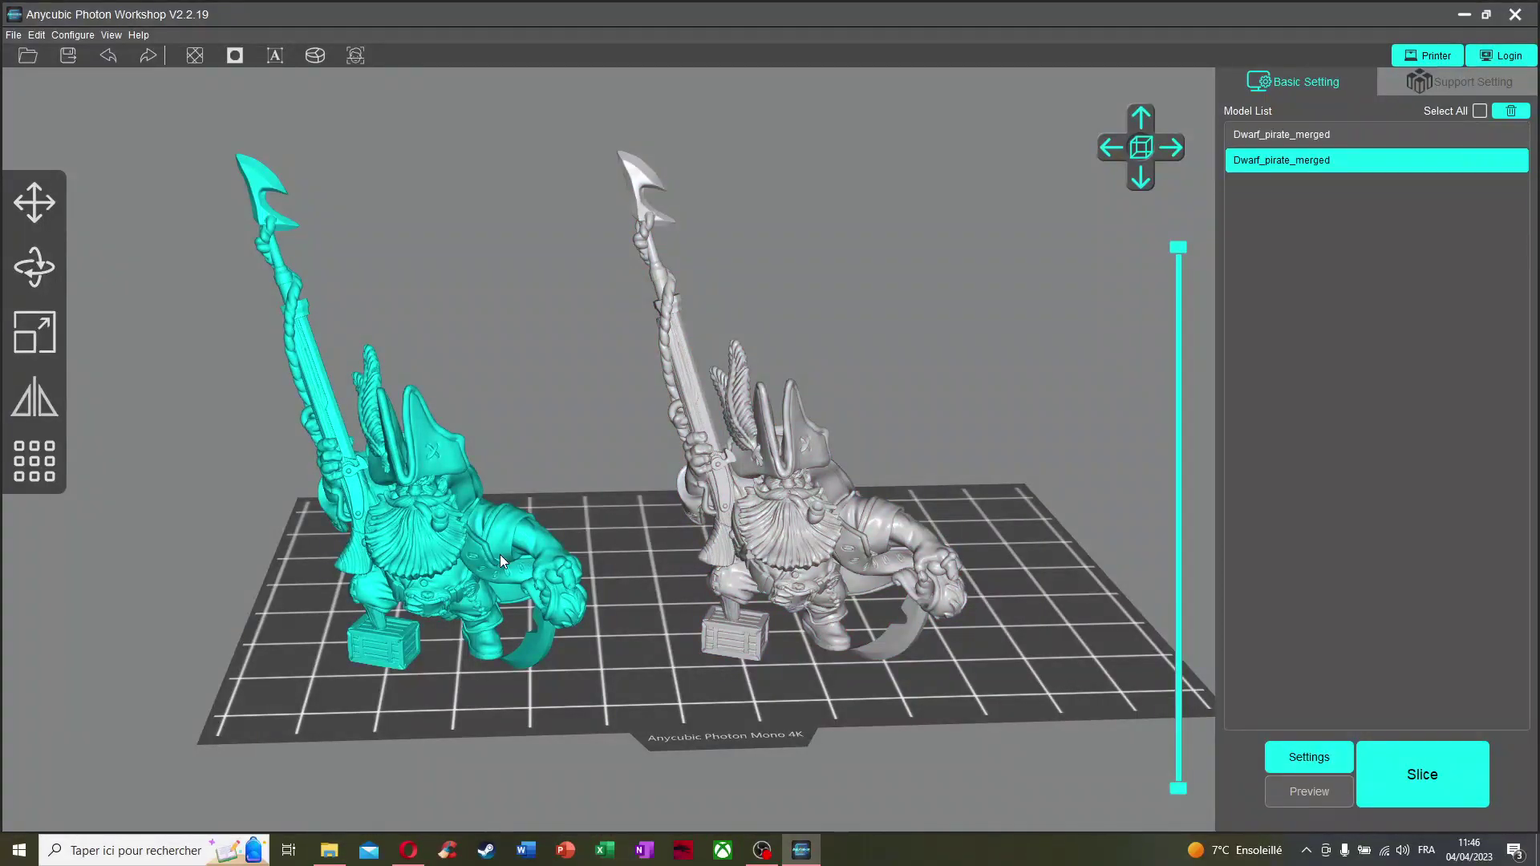
{"action": "key", "text": "Delete"}
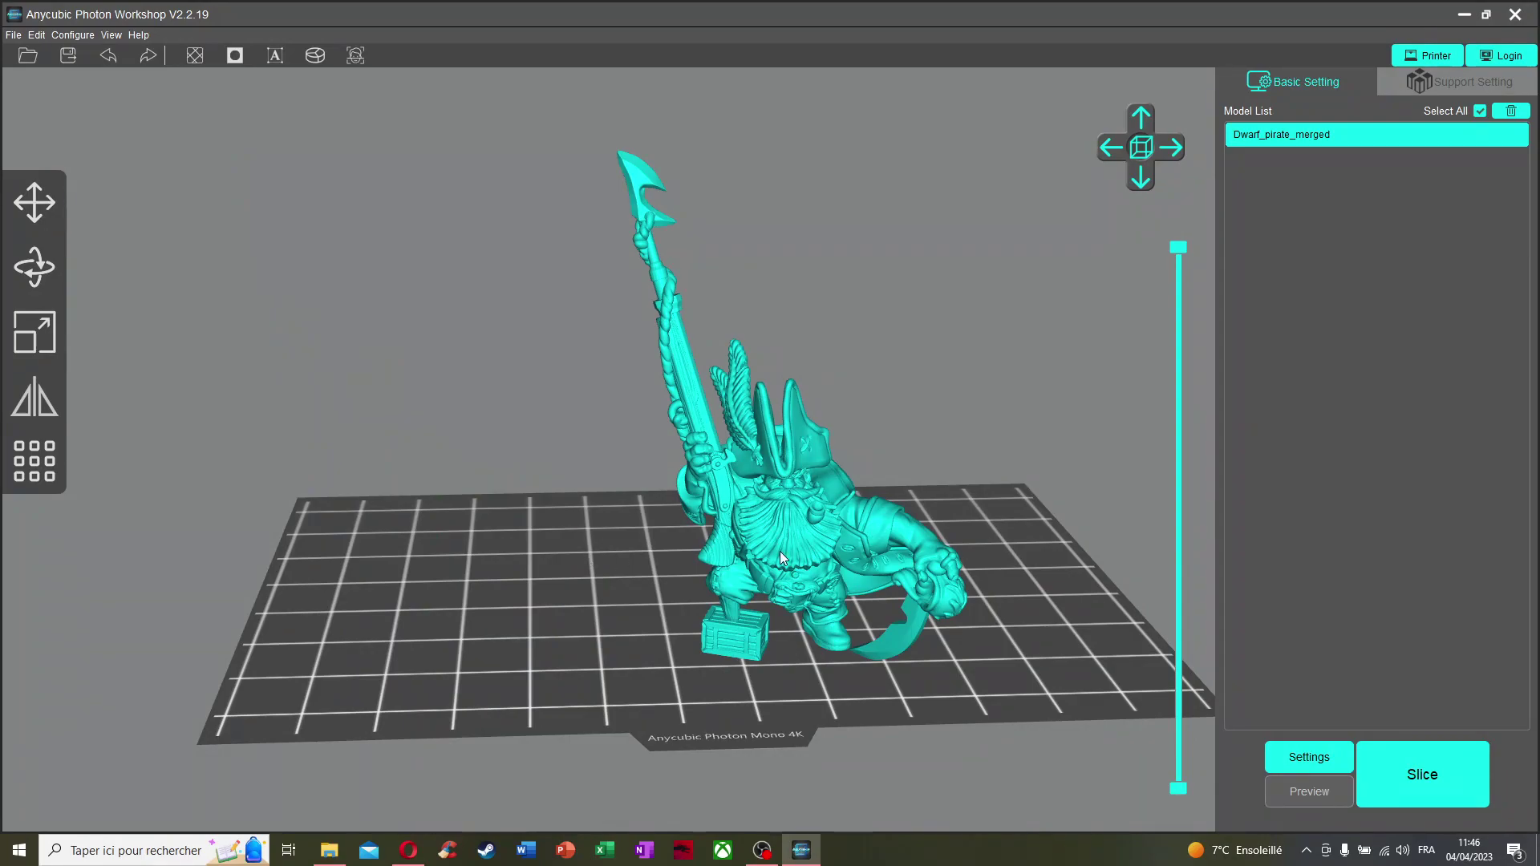
Move the remaining dwarf model back towards the middle of the build plate
{"action": "left_click_drag", "start_coordinate": [791, 550], "coordinate": [708, 524]}
{"action": "scroll", "coordinate": [791, 537], "scroll_direction": "up", "scroll_amount": 1}
{"action": "scroll", "coordinate": [791, 538], "scroll_direction": "up", "scroll_amount": 1}
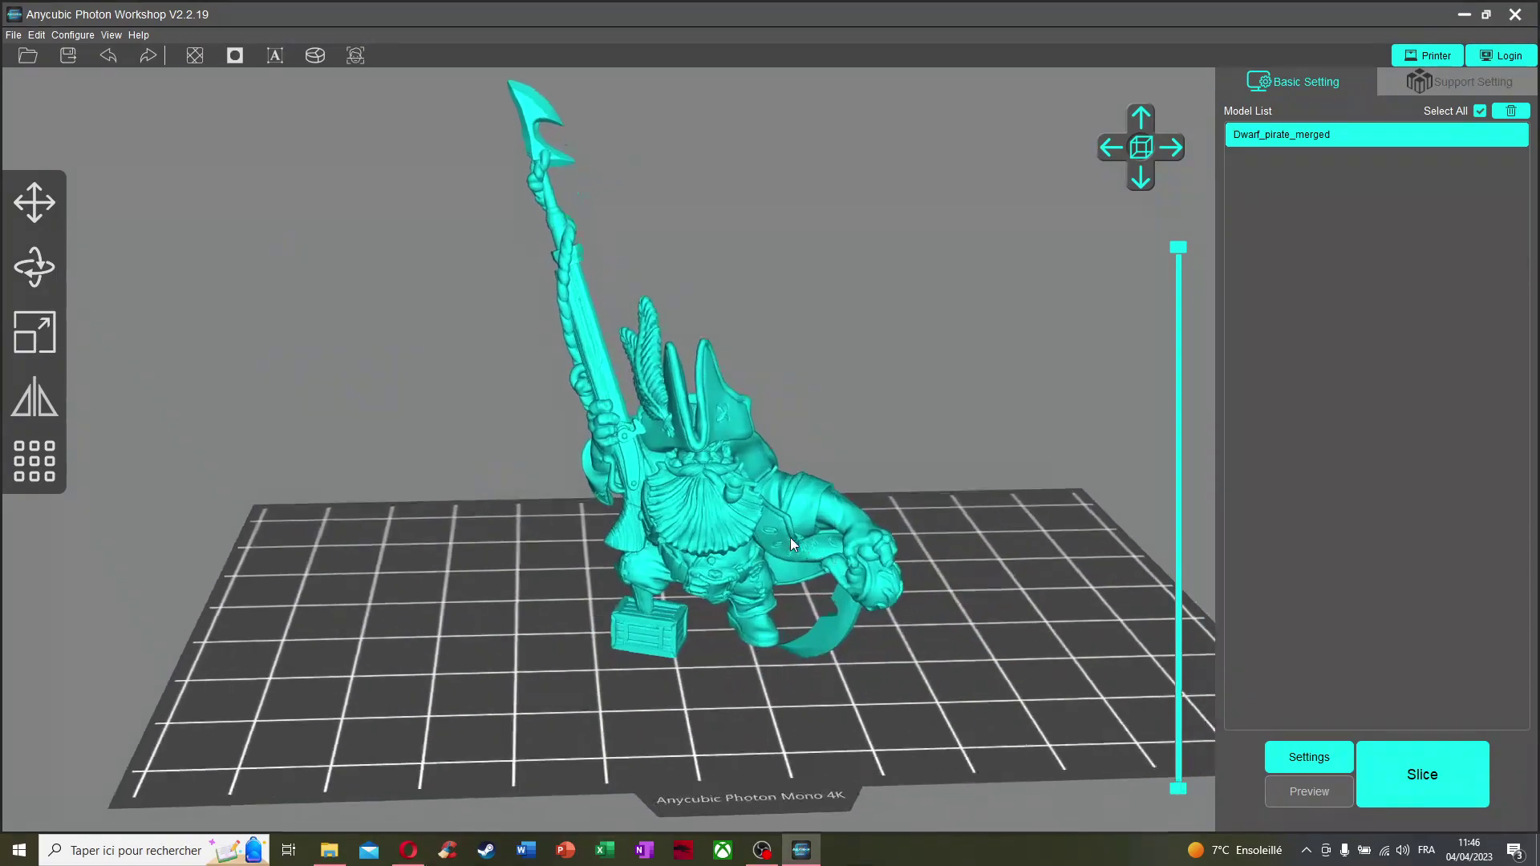
Open the support settings for the dwarf model and inspect its overhanging areas from a low angle
{"action": "right_click_drag", "start_coordinate": [903, 491], "coordinate": [936, 513]}
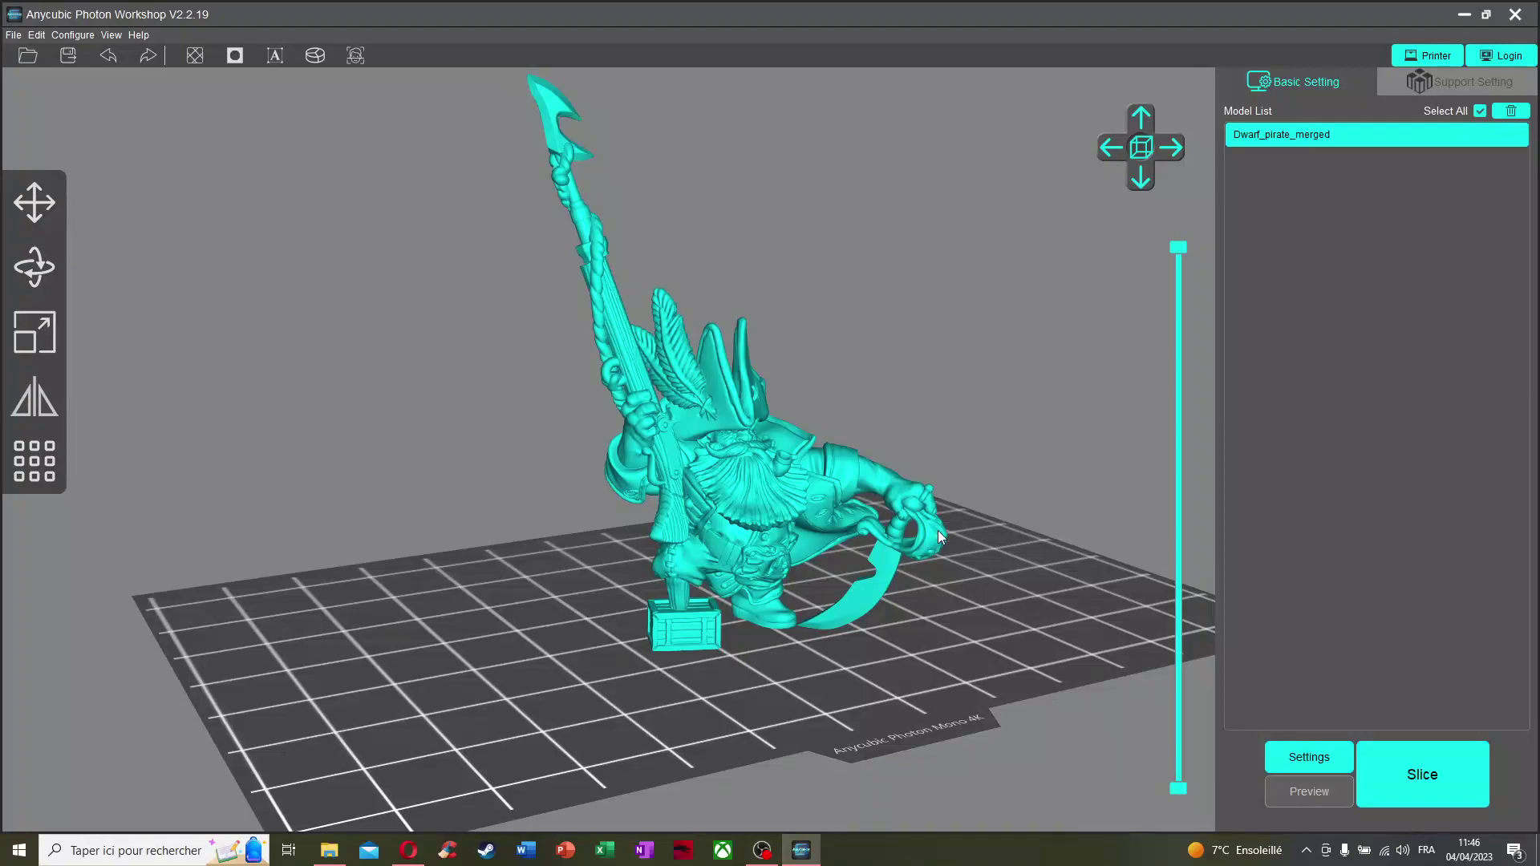
{"action": "left_click", "coordinate": [1436, 83]}
{"action": "middle_click_drag", "start_coordinate": [947, 381], "coordinate": [959, 395]}
{"action": "right_click_drag", "start_coordinate": [959, 395], "coordinate": [776, 549]}
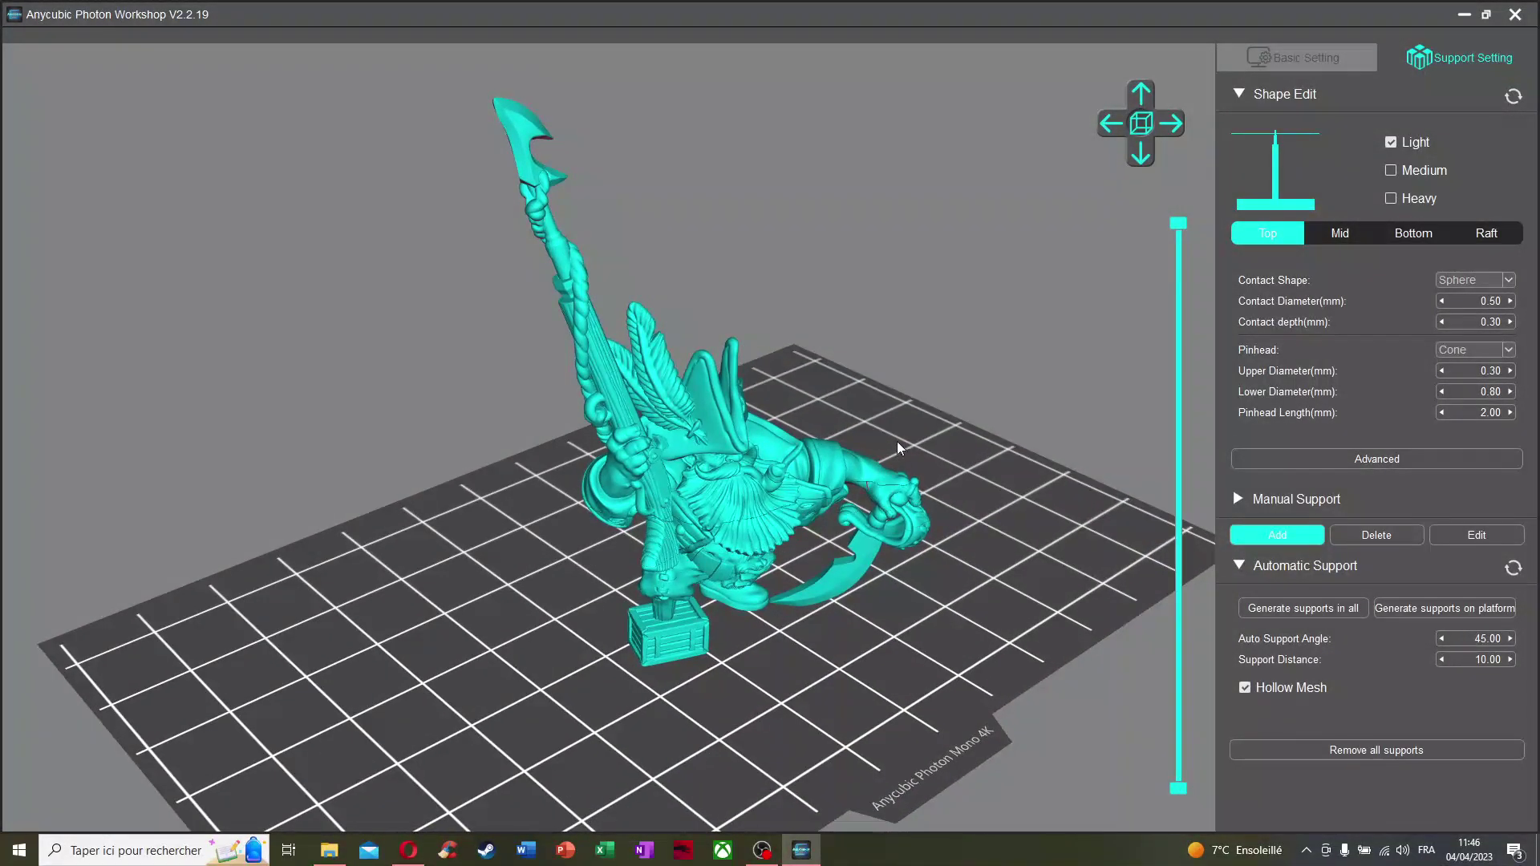
{"action": "right_click_drag", "start_coordinate": [900, 446], "coordinate": [877, 412]}
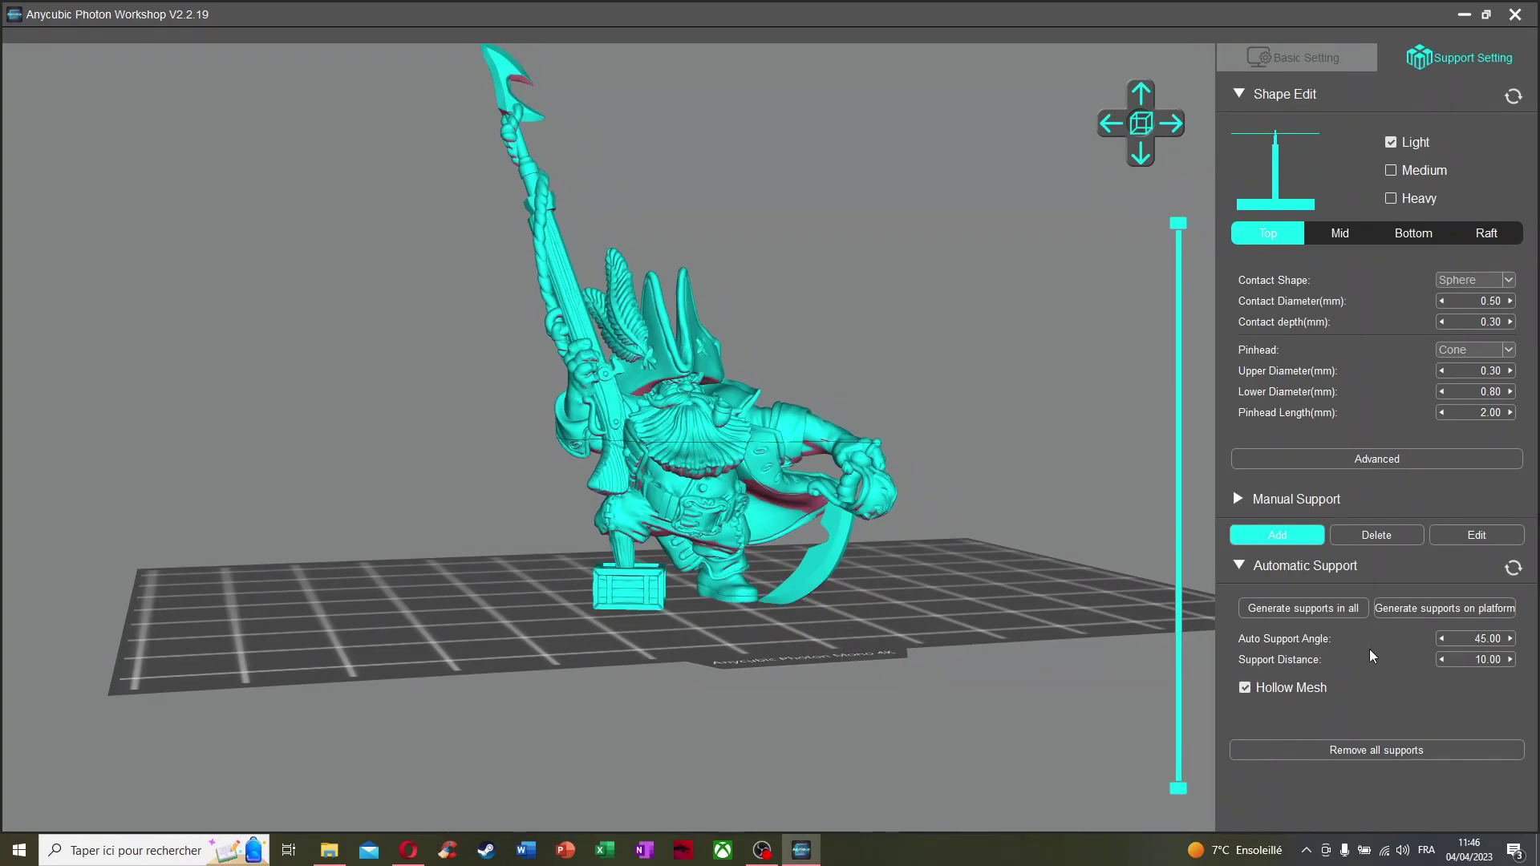
Generate automatic supports over the whole dwarf model using the Light preset and a 45° support angle
{"action": "left_click", "coordinate": [1303, 608]}
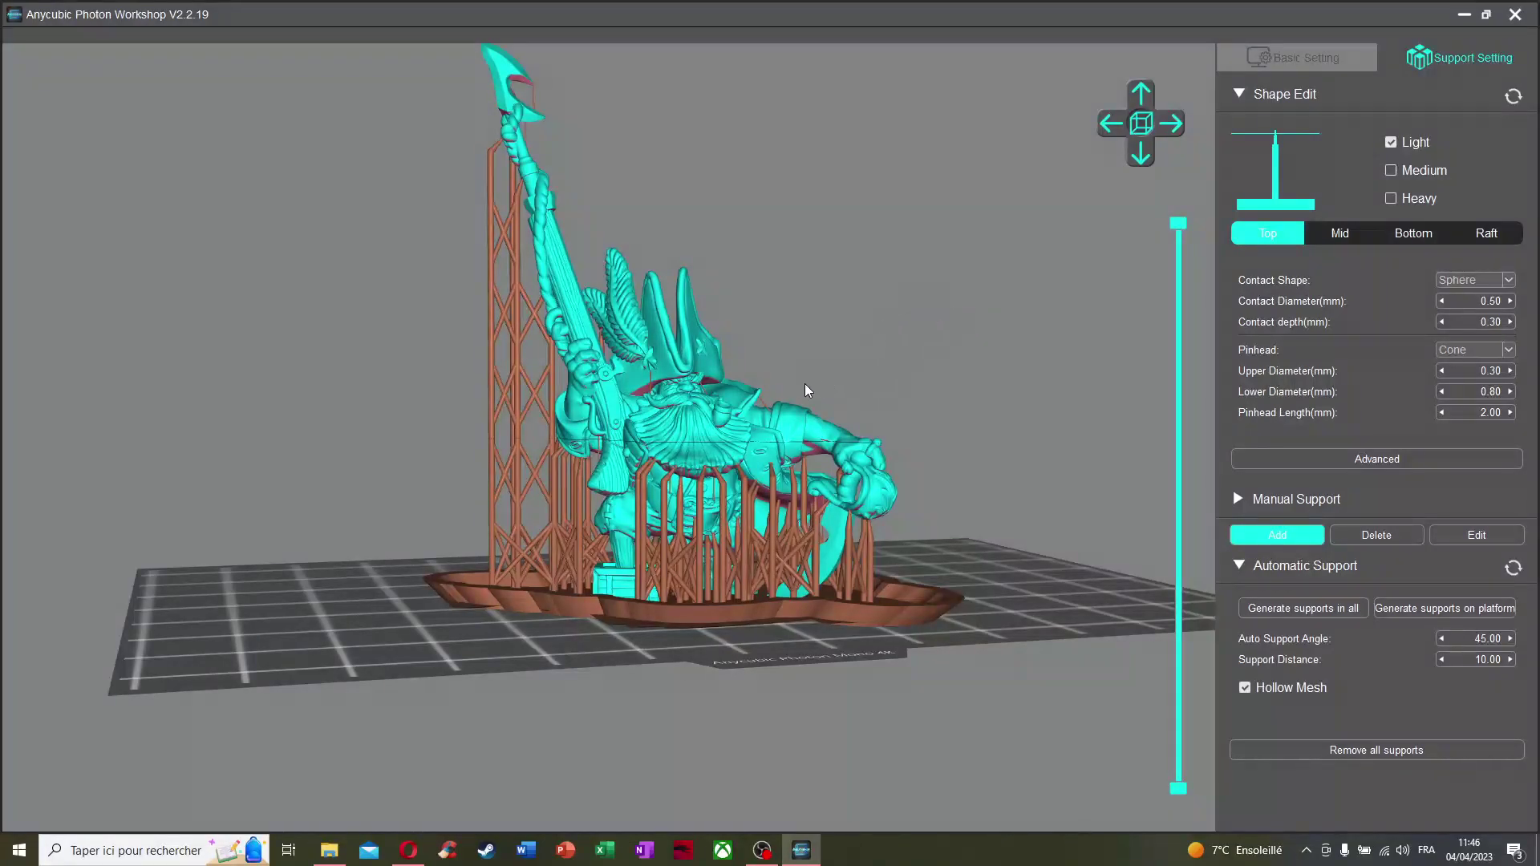
{"action": "right_click_drag", "start_coordinate": [802, 357], "coordinate": [820, 321]}
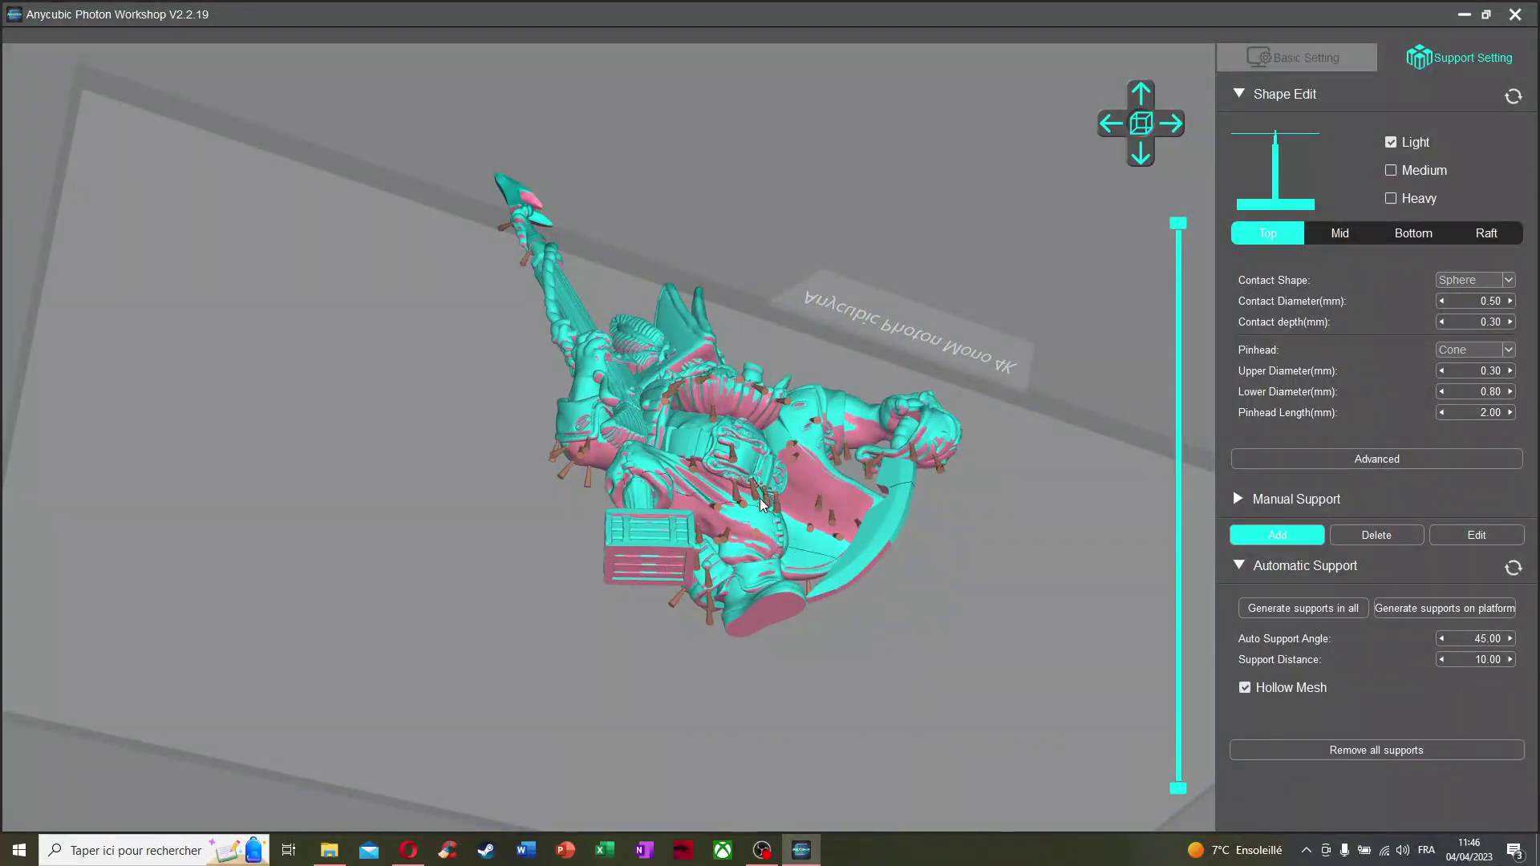
{"action": "right_click_drag", "start_coordinate": [758, 438], "coordinate": [727, 458]}
Examine the generated supports around the dwarf's face, beard, crate and sword, both close up and as a whole
{"action": "scroll", "coordinate": [800, 571], "scroll_direction": "up", "scroll_amount": 10}
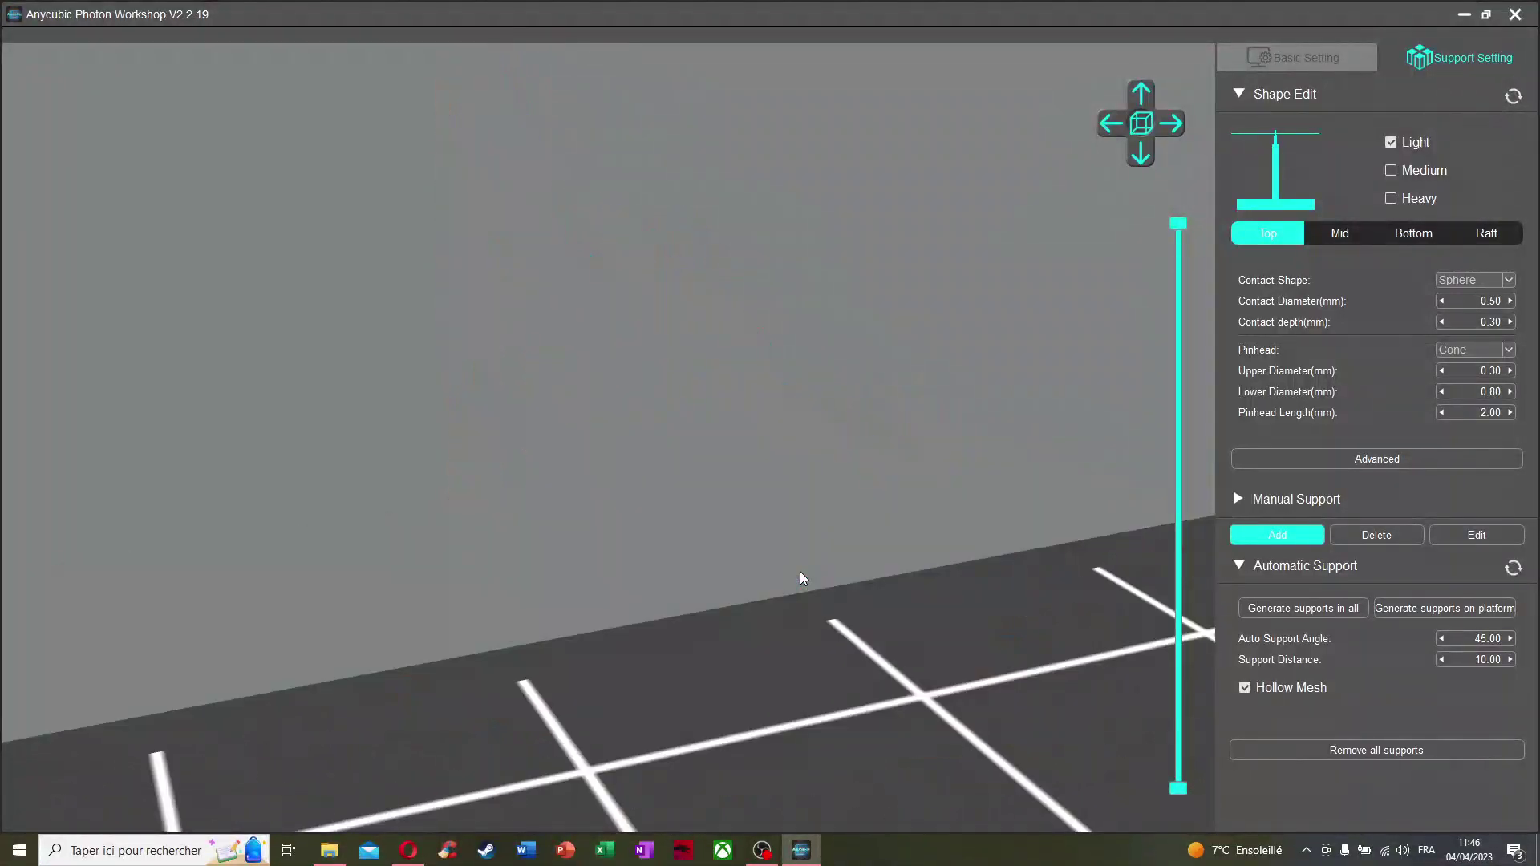
{"action": "scroll", "coordinate": [802, 566], "scroll_direction": "down", "scroll_amount": 10}
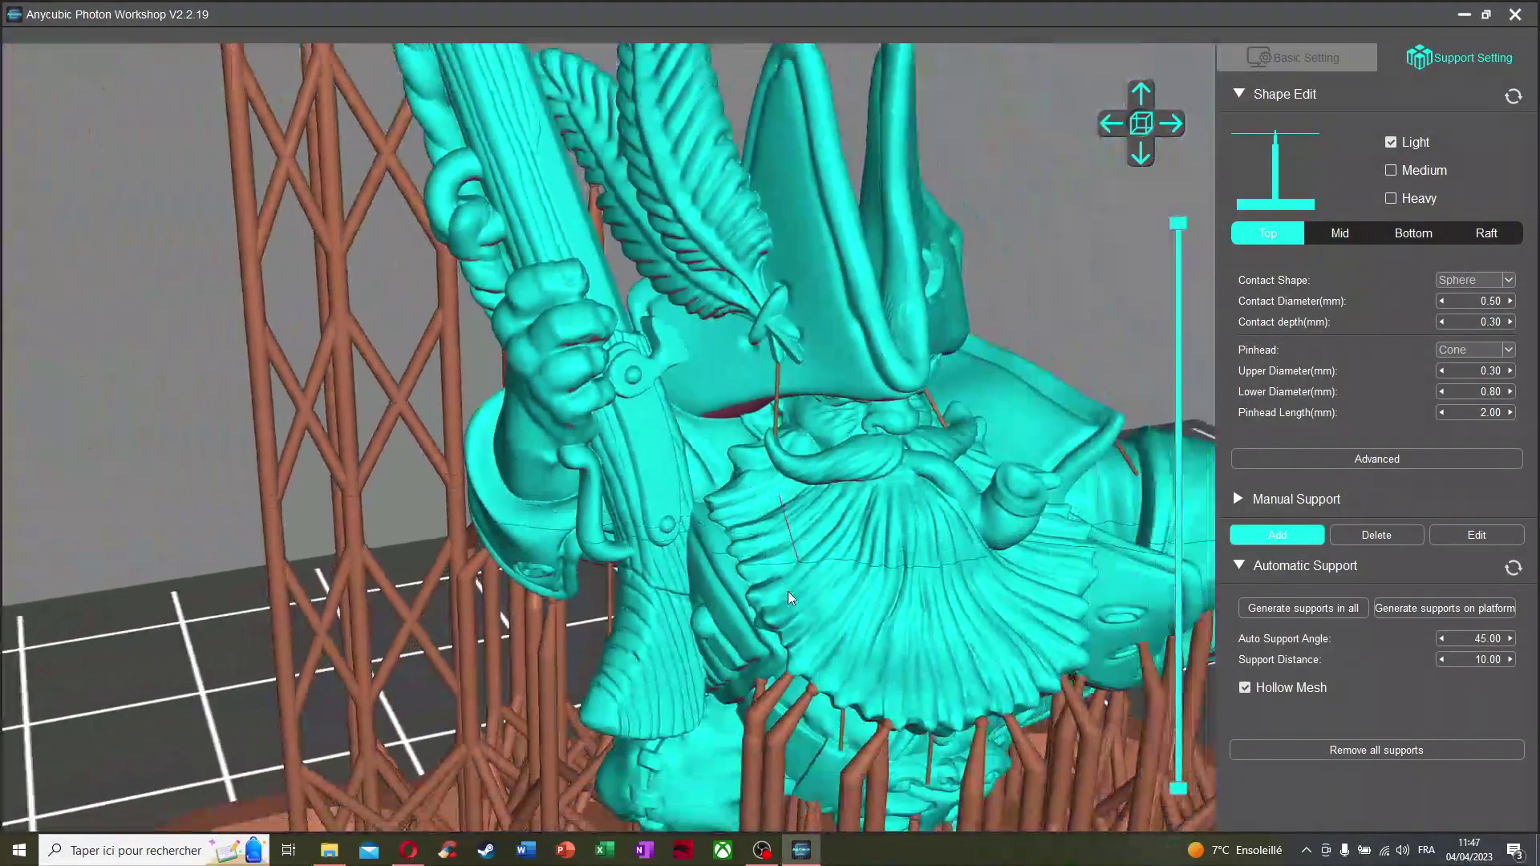
{"action": "scroll", "coordinate": [722, 553], "scroll_direction": "up", "scroll_amount": 6}
{"action": "right_click_drag", "start_coordinate": [666, 527], "coordinate": [881, 466]}
{"action": "left_click_drag", "start_coordinate": [883, 455], "coordinate": [786, 427]}
{"action": "scroll", "coordinate": [802, 434], "scroll_direction": "down", "scroll_amount": 10}
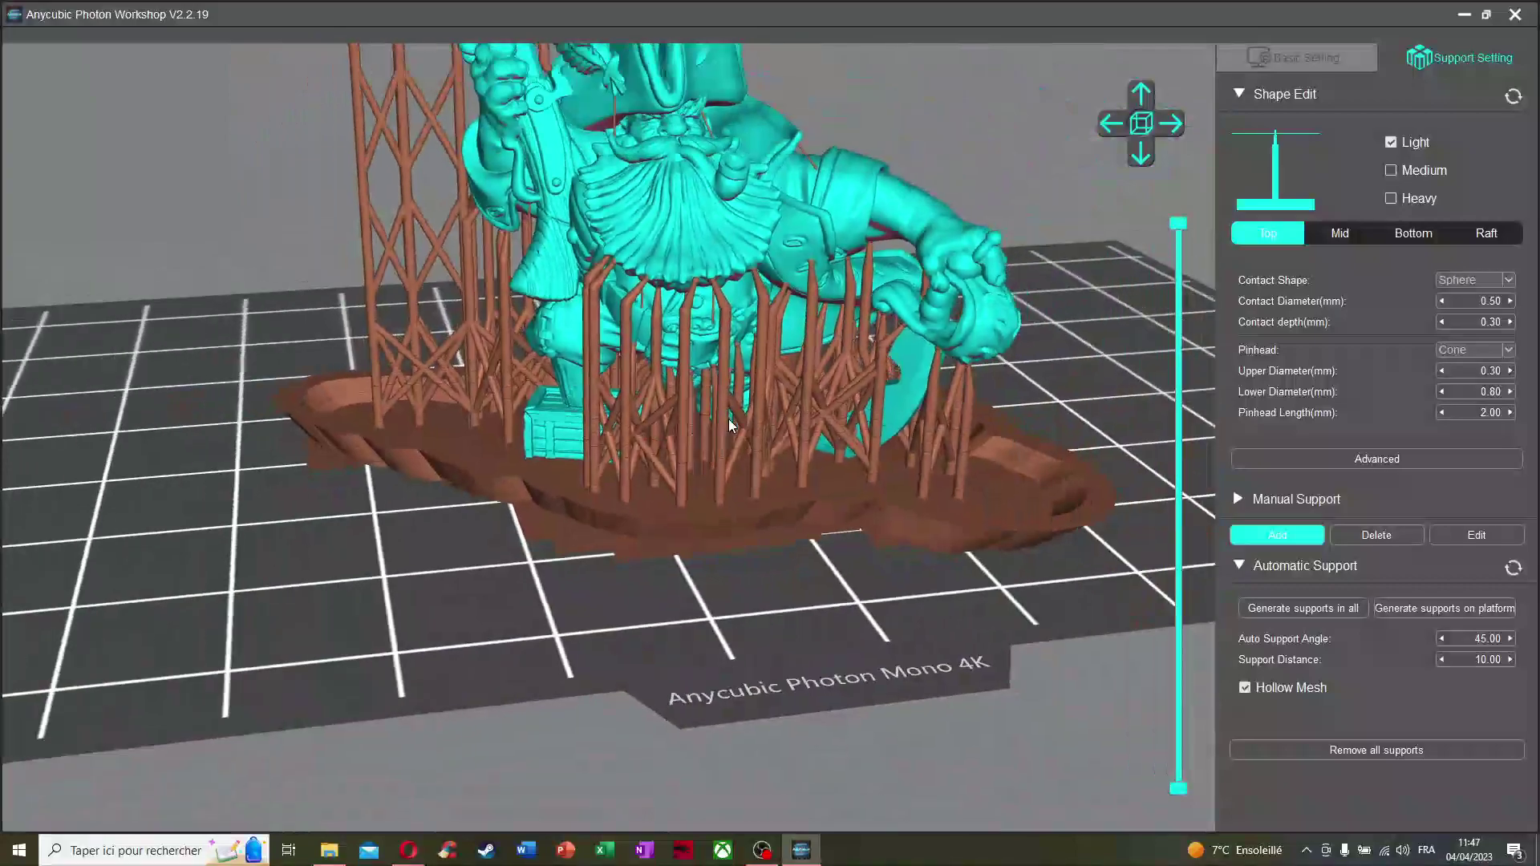
{"action": "scroll", "coordinate": [732, 425], "scroll_direction": "down", "scroll_amount": 3}
{"action": "left_click_drag", "start_coordinate": [598, 406], "coordinate": [583, 450]}
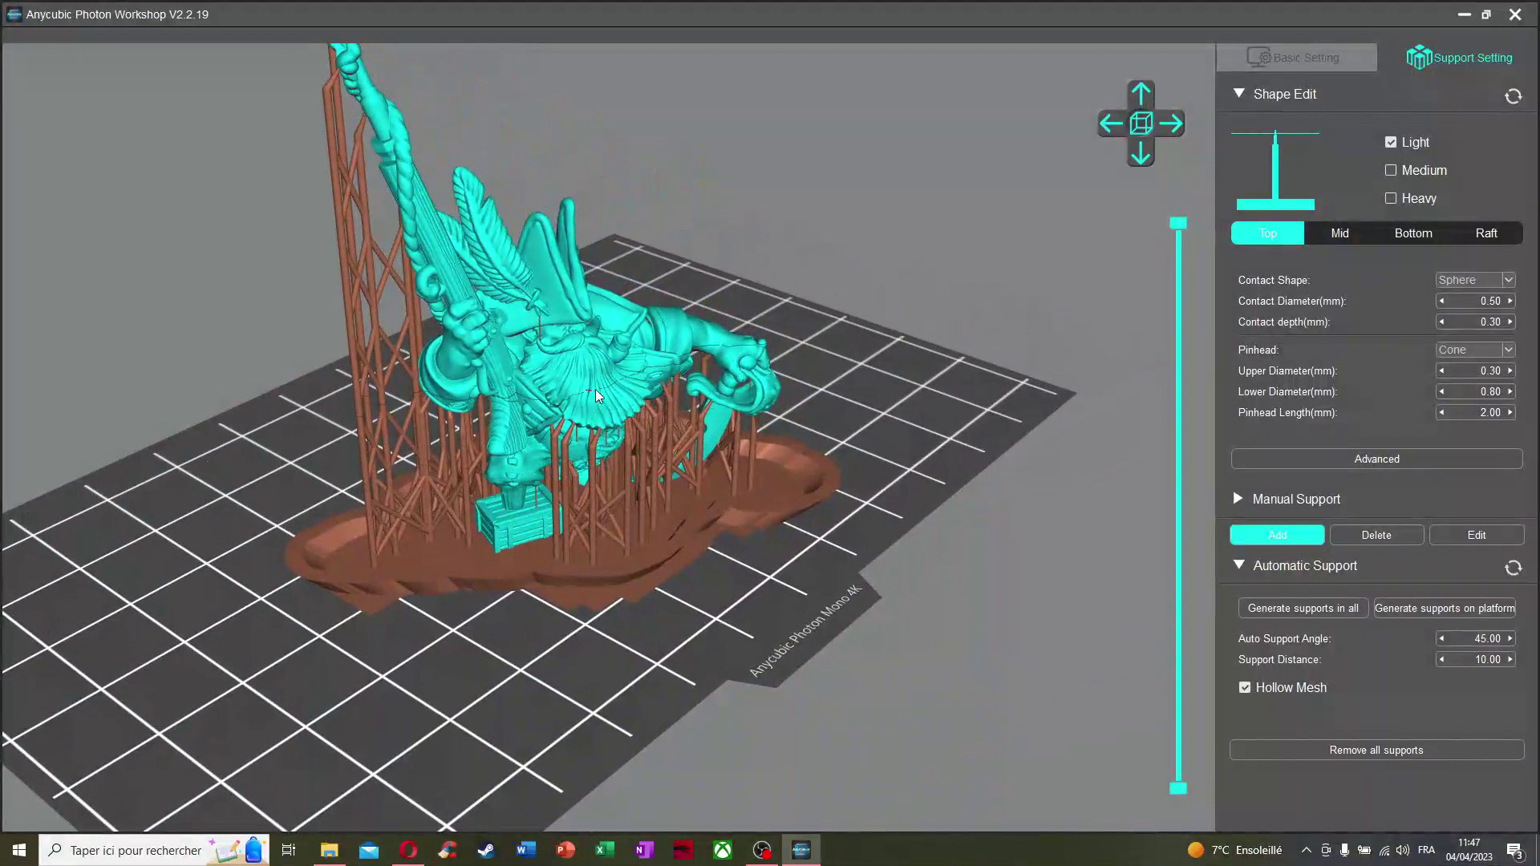
Raise the dwarf model by setting its Z position to 3 mm
{"action": "left_click", "coordinate": [1263, 58]}
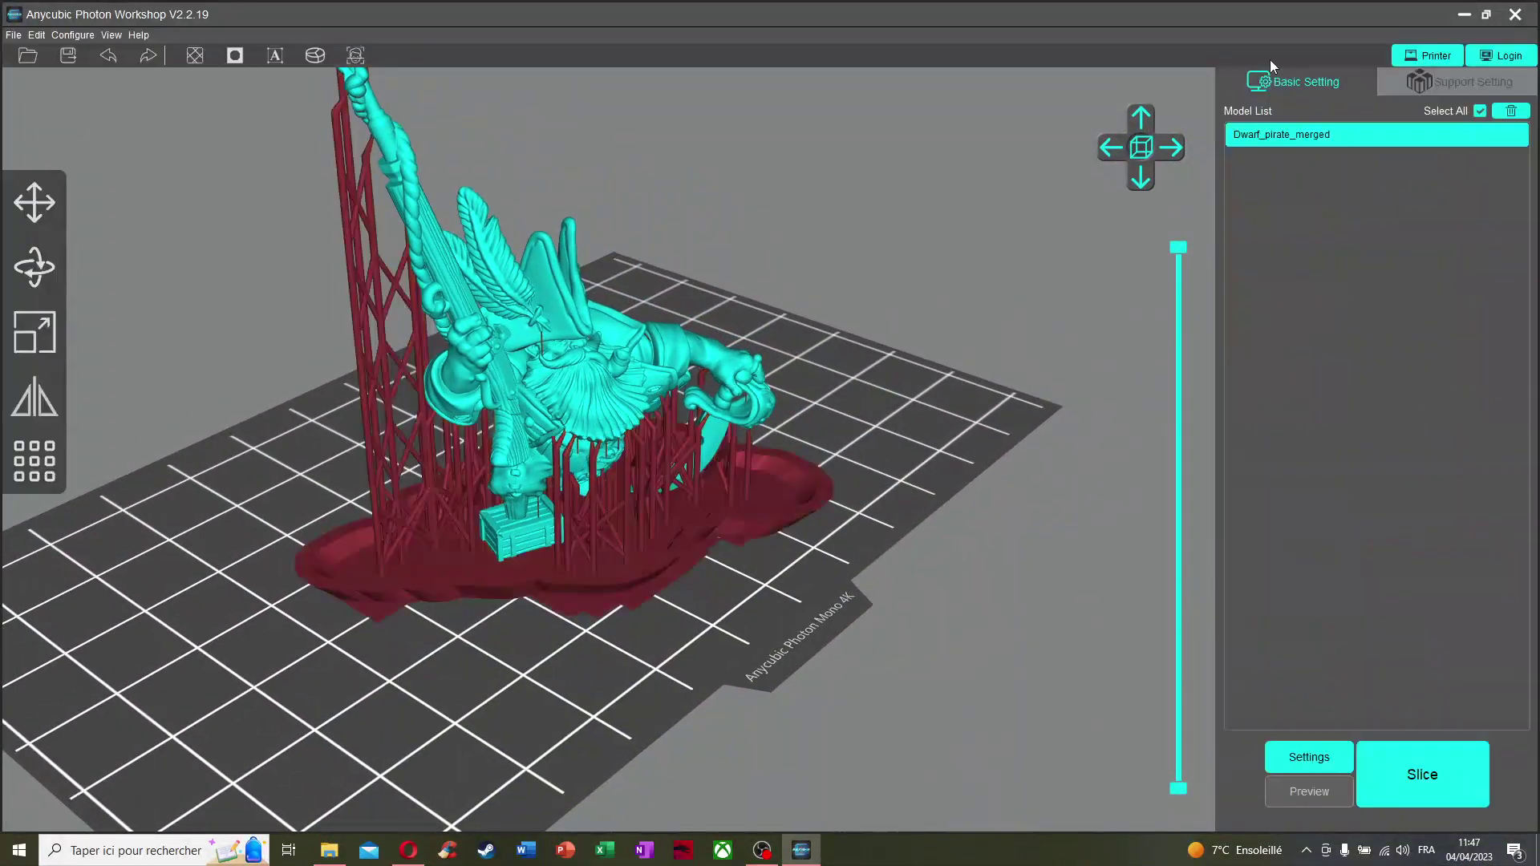
{"action": "left_click", "coordinate": [24, 199]}
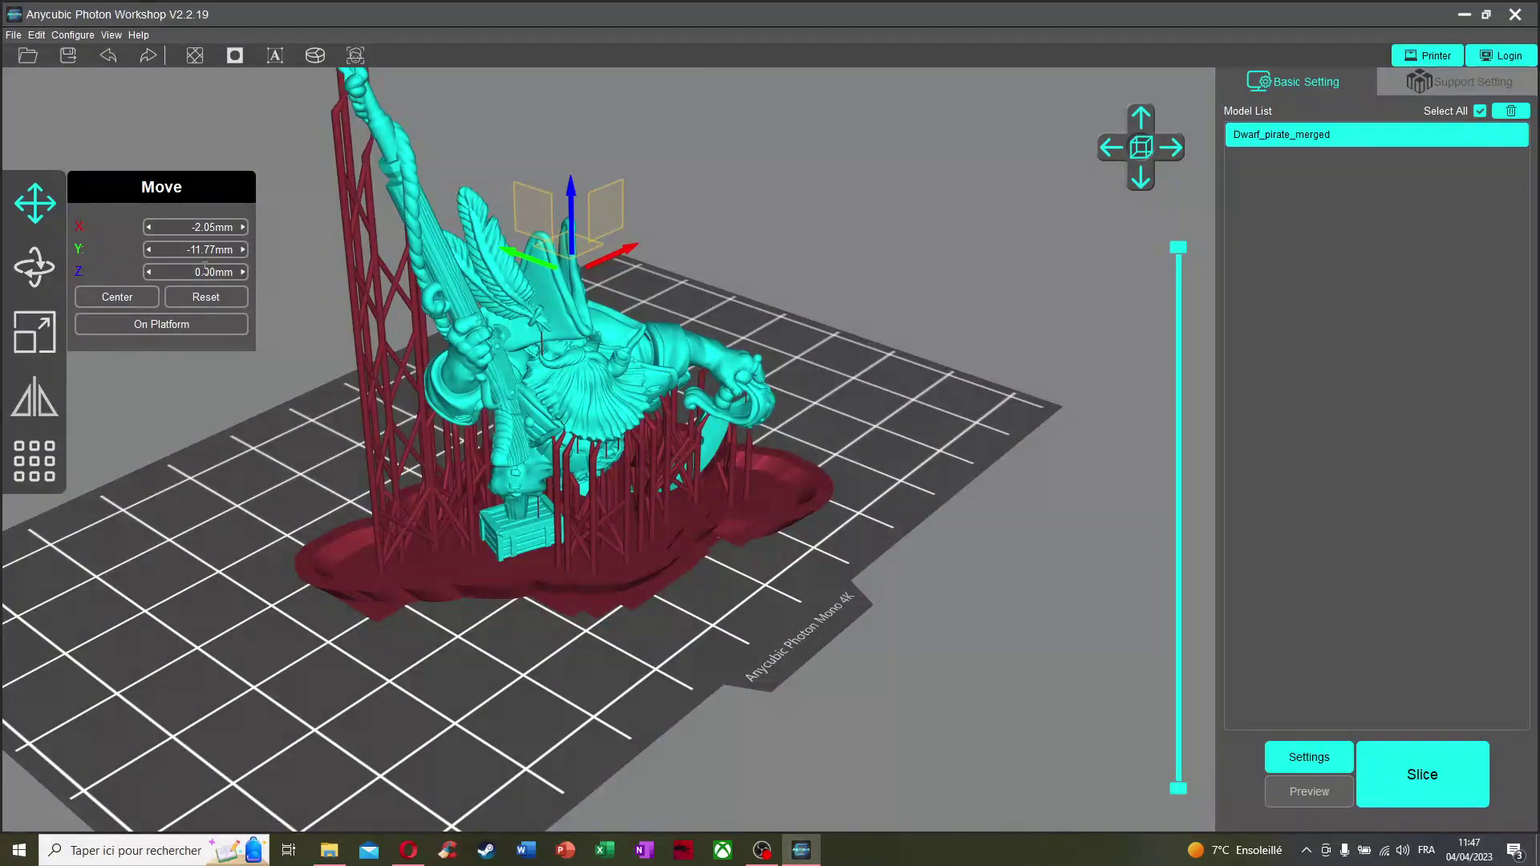
{"action": "triple_click", "coordinate": [208, 274]}
{"action": "type", "text": "3"}
{"action": "key", "text": "Return"}
{"action": "left_click_drag", "start_coordinate": [303, 414], "coordinate": [329, 444]}
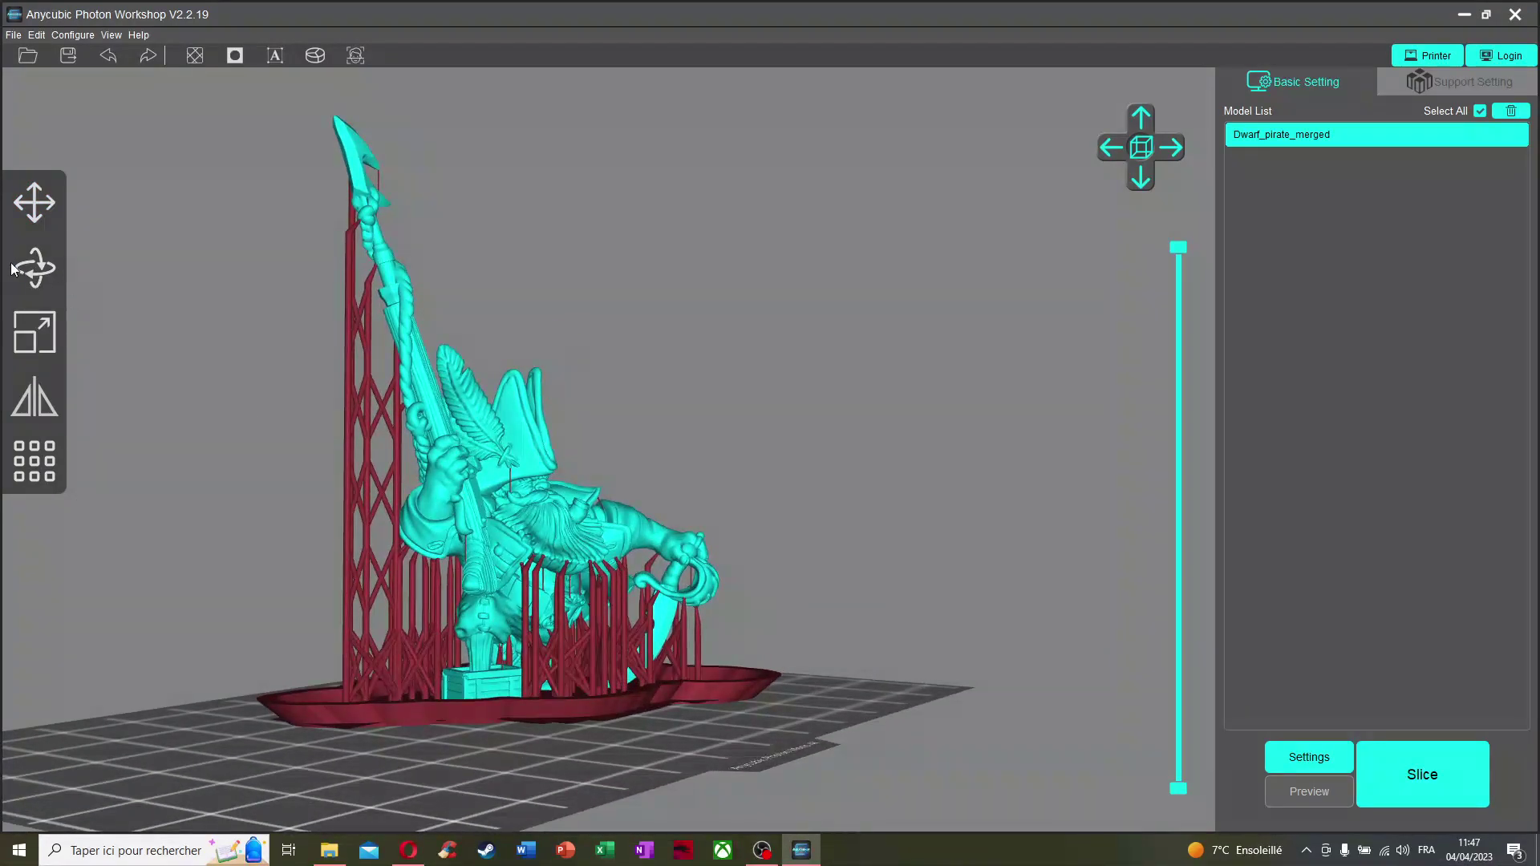
Tilt the raised dwarf model slightly by rotating it freehand, and check its new orientation
{"action": "left_click", "coordinate": [34, 267]}
{"action": "left_click_drag", "start_coordinate": [462, 562], "coordinate": [465, 568]}
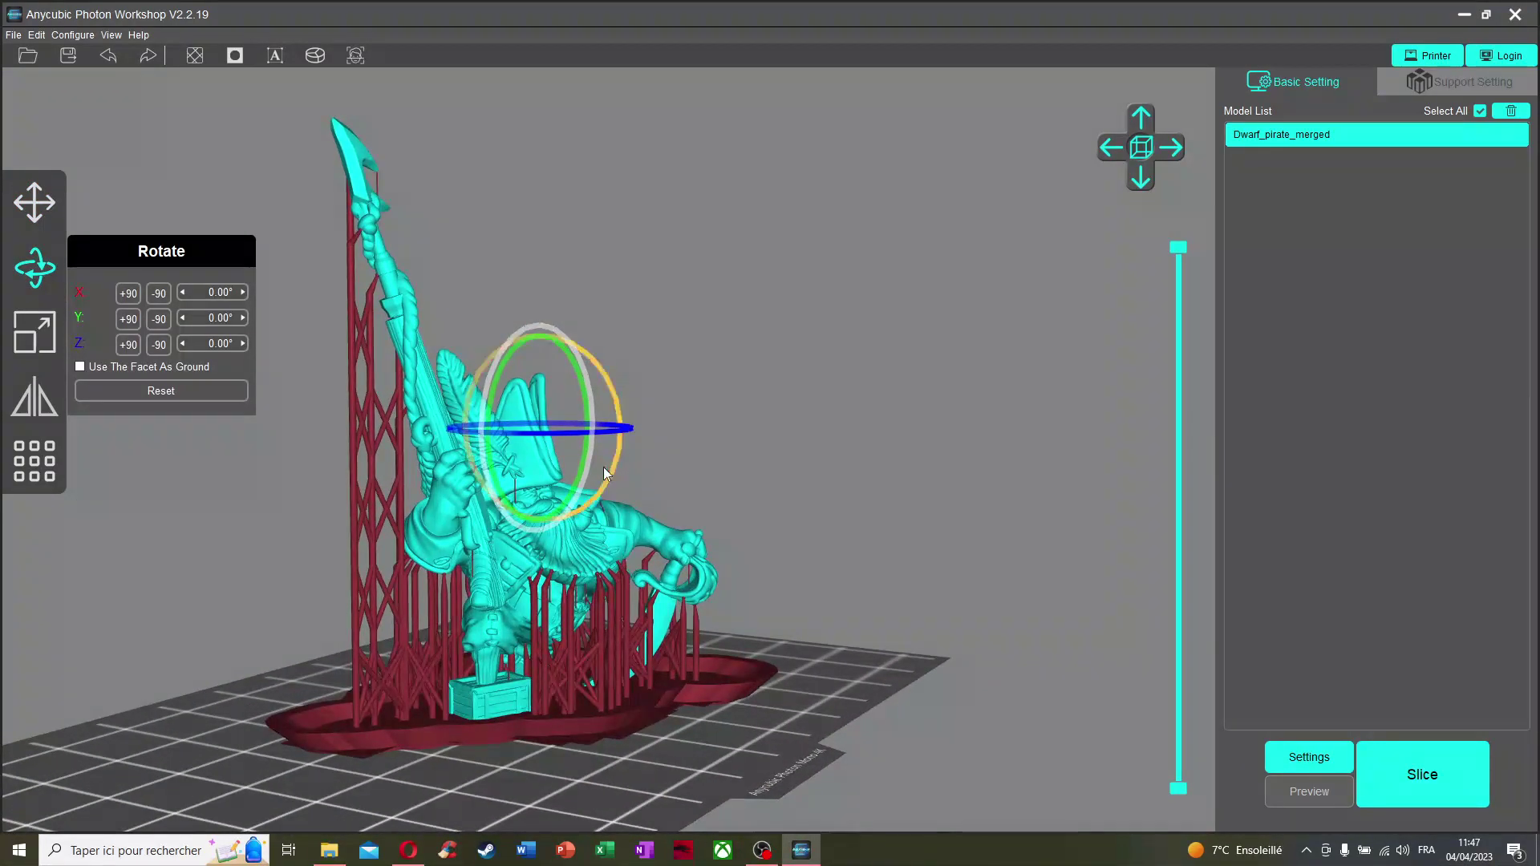
{"action": "left_click_drag", "start_coordinate": [618, 398], "coordinate": [604, 387]}
{"action": "left_click_drag", "start_coordinate": [800, 537], "coordinate": [946, 494]}
{"action": "right_click_drag", "start_coordinate": [946, 494], "coordinate": [882, 461]}
{"action": "scroll", "coordinate": [858, 461], "scroll_direction": "up", "scroll_amount": 4}
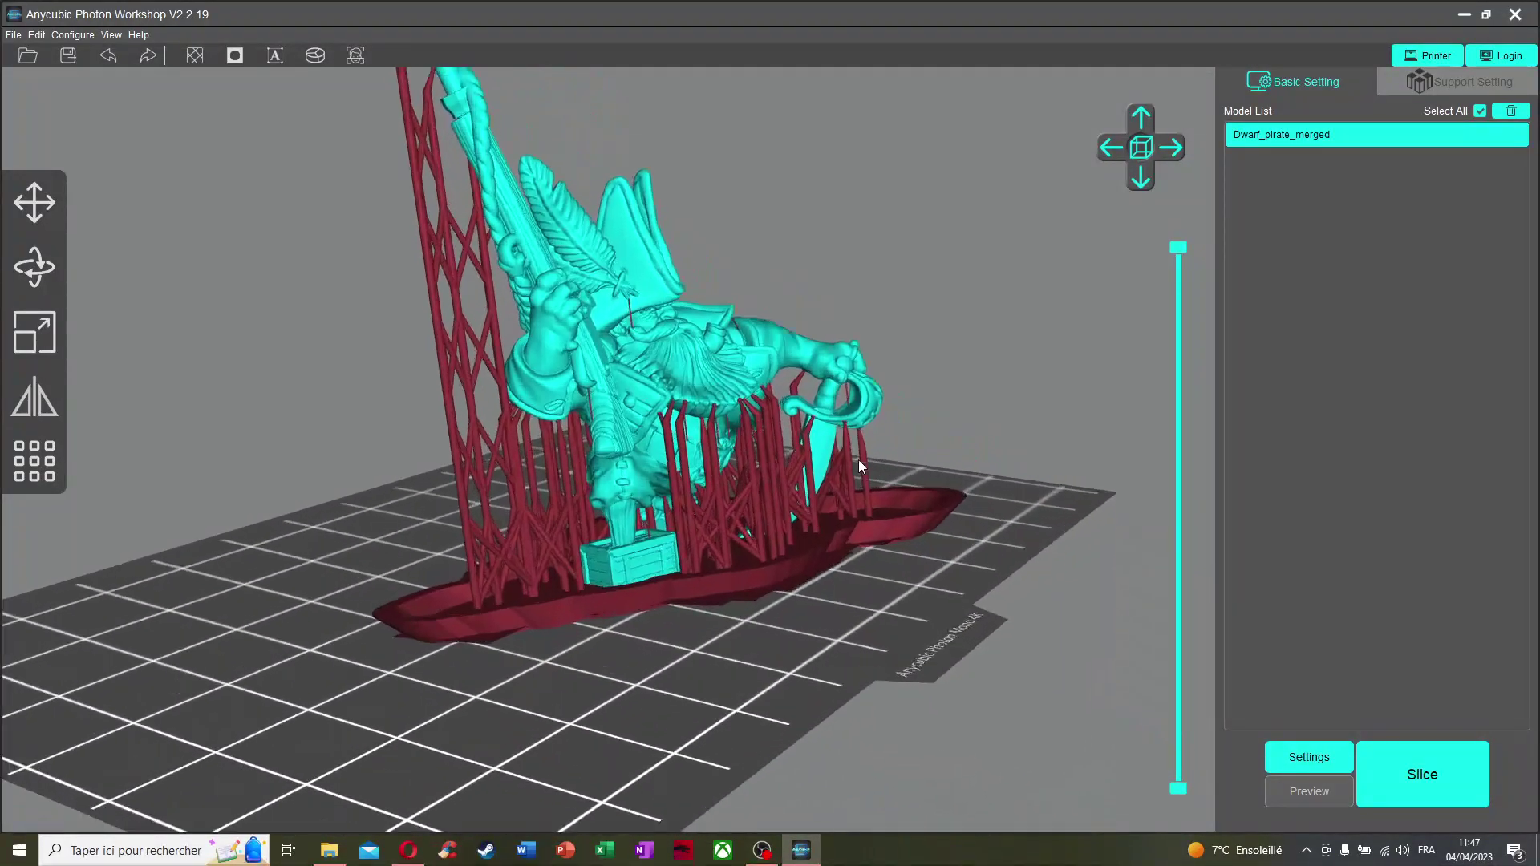
{"action": "right_click_drag", "start_coordinate": [870, 345], "coordinate": [846, 358]}
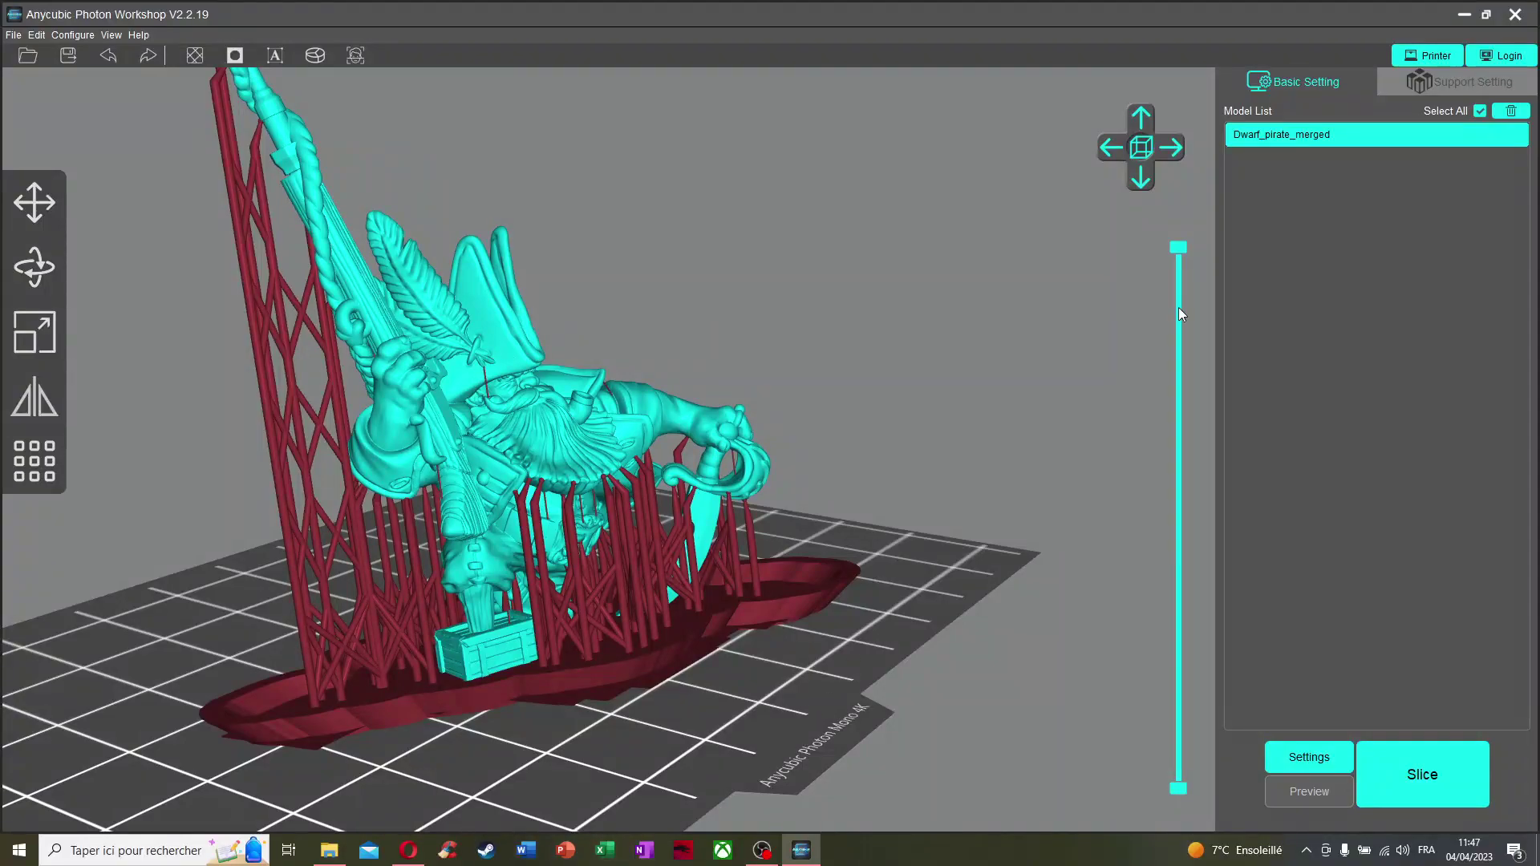
Return to the support settings and regenerate automatic supports over the whole raised and tilted model
{"action": "left_click", "coordinate": [1440, 83]}
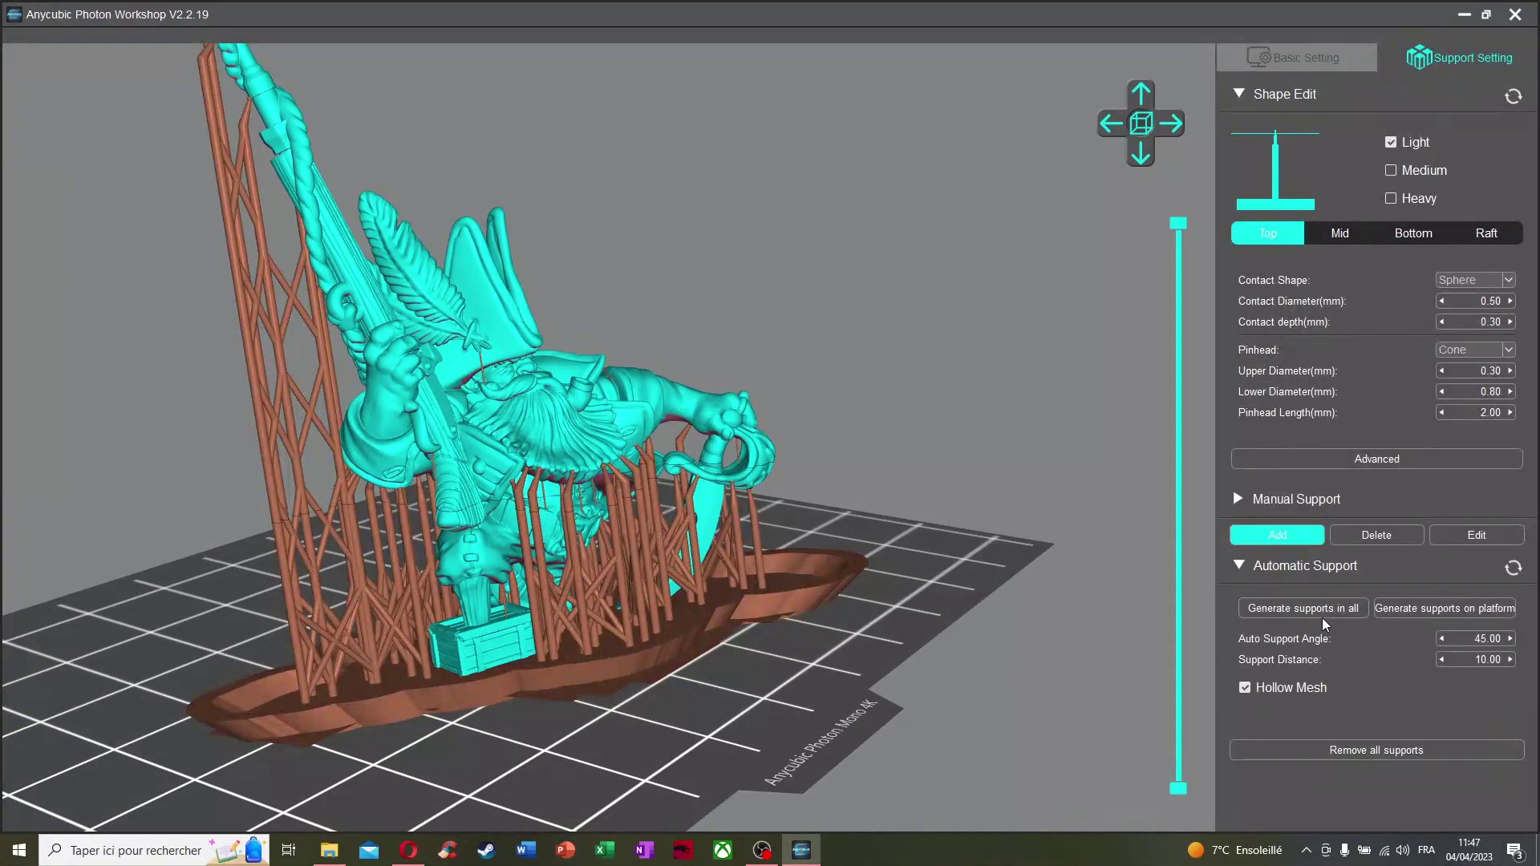
{"action": "left_click", "coordinate": [1316, 612]}
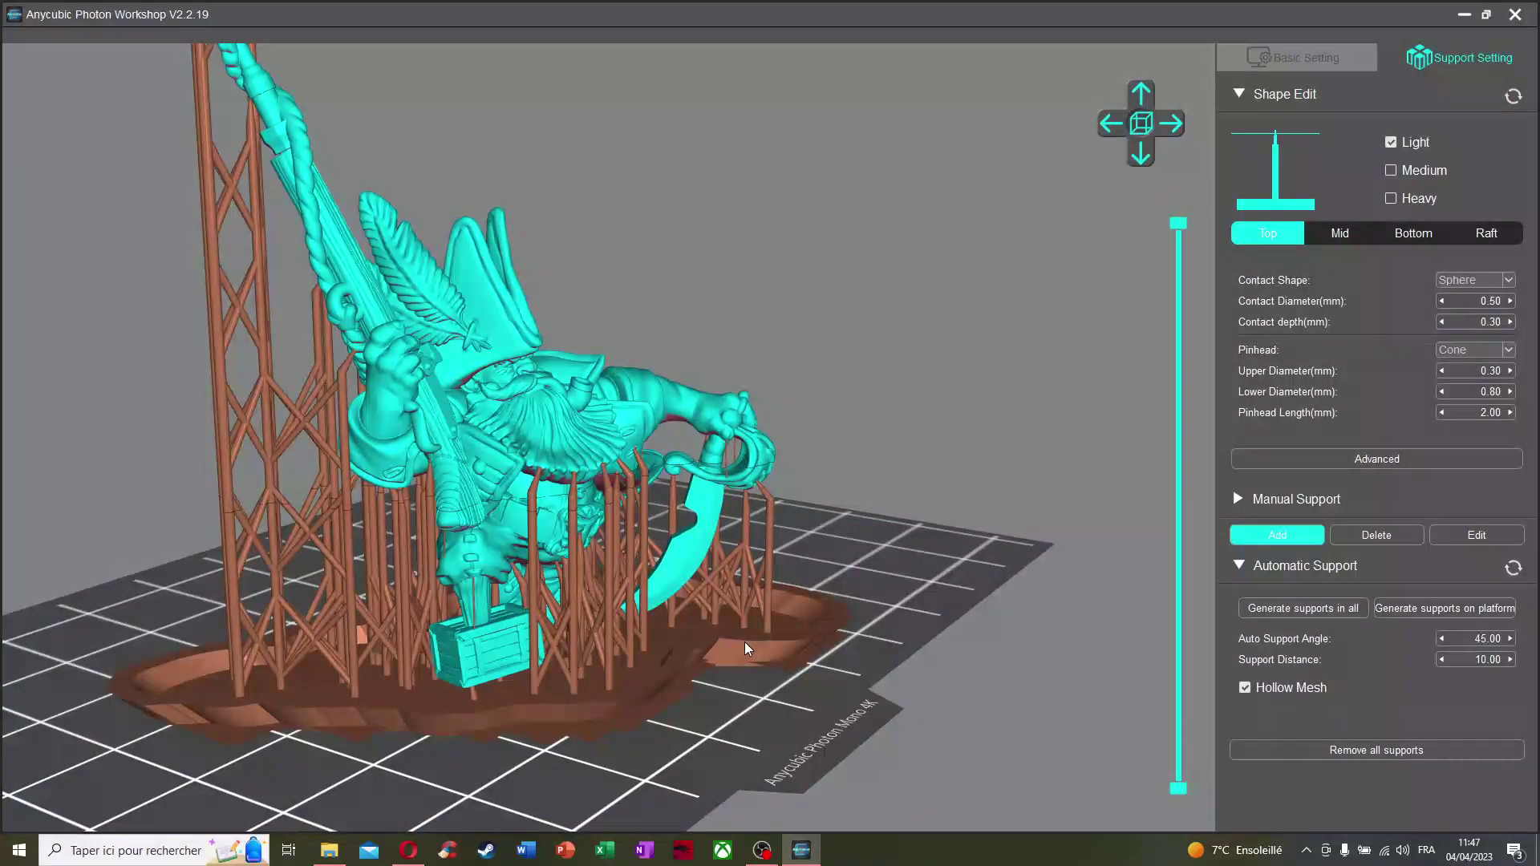
{"action": "left_click_drag", "start_coordinate": [604, 349], "coordinate": [514, 430]}
Examine the regenerated supports on the dwarf's back, around the rope and coat, and along the front
{"action": "scroll", "coordinate": [502, 436], "scroll_direction": "up", "scroll_amount": 10}
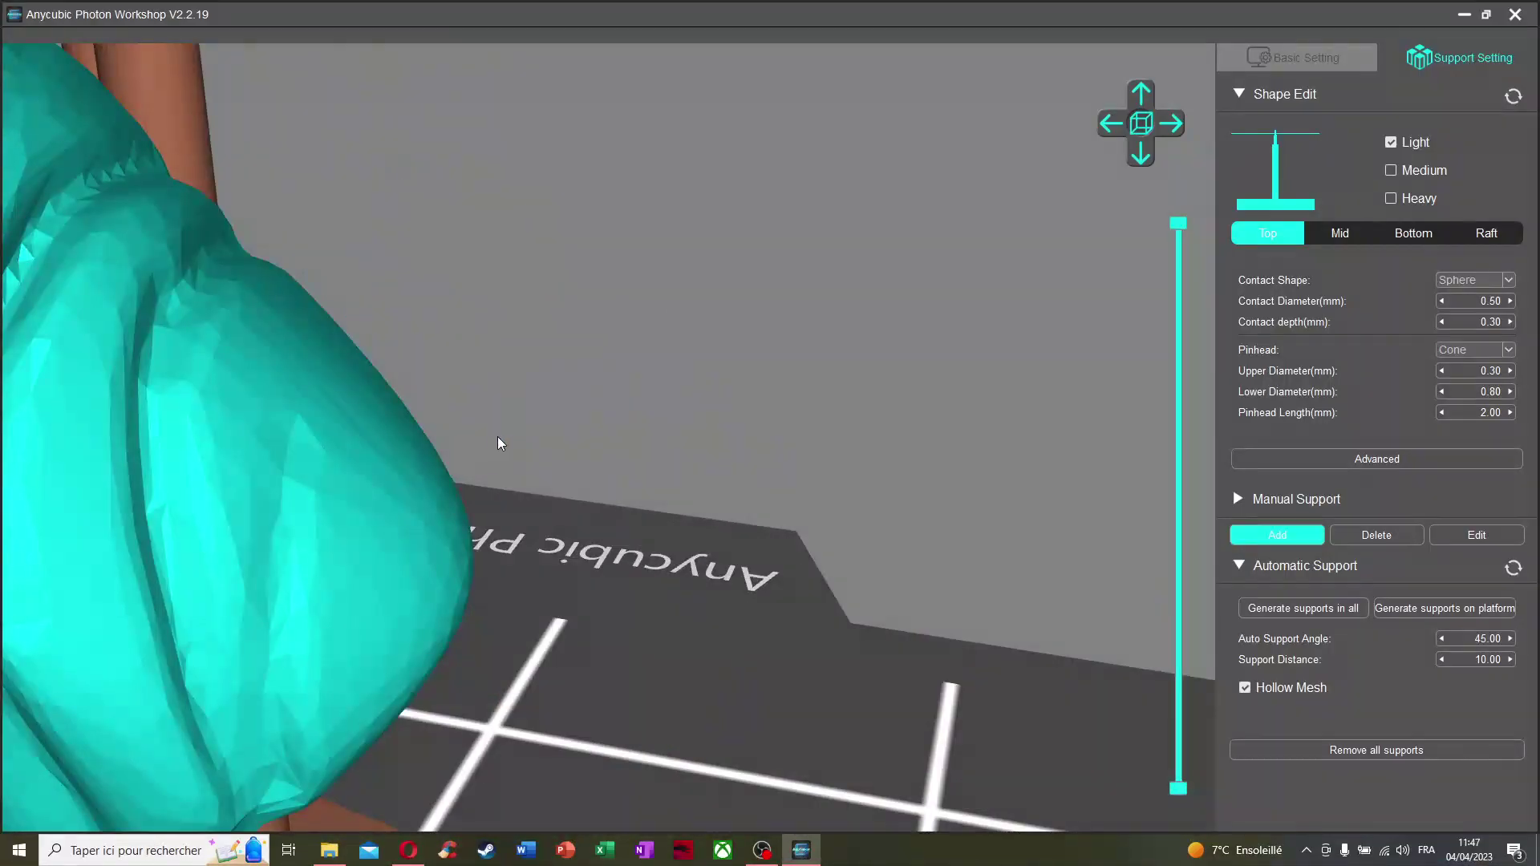
{"action": "scroll", "coordinate": [483, 440], "scroll_direction": "down", "scroll_amount": 4}
{"action": "scroll", "coordinate": [479, 440], "scroll_direction": "down", "scroll_amount": 4}
{"action": "left_click_drag", "start_coordinate": [427, 450], "coordinate": [613, 359]}
{"action": "scroll", "coordinate": [548, 490], "scroll_direction": "down", "scroll_amount": 7}
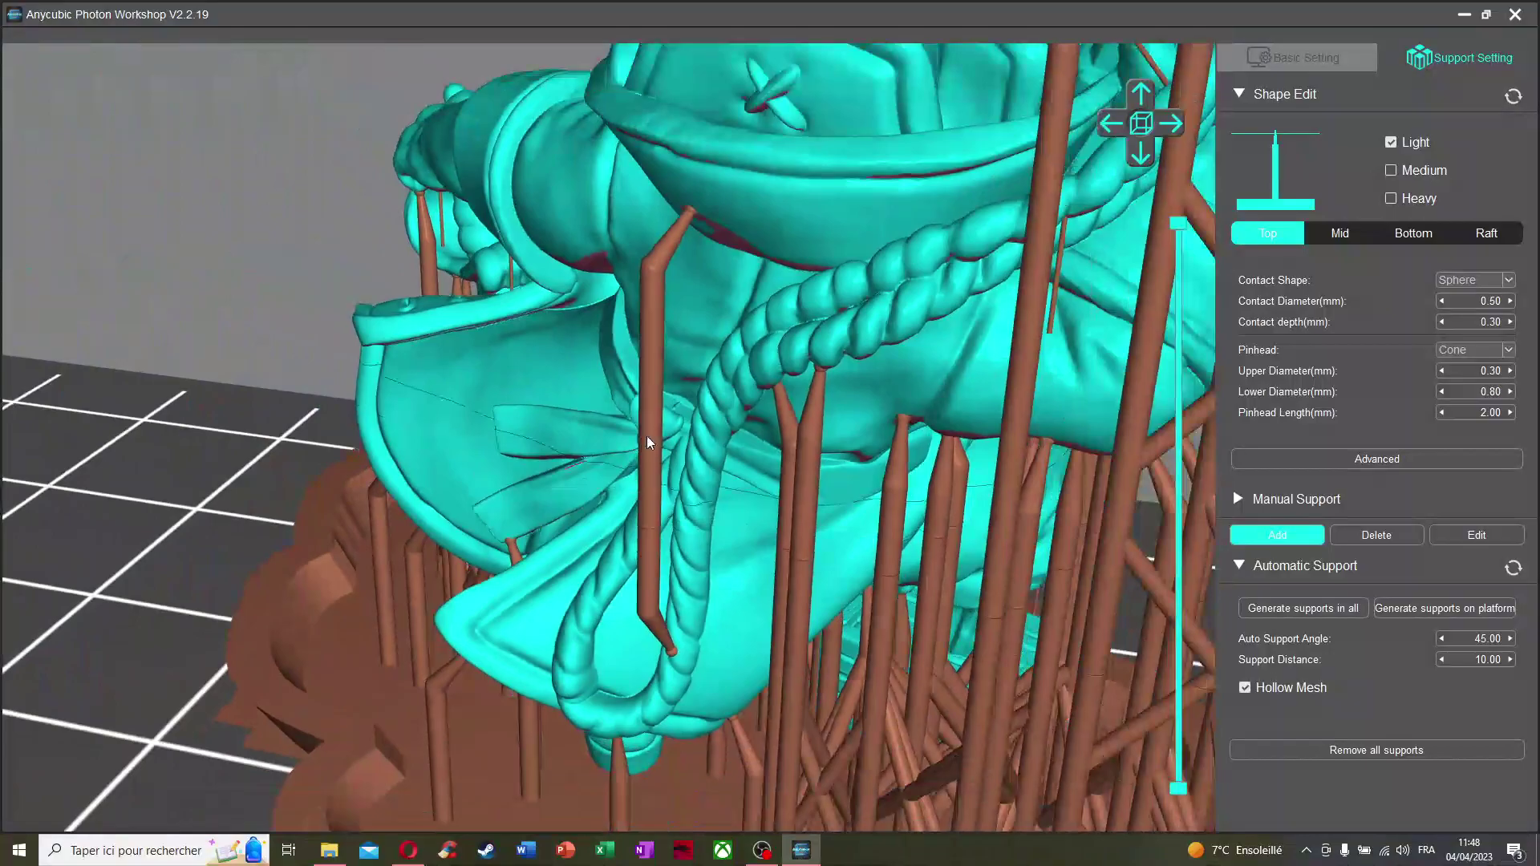
{"action": "scroll", "coordinate": [632, 308], "scroll_direction": "up", "scroll_amount": 3}
{"action": "left_click_drag", "start_coordinate": [632, 308], "coordinate": [685, 345]}
{"action": "right_click_drag", "start_coordinate": [686, 345], "coordinate": [706, 156]}
{"action": "scroll", "coordinate": [830, 382], "scroll_direction": "down", "scroll_amount": 5}
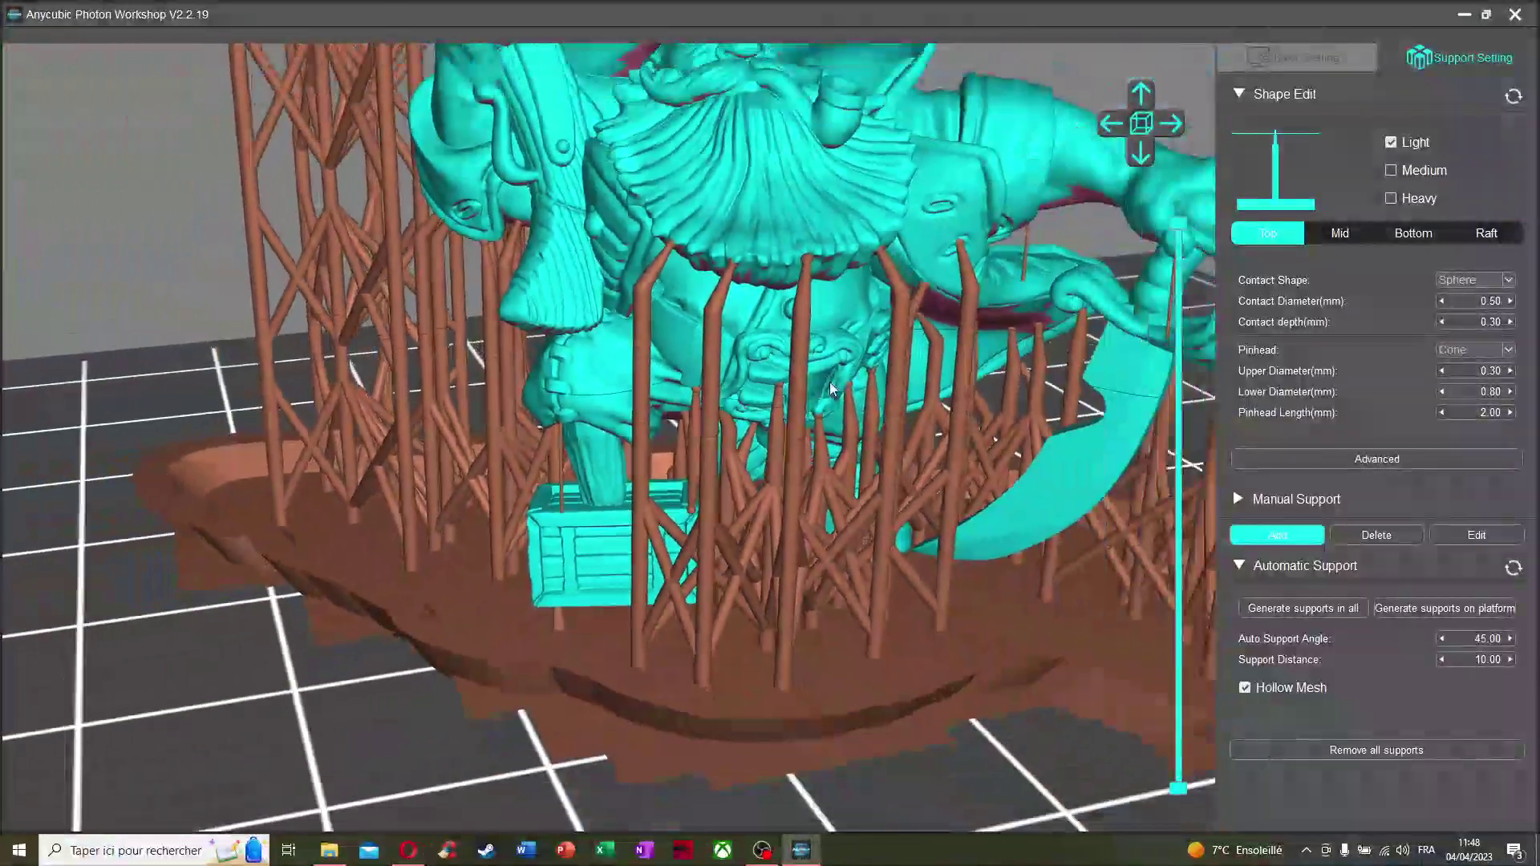
Inspect the beard supports and the overhanging areas beneath the hat brim and around the face
{"action": "left_click_drag", "start_coordinate": [754, 337], "coordinate": [666, 272]}
{"action": "scroll", "coordinate": [739, 349], "scroll_direction": "down", "scroll_amount": 8}
{"action": "scroll", "coordinate": [690, 328], "scroll_direction": "up", "scroll_amount": 5}
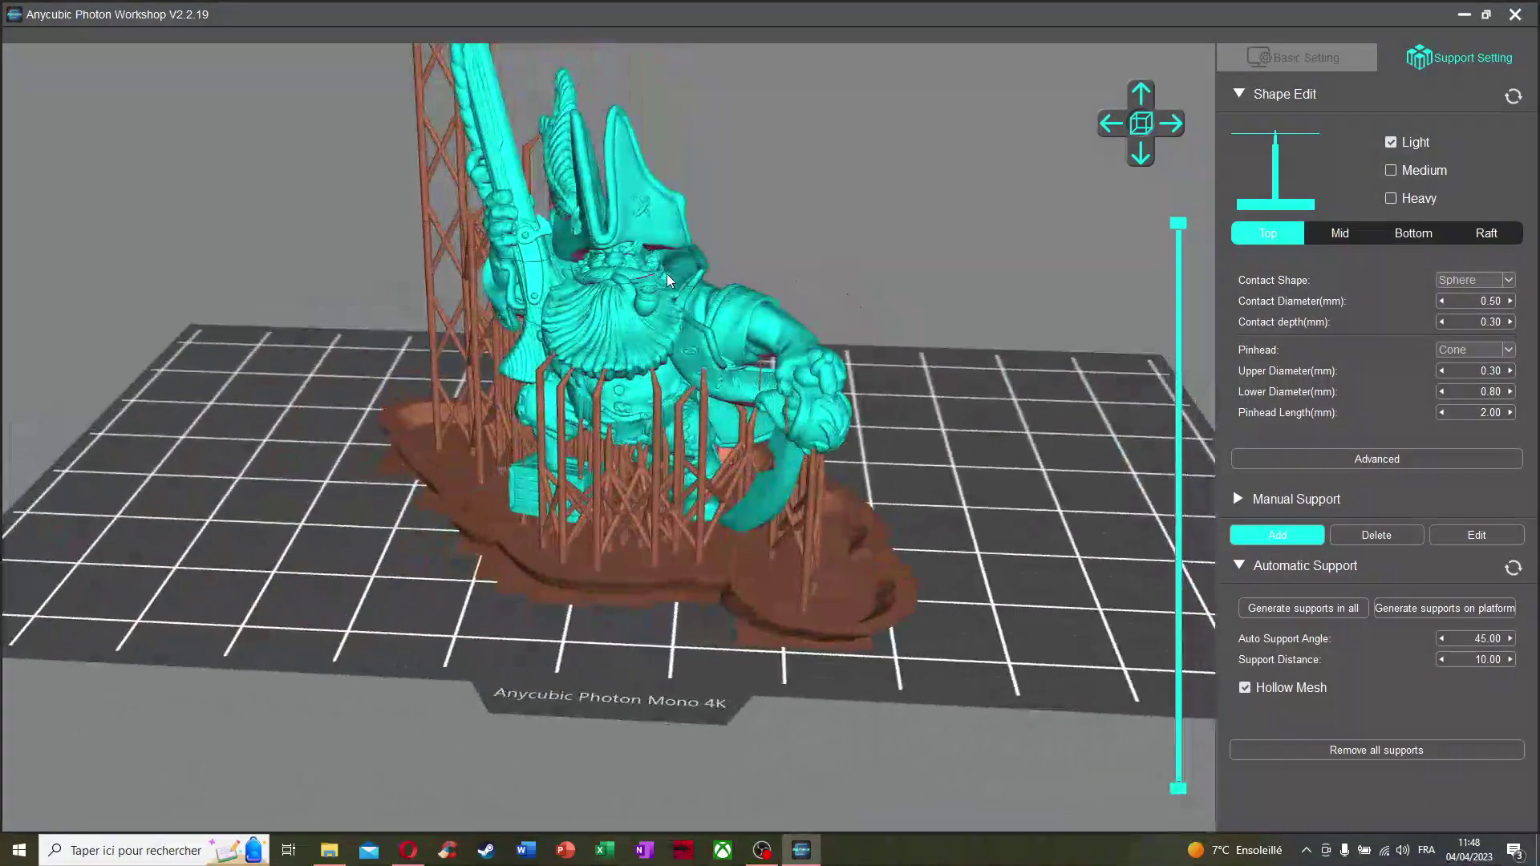
{"action": "scroll", "coordinate": [626, 267], "scroll_direction": "up", "scroll_amount": 5}
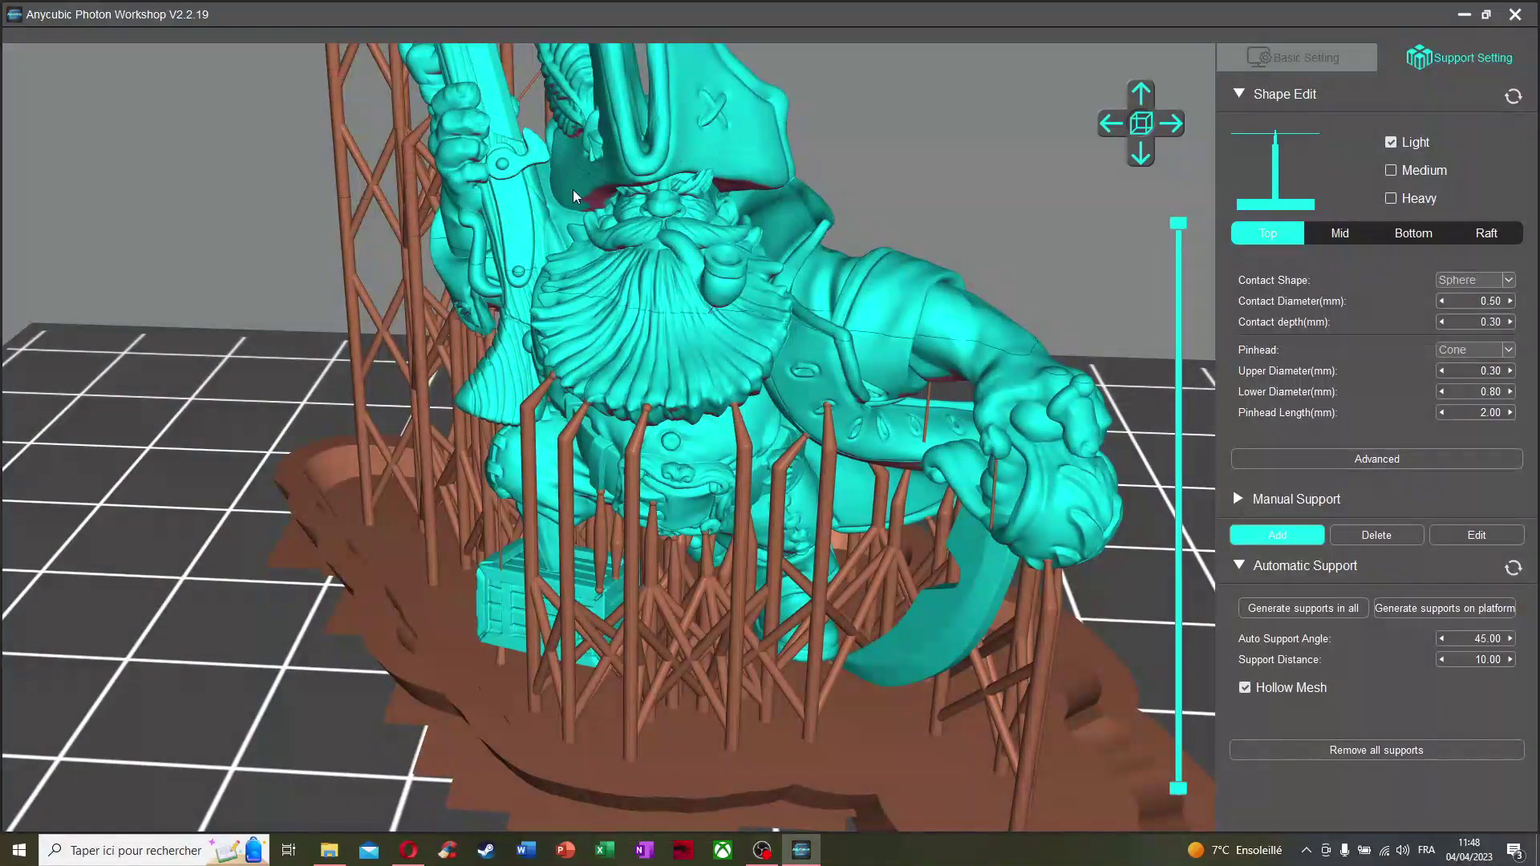
{"action": "scroll", "coordinate": [716, 262], "scroll_direction": "down", "scroll_amount": 5}
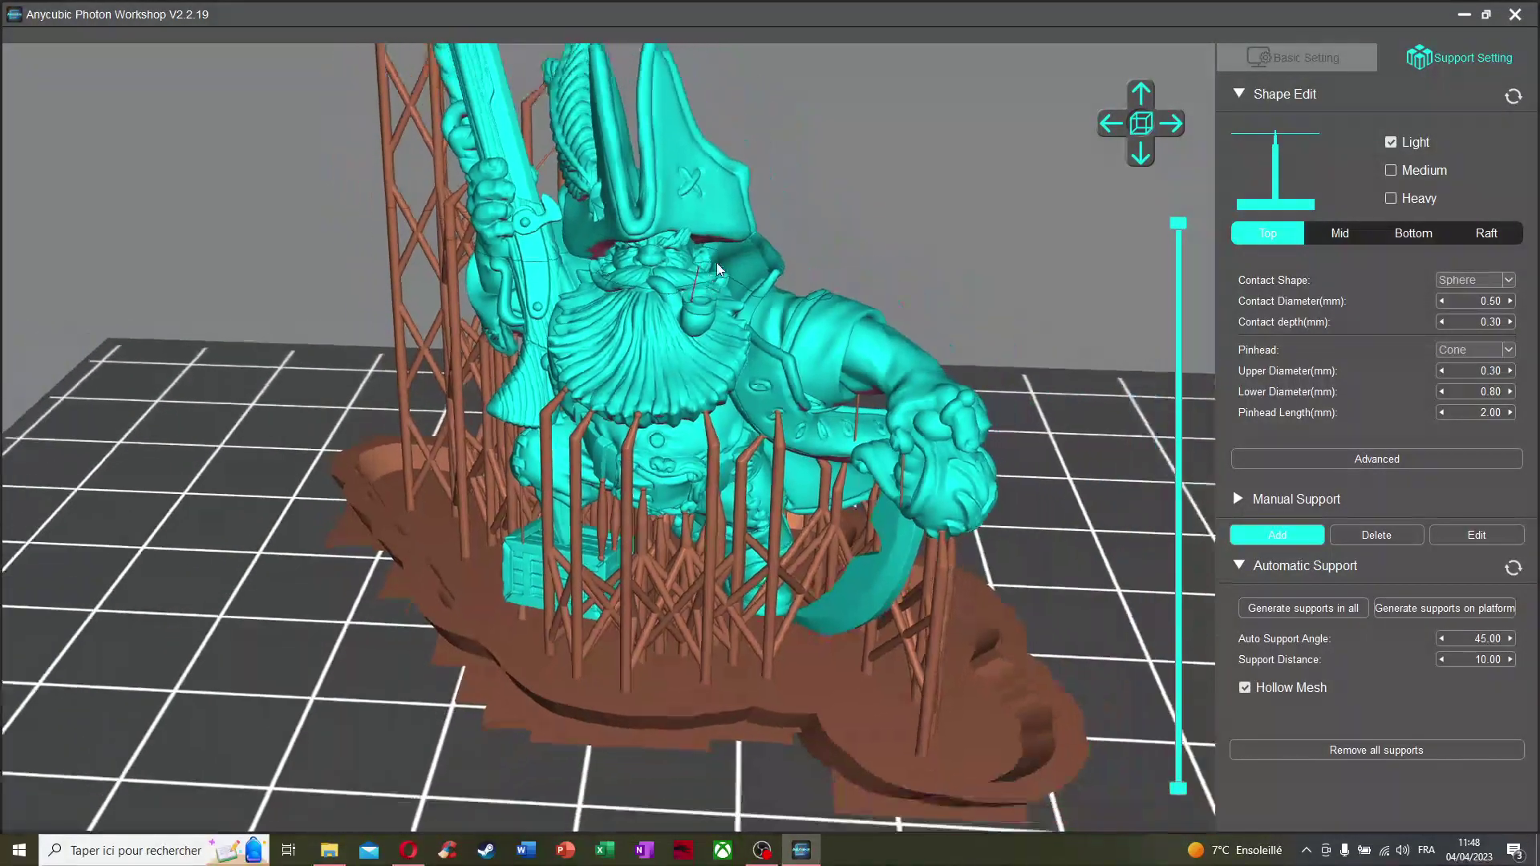
{"action": "right_click_drag", "start_coordinate": [736, 249], "coordinate": [744, 275]}
{"action": "scroll", "coordinate": [744, 276], "scroll_direction": "up", "scroll_amount": 3}
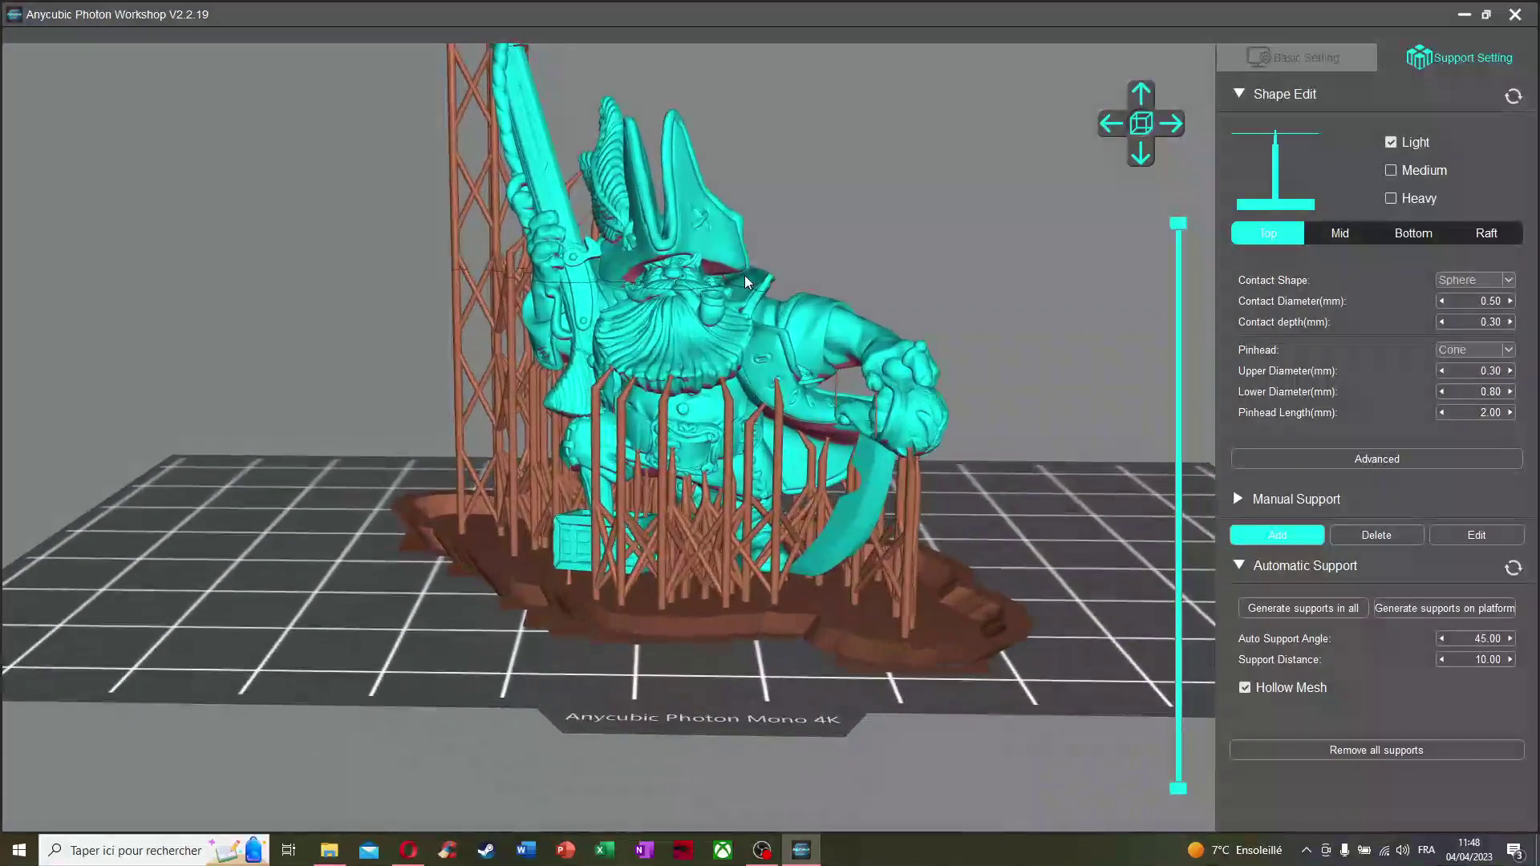
{"action": "scroll", "coordinate": [758, 256], "scroll_direction": "up", "scroll_amount": 5}
{"action": "scroll", "coordinate": [677, 345], "scroll_direction": "down", "scroll_amount": 6}
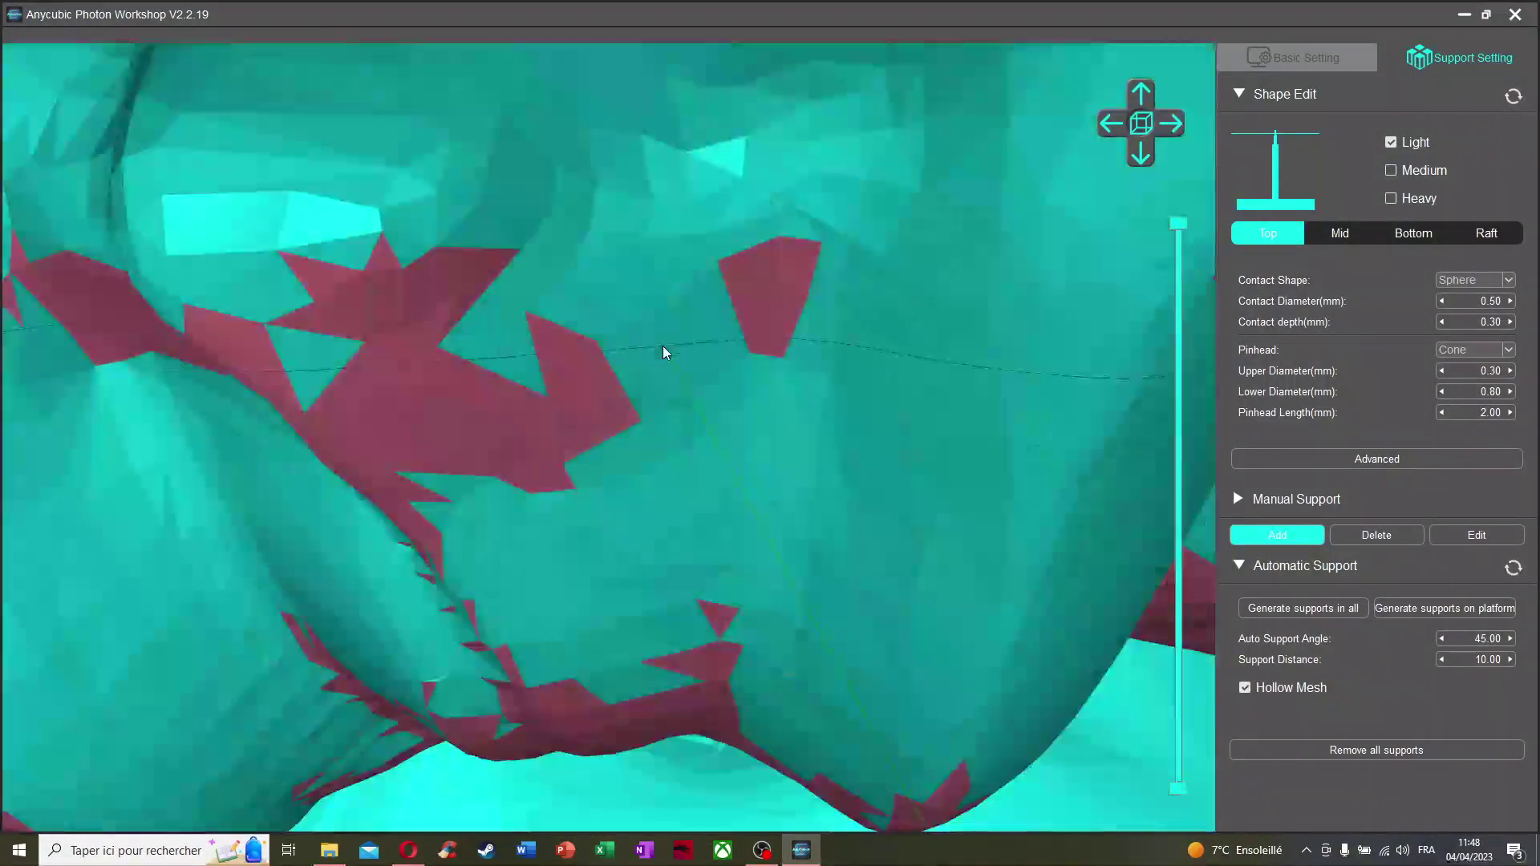
{"action": "scroll", "coordinate": [673, 327], "scroll_direction": "down", "scroll_amount": 6}
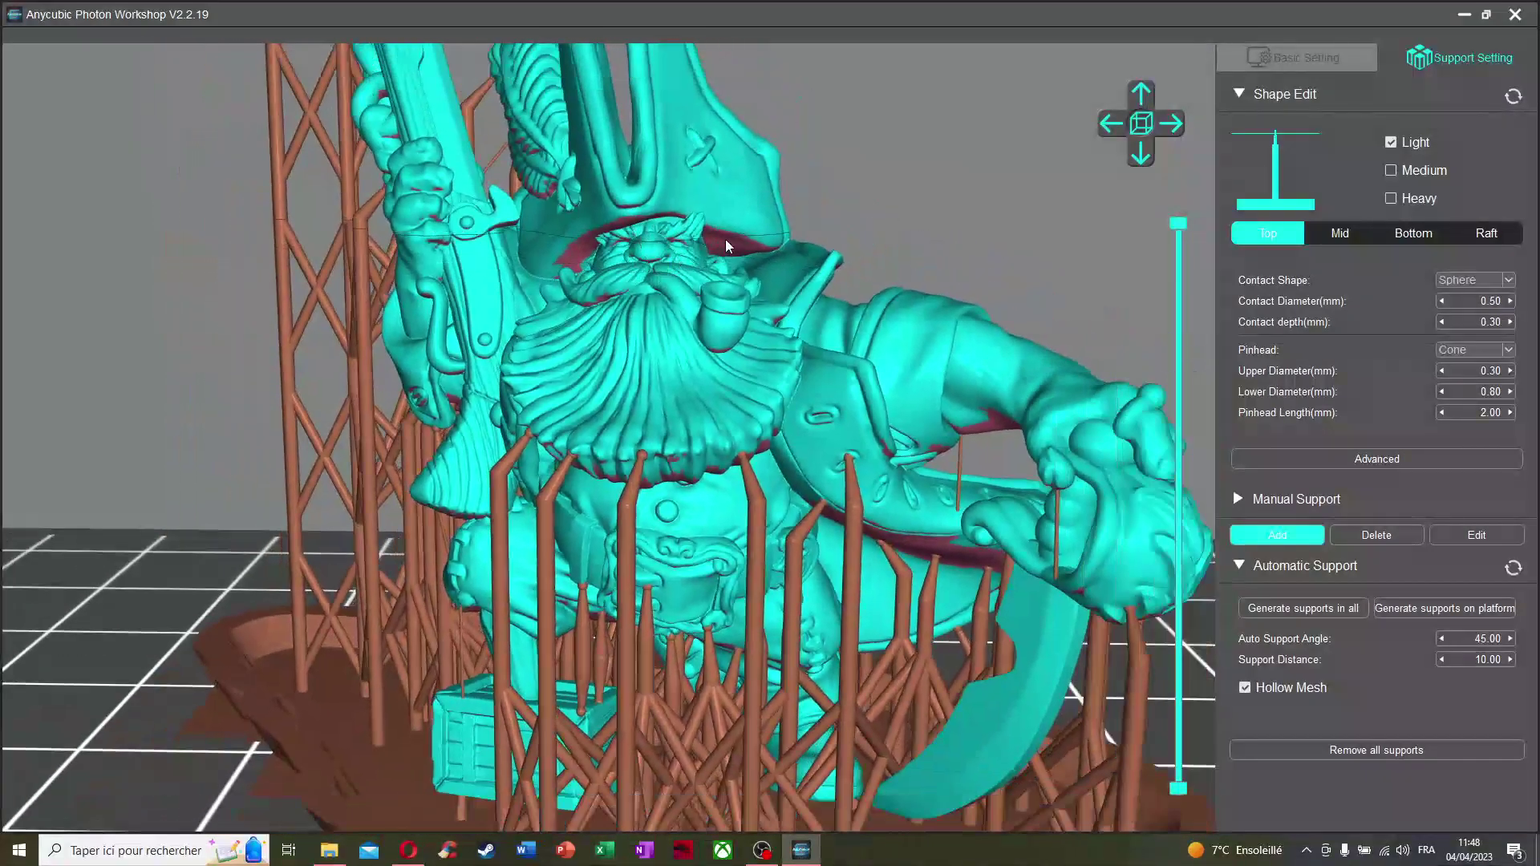
{"action": "middle_click_drag", "start_coordinate": [726, 240], "coordinate": [735, 249]}
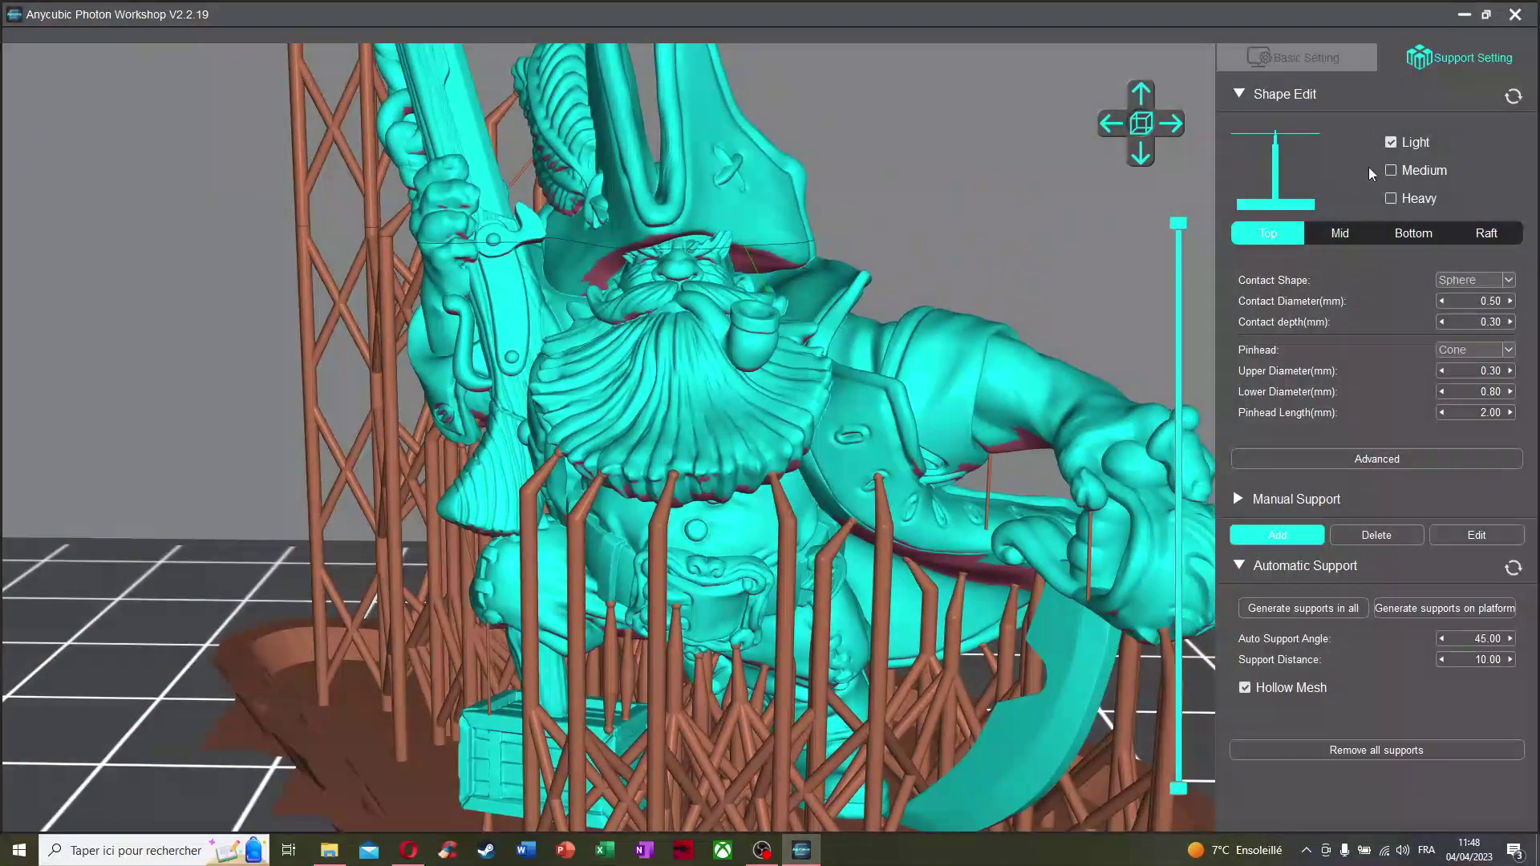
Compare the Medium and Heavy support presets, return to Light, and review its mid and bottom shape settings
{"action": "left_click", "coordinate": [1392, 170]}
{"action": "left_click", "coordinate": [1390, 199]}
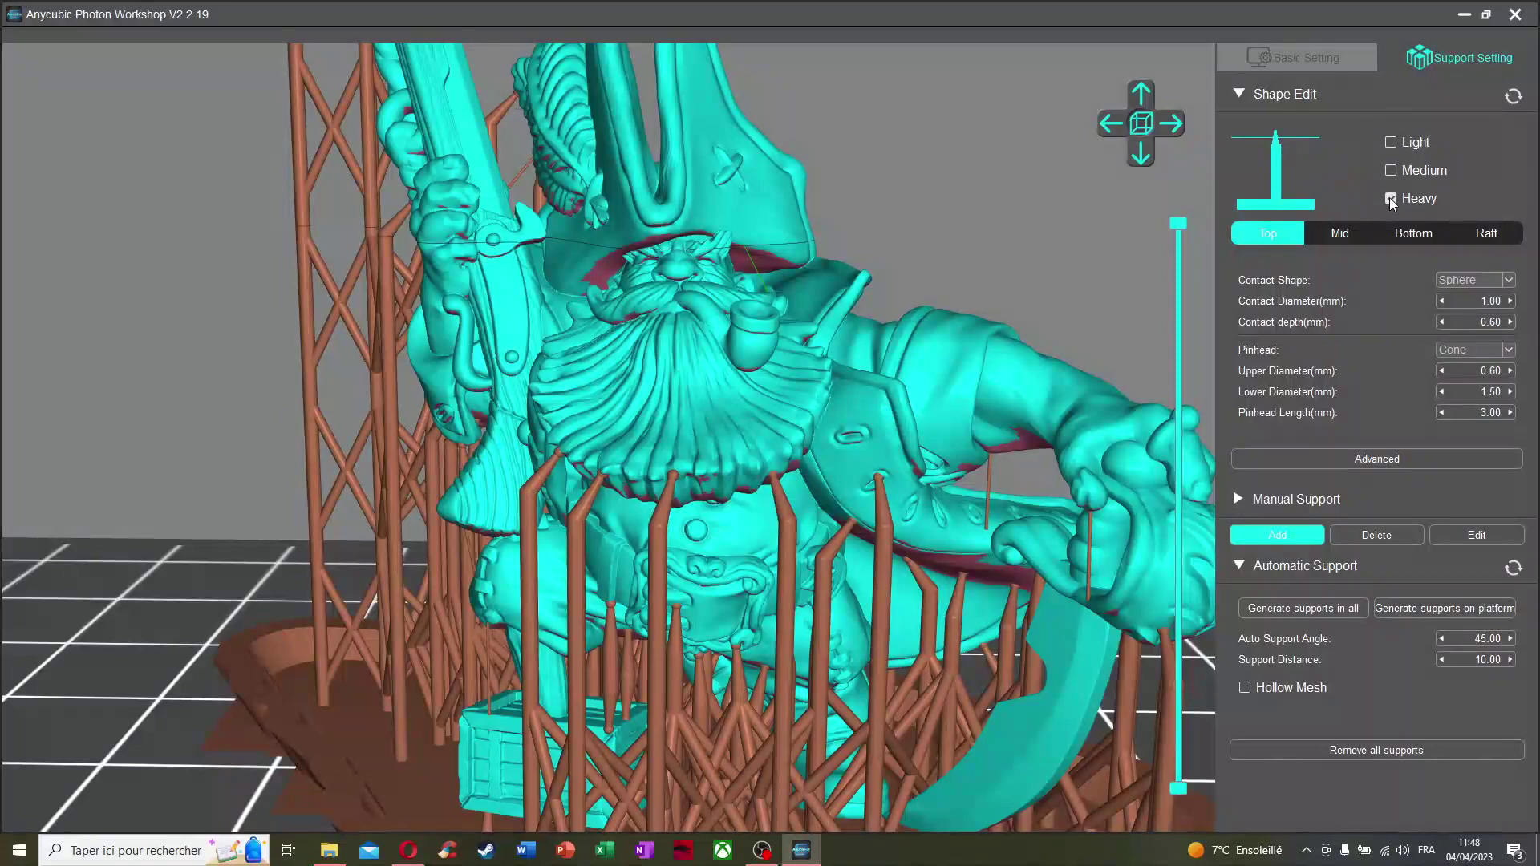
{"action": "left_click", "coordinate": [1413, 143]}
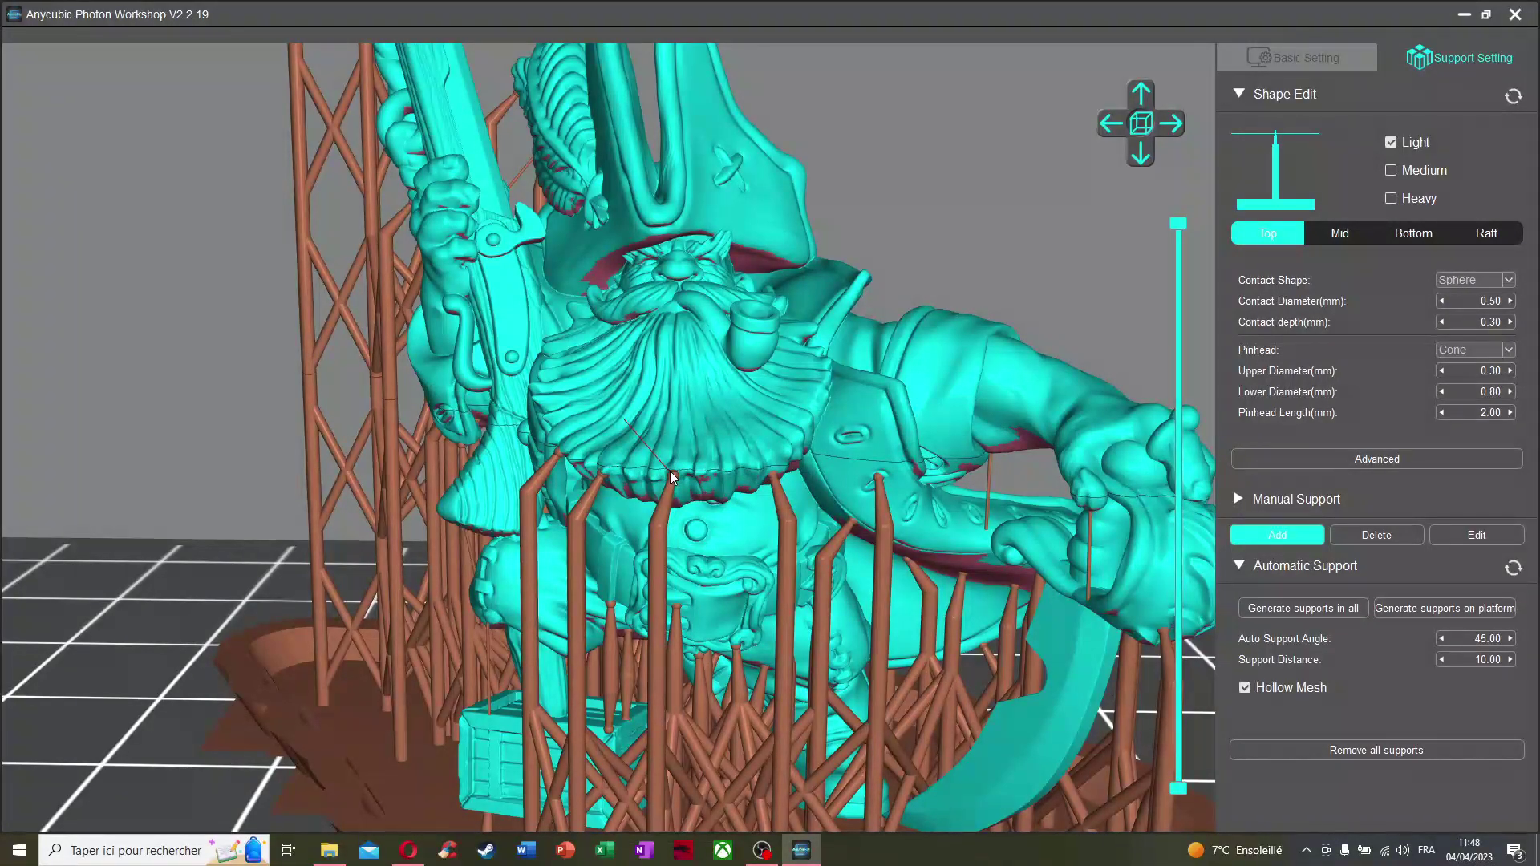
{"action": "left_click", "coordinate": [1321, 231]}
{"action": "left_click", "coordinate": [1408, 232]}
Set the raft's wall thickness to 1 and its height to 1.5 mm, and regenerate supports over the whole model
{"action": "left_click", "coordinate": [1485, 233]}
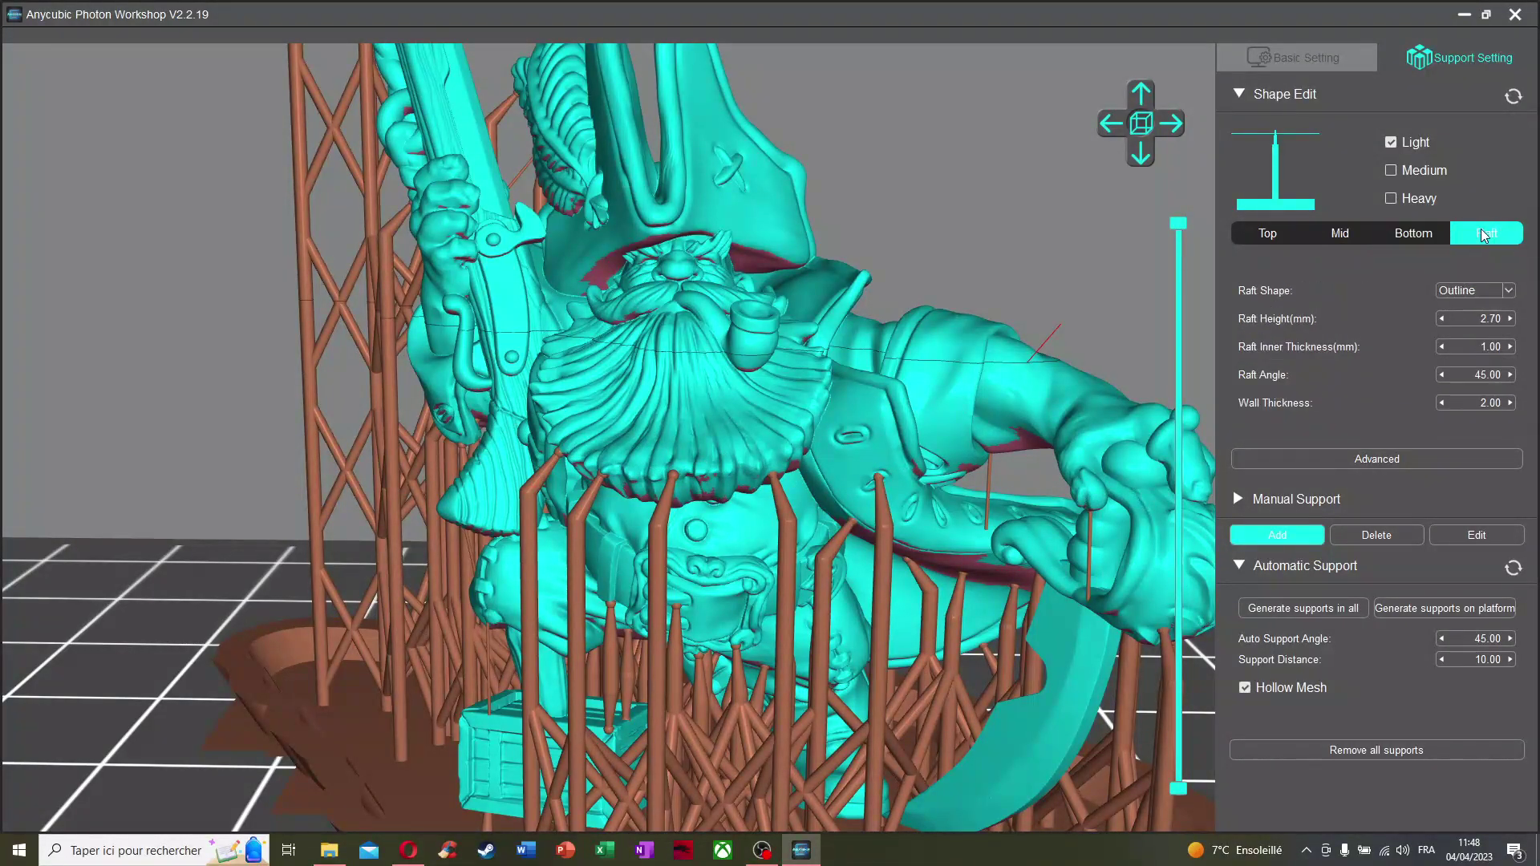
{"action": "middle_click_drag", "start_coordinate": [997, 239], "coordinate": [1001, 187]}
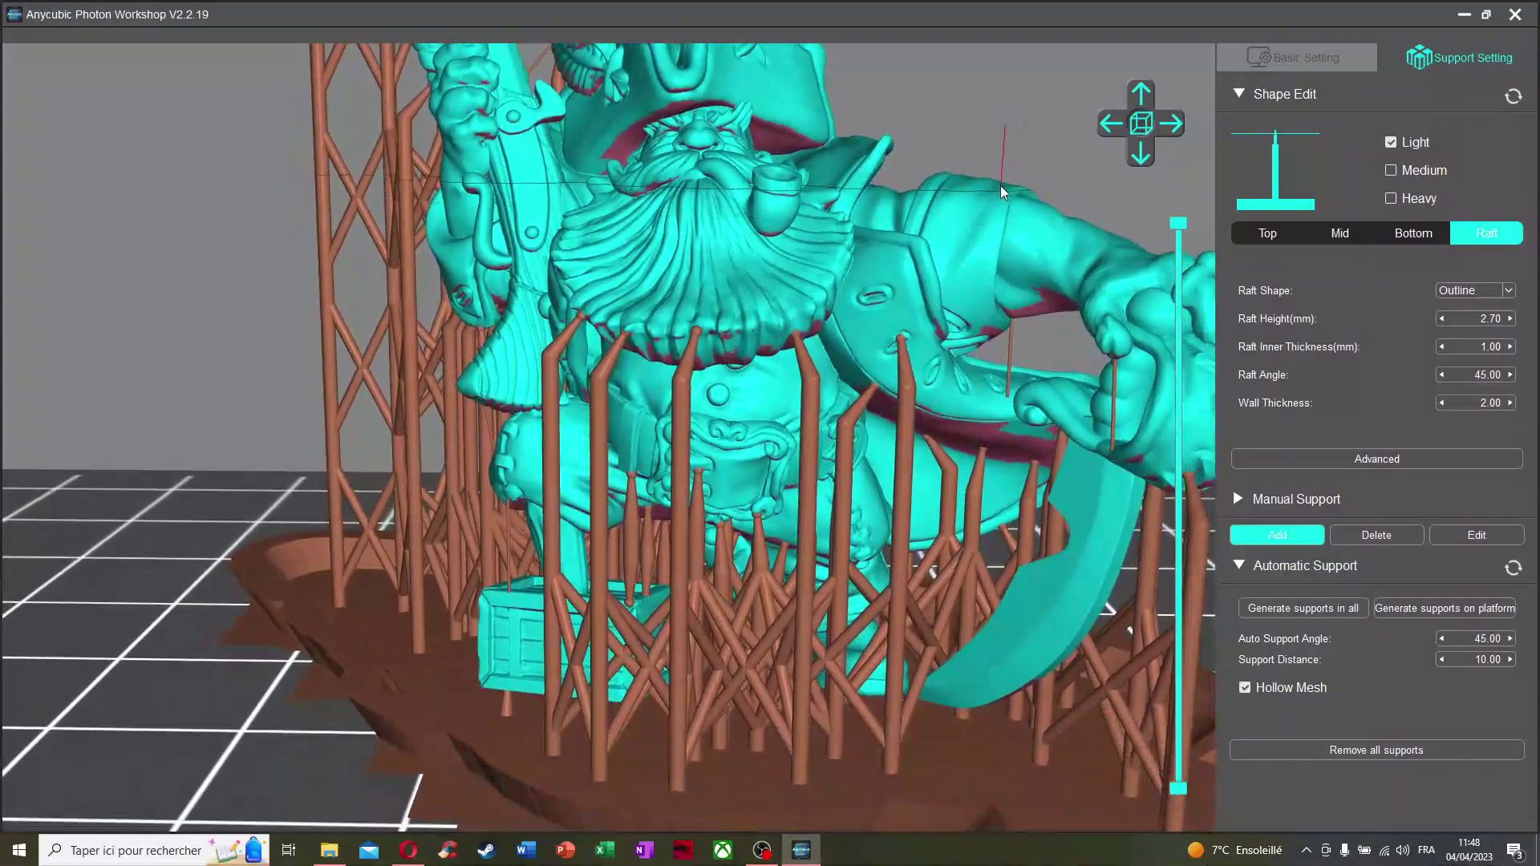
{"action": "scroll", "coordinate": [1003, 181], "scroll_direction": "down", "scroll_amount": 4}
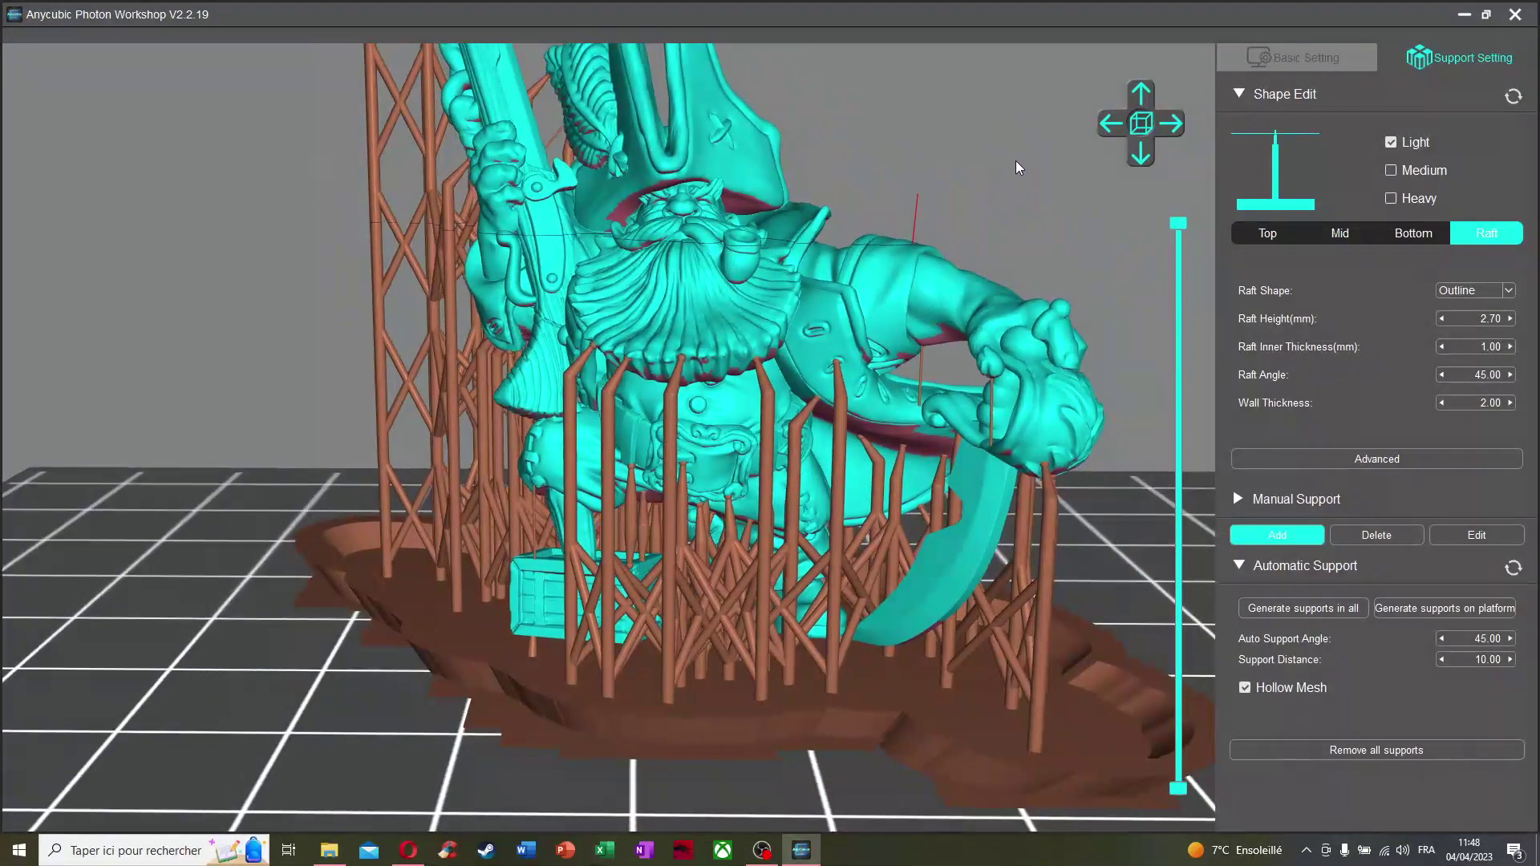
{"action": "scroll", "coordinate": [1015, 164], "scroll_direction": "up", "scroll_amount": 2}
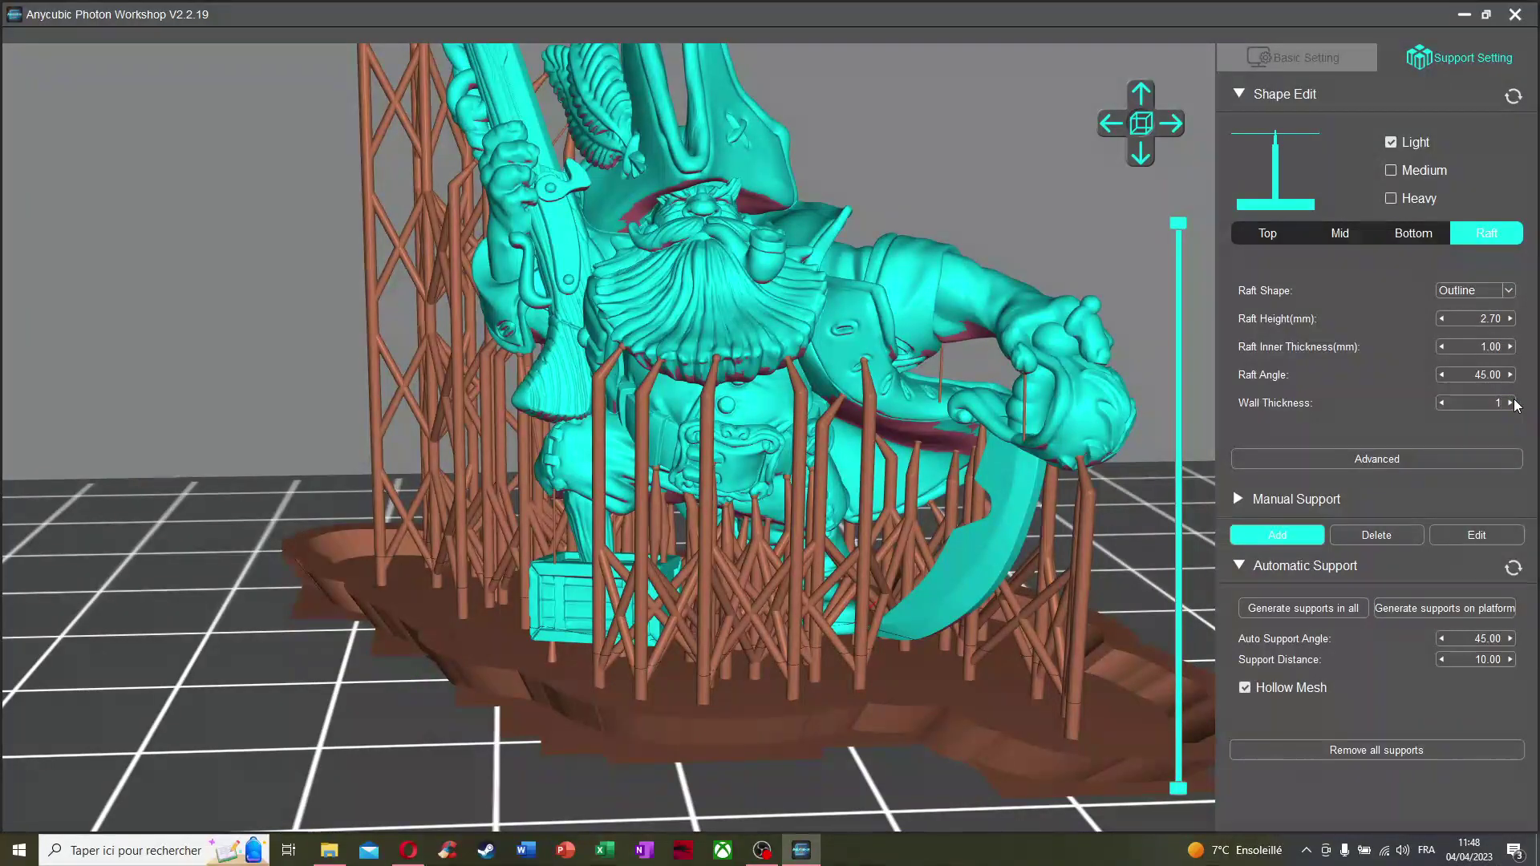
{"action": "left_click", "coordinate": [1481, 348]}
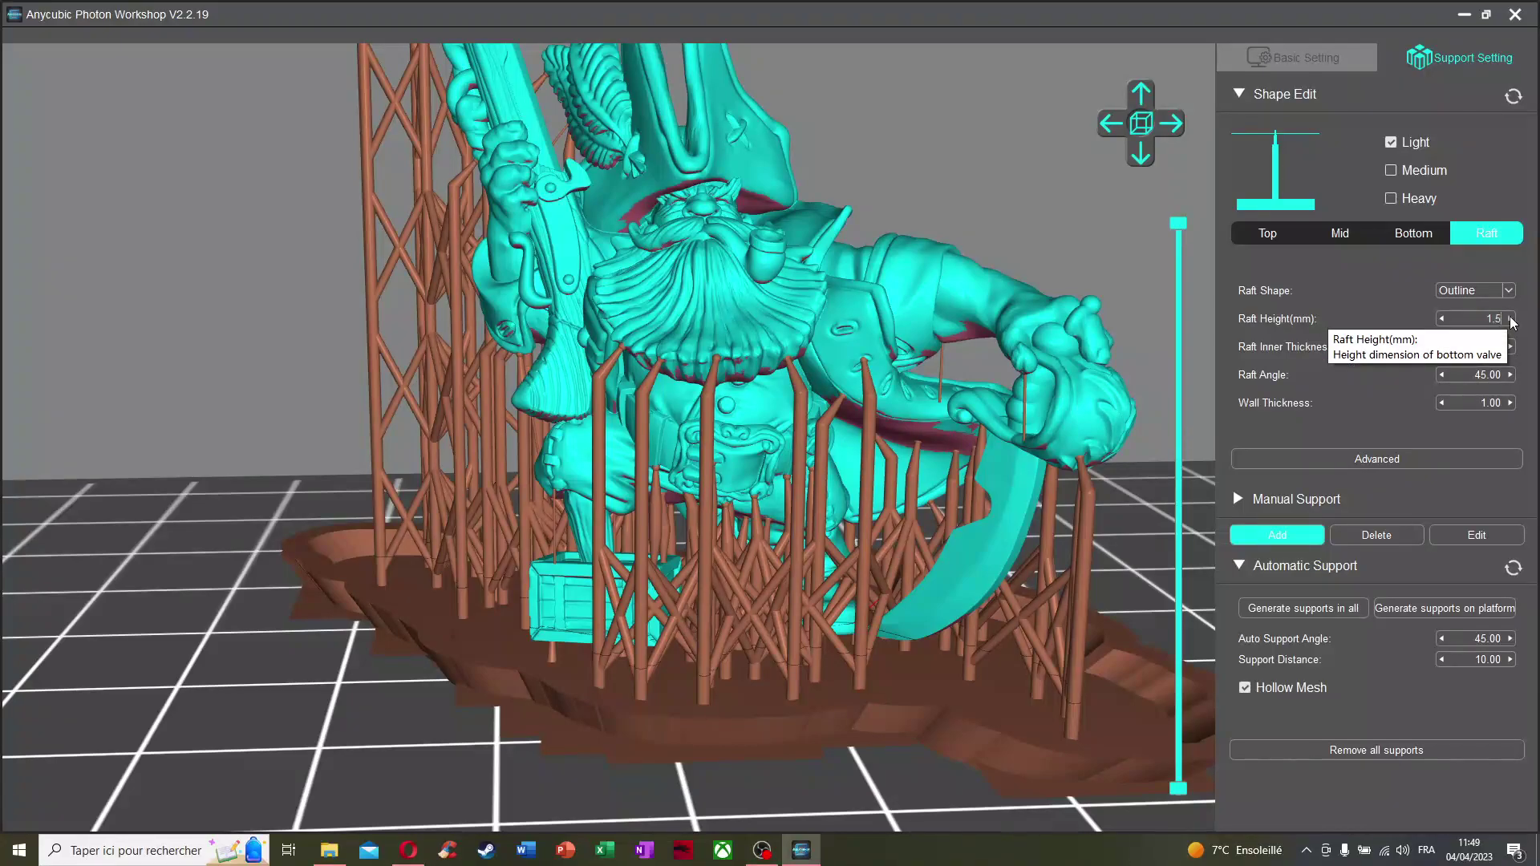
{"action": "left_click", "coordinate": [1306, 603]}
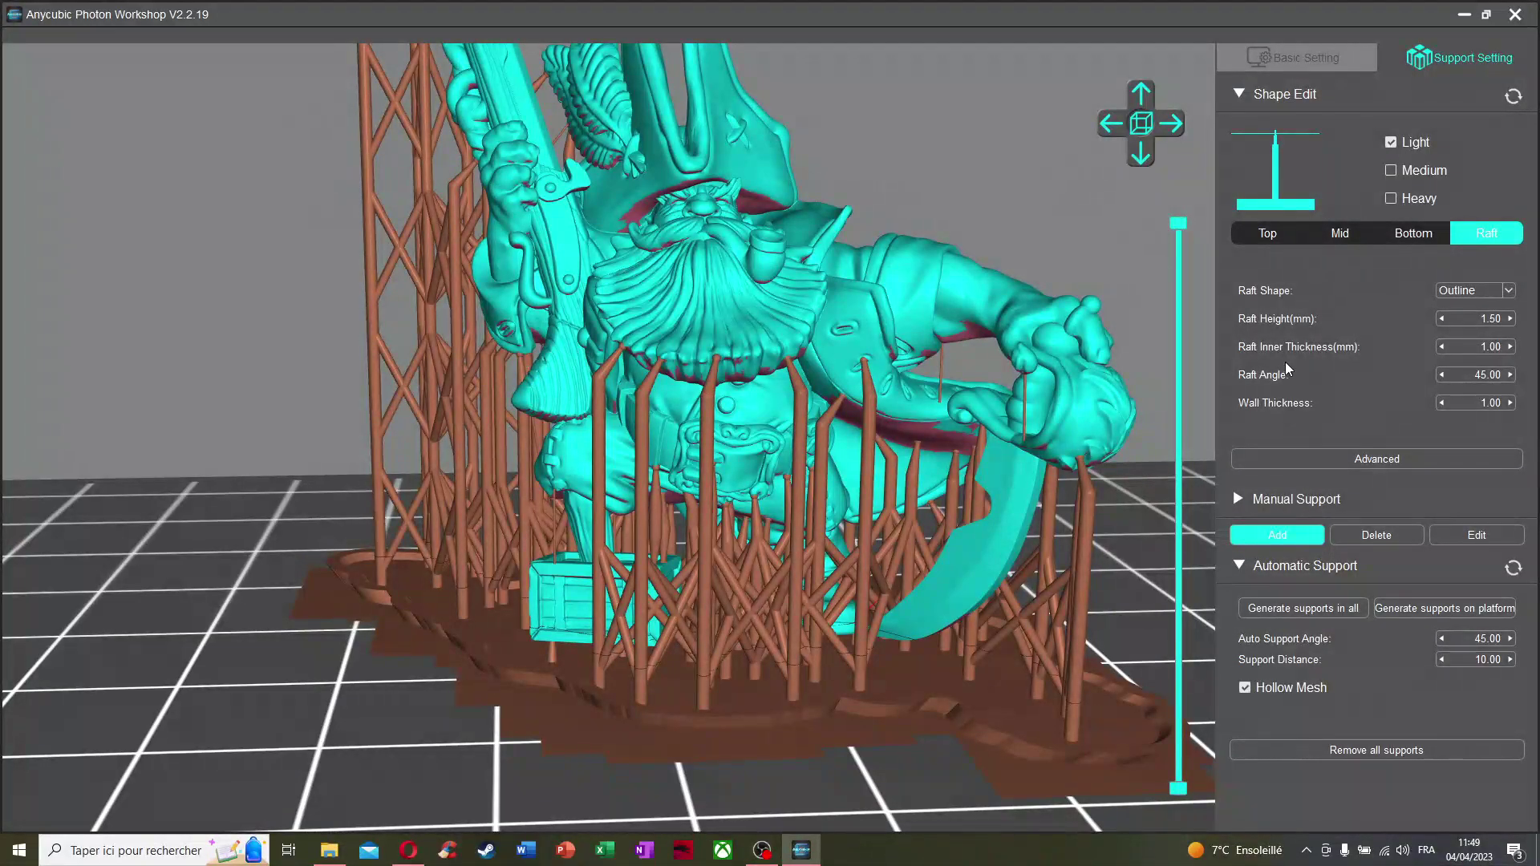
View the support contact points in edit mode, return to adding supports, and check the thinner raft
{"action": "left_click", "coordinate": [1476, 536]}
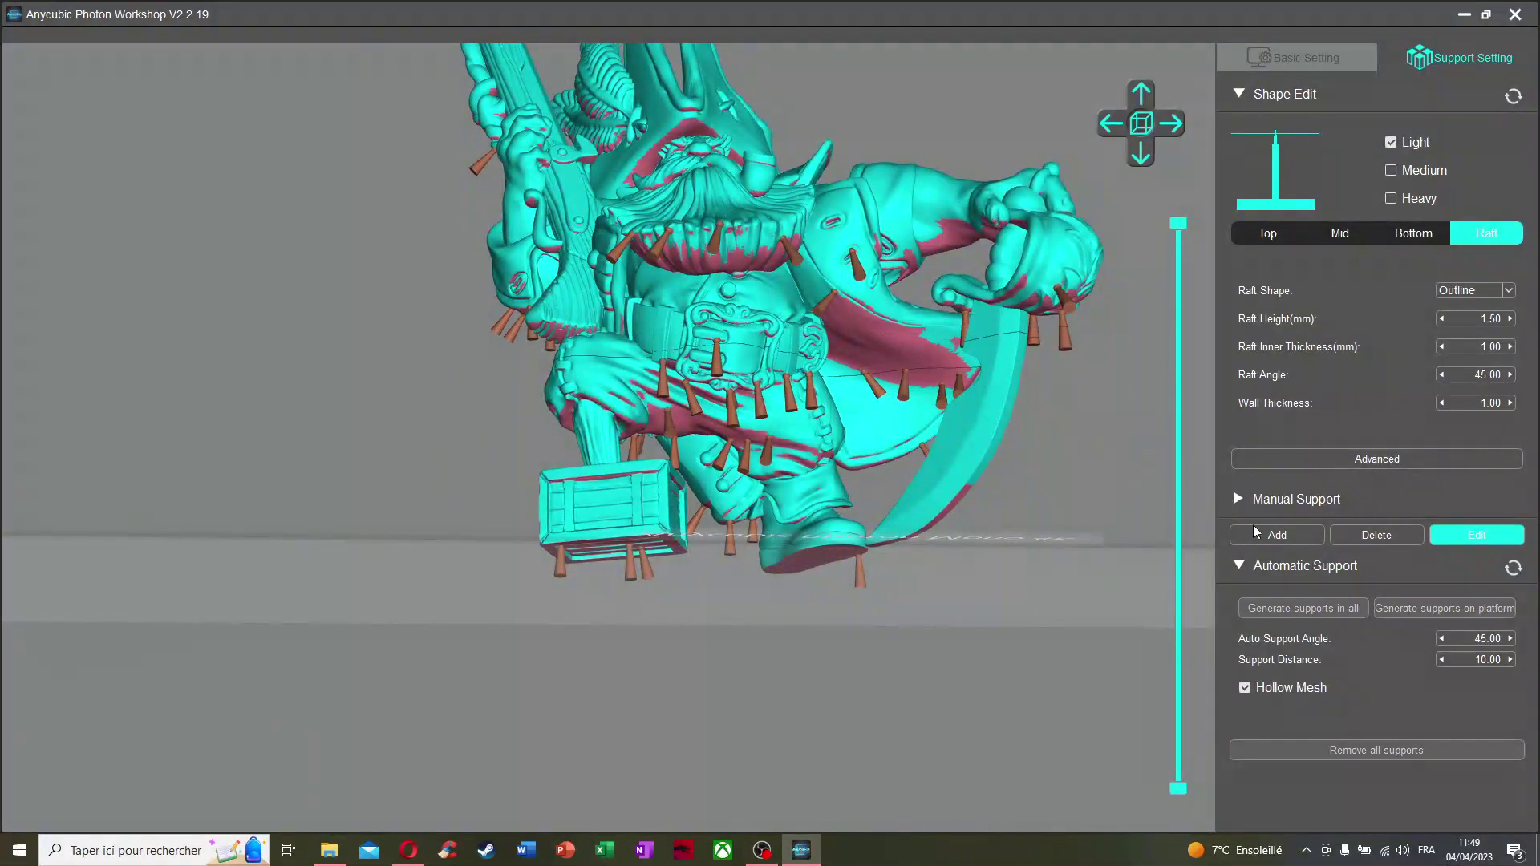
{"action": "left_click", "coordinate": [1277, 535]}
{"action": "right_click_drag", "start_coordinate": [870, 337], "coordinate": [927, 369]}
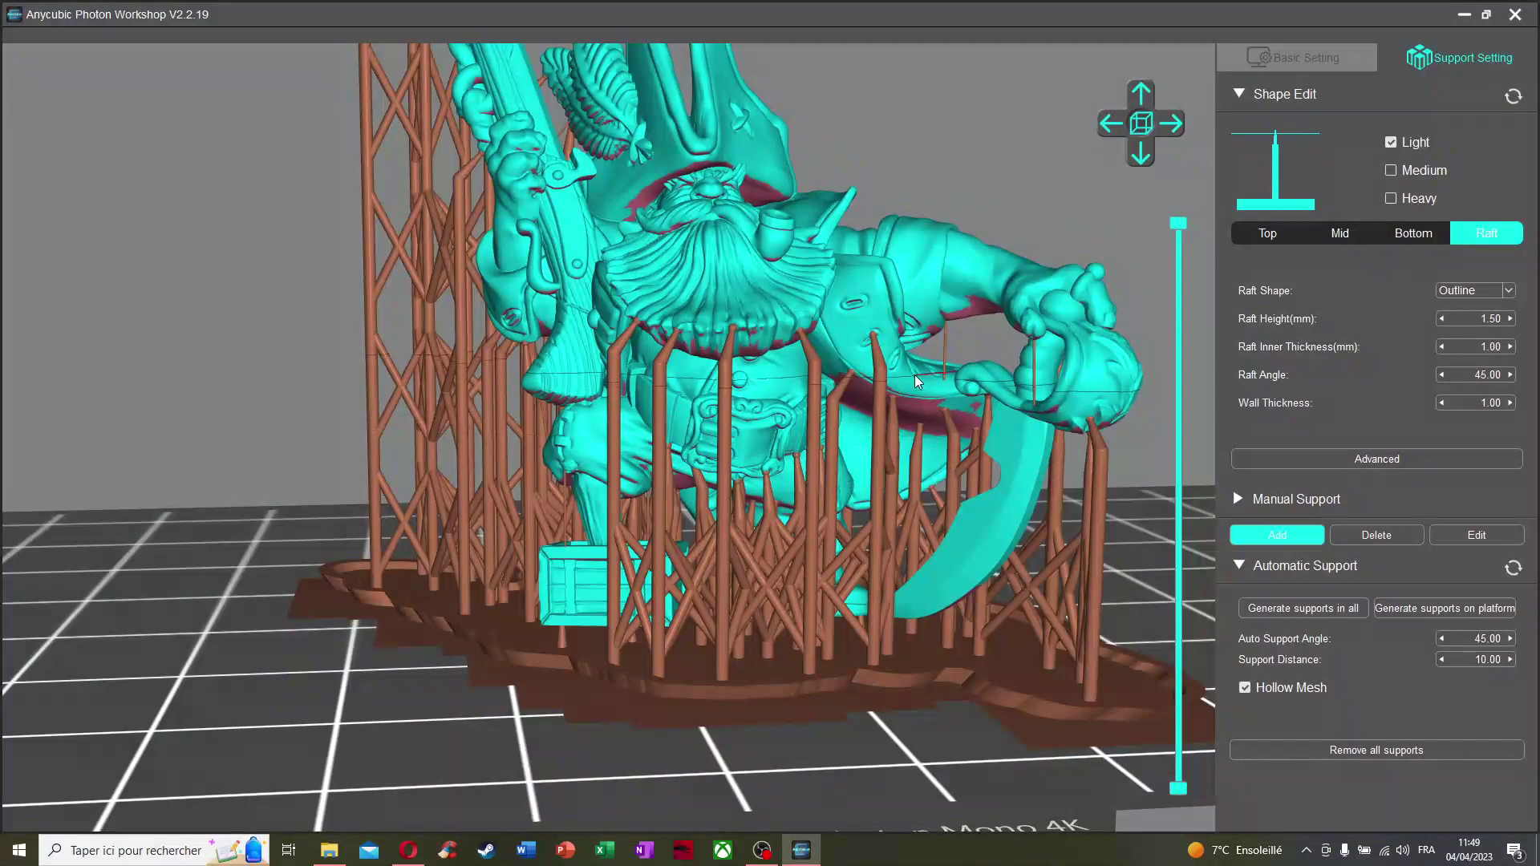
{"action": "right_click_drag", "start_coordinate": [873, 325], "coordinate": [876, 305]}
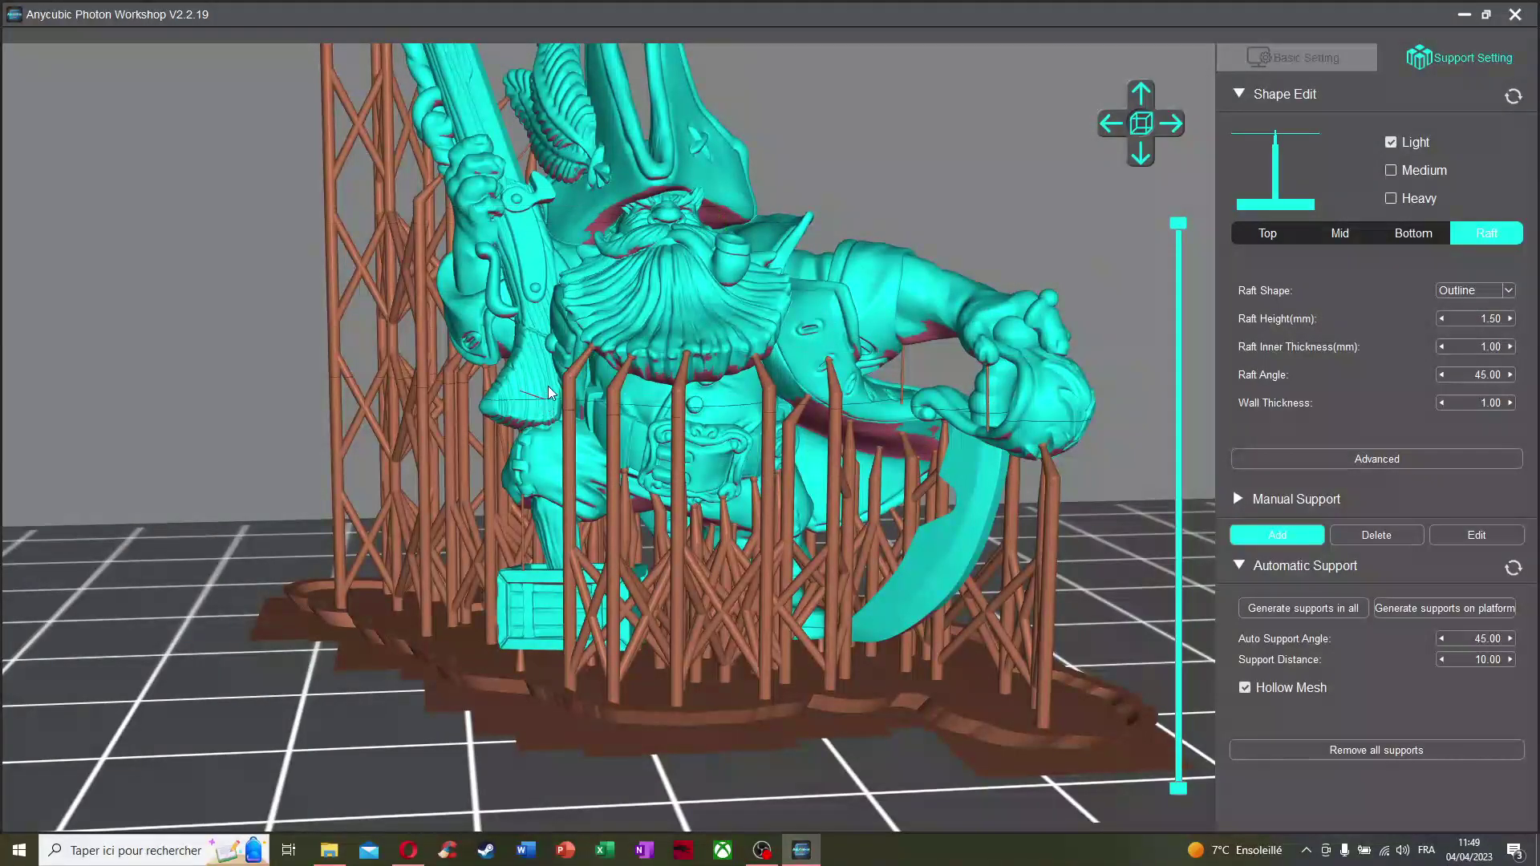
Add a Light support under the curled end of the musket's trigger guard beside the raised hand
{"action": "right_click_drag", "start_coordinate": [608, 225], "coordinate": [783, 285]}
{"action": "right_click_drag", "start_coordinate": [1000, 309], "coordinate": [989, 294]}
{"action": "scroll", "coordinate": [988, 294], "scroll_direction": "up", "scroll_amount": 2}
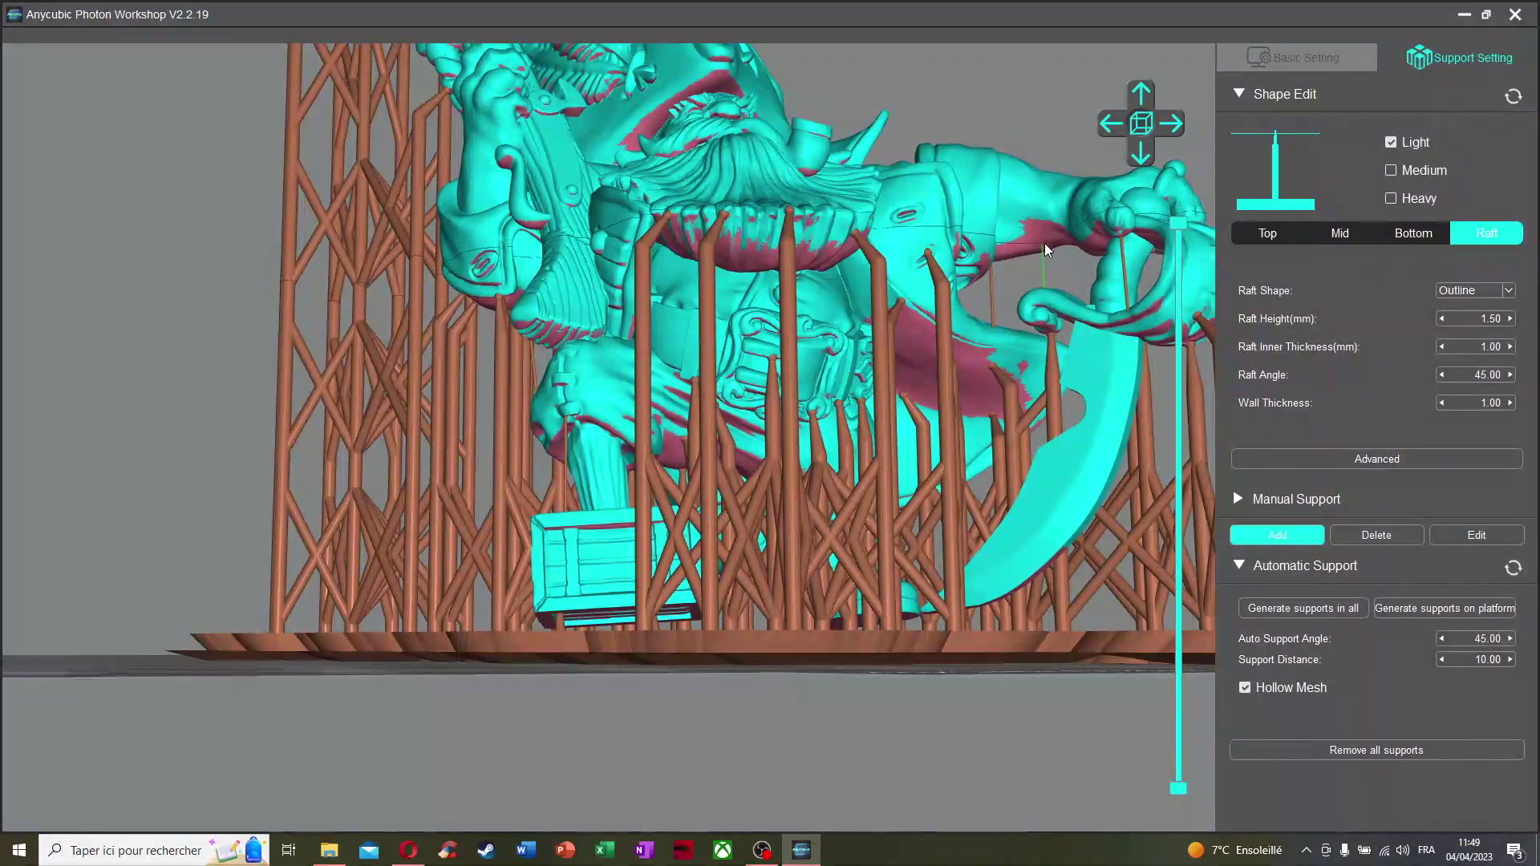
{"action": "right_click_drag", "start_coordinate": [1048, 236], "coordinate": [498, 292]}
{"action": "right_click_drag", "start_coordinate": [375, 284], "coordinate": [717, 412]}
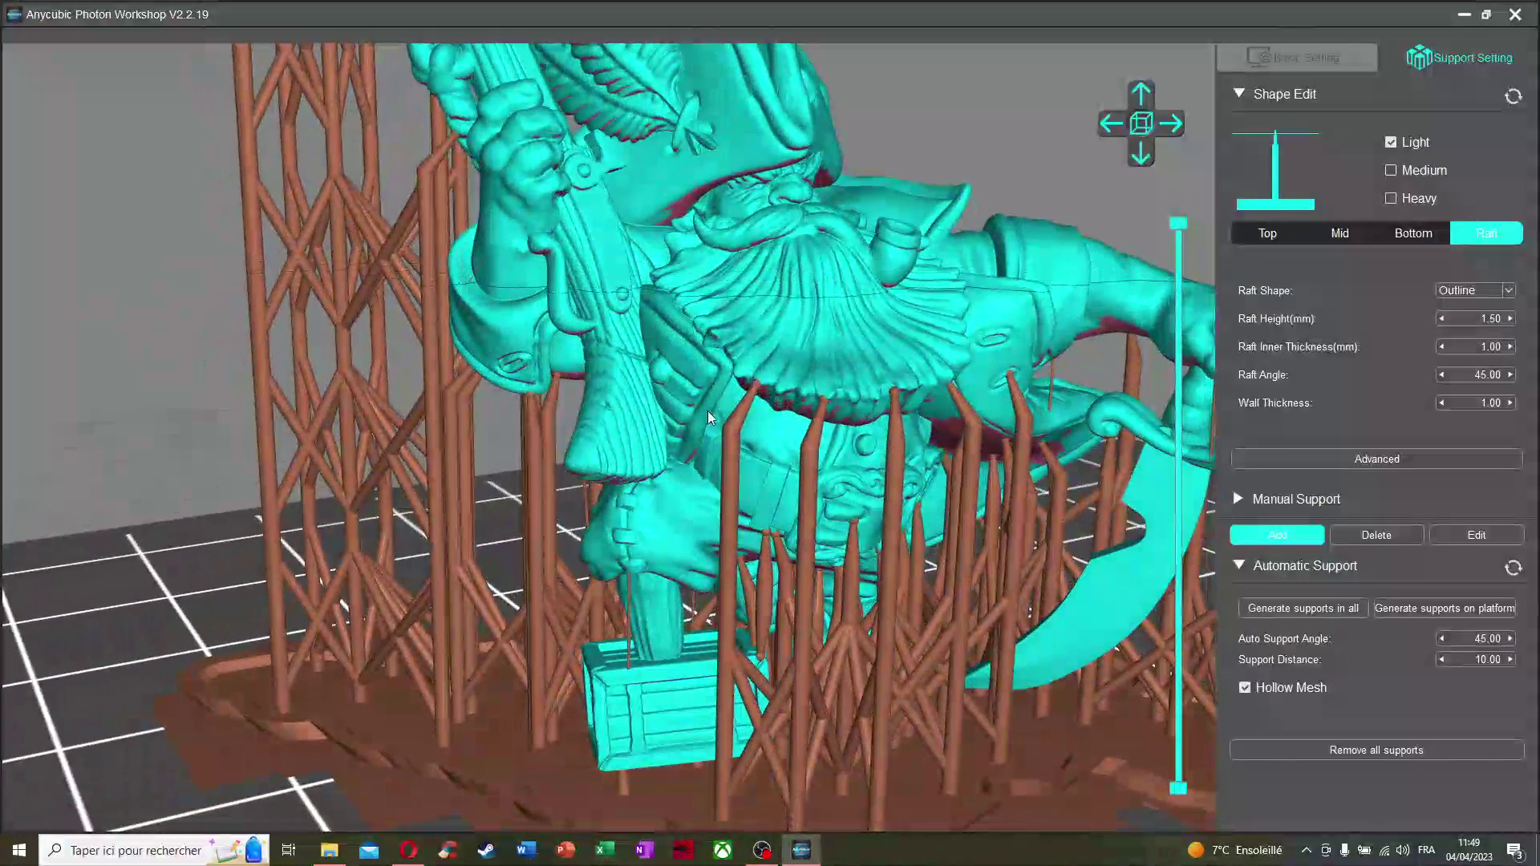
{"action": "right_click_drag", "start_coordinate": [570, 253], "coordinate": [571, 241]}
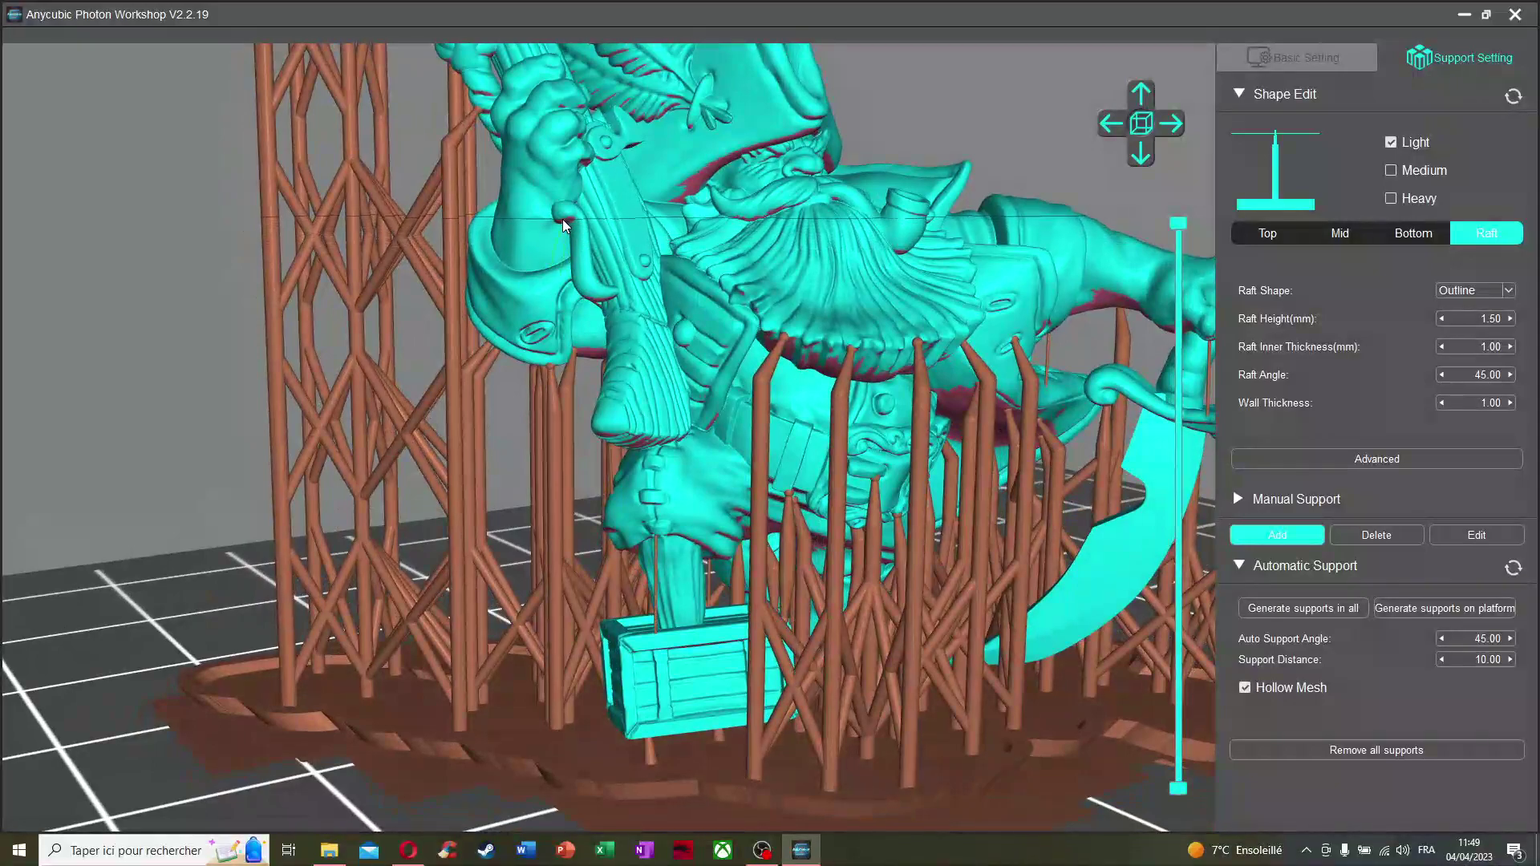
{"action": "left_click", "coordinate": [561, 219]}
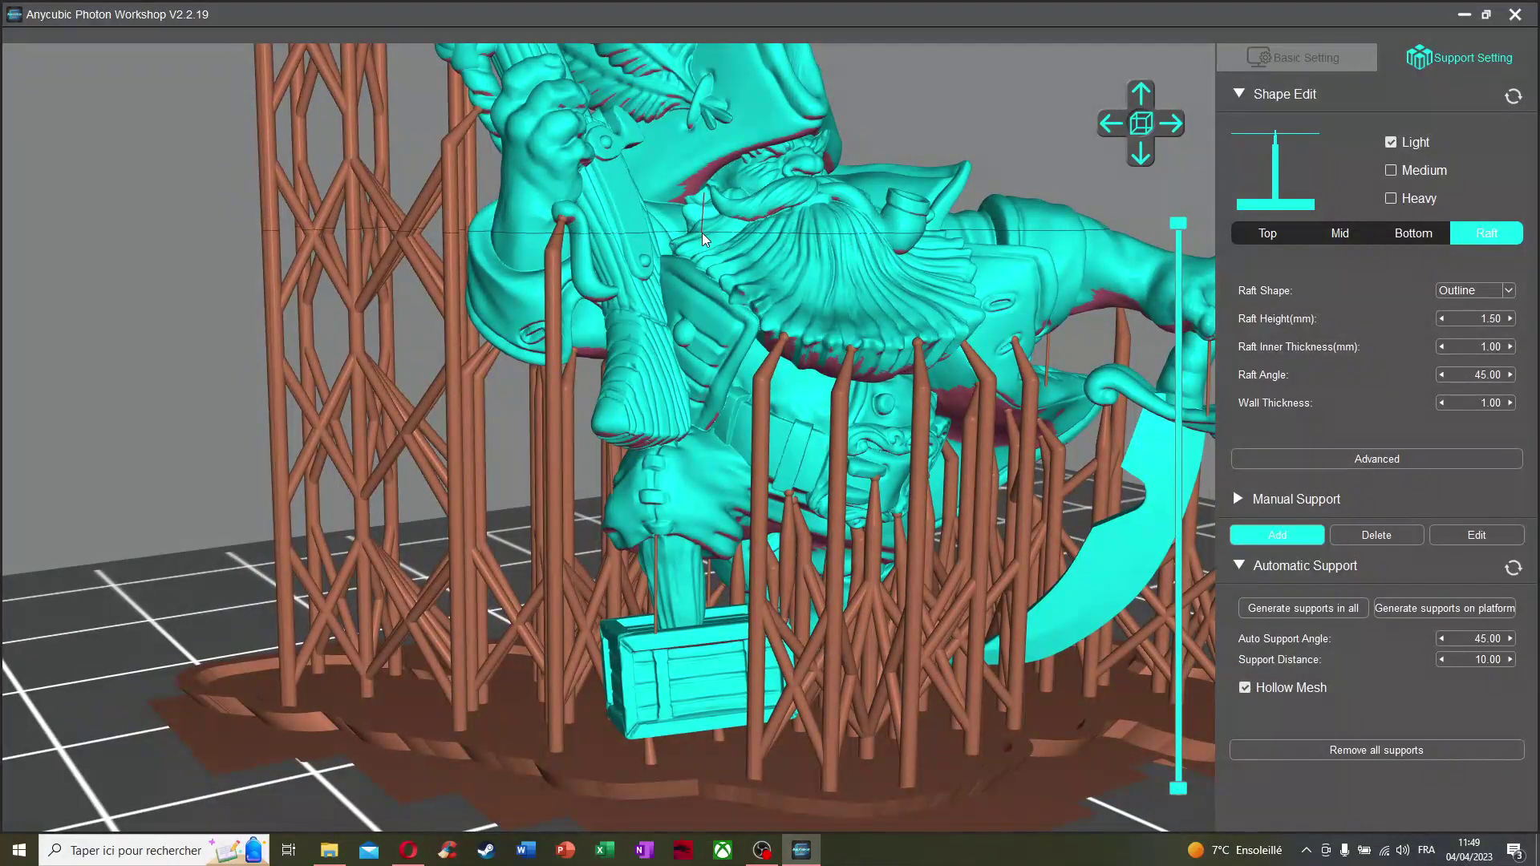
Inspect the hat brim, face and beard from several angles for overhangs that still need supports
{"action": "scroll", "coordinate": [701, 233], "scroll_direction": "down", "scroll_amount": 5}
{"action": "middle_click_drag", "start_coordinate": [764, 198], "coordinate": [726, 200]}
{"action": "mouse_move", "coordinate": [728, 223]}
{"action": "right_mouse_down"}
{"action": "mouse_move", "coordinate": [730, 187]}
{"action": "mouse_move", "coordinate": [735, 212]}
{"action": "right_mouse_up"}
{"action": "middle_click_drag", "start_coordinate": [743, 226], "coordinate": [683, 344]}
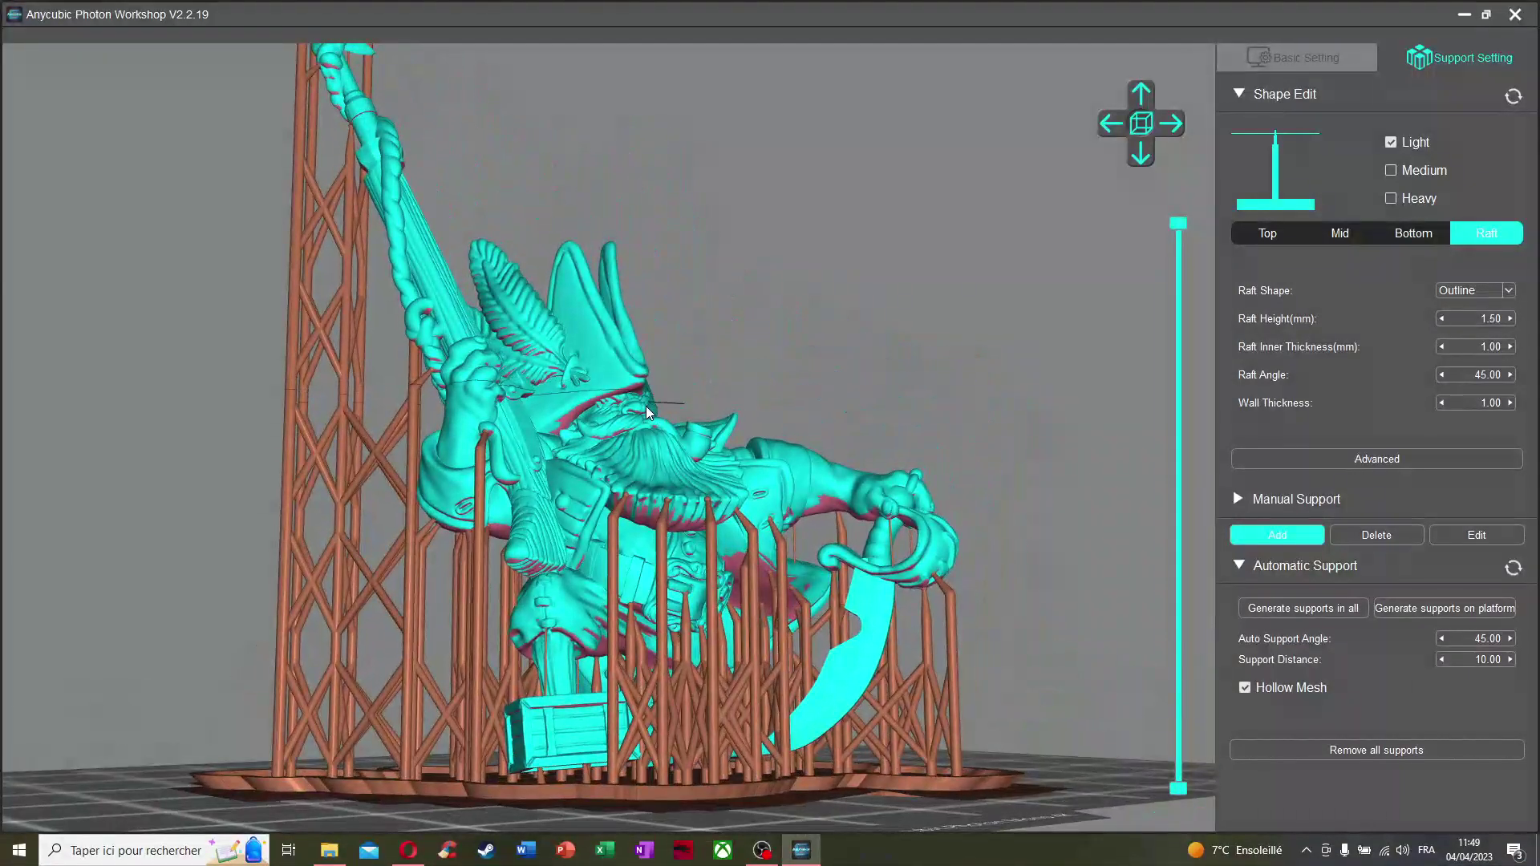
{"action": "scroll", "coordinate": [646, 408], "scroll_direction": "up", "scroll_amount": 3}
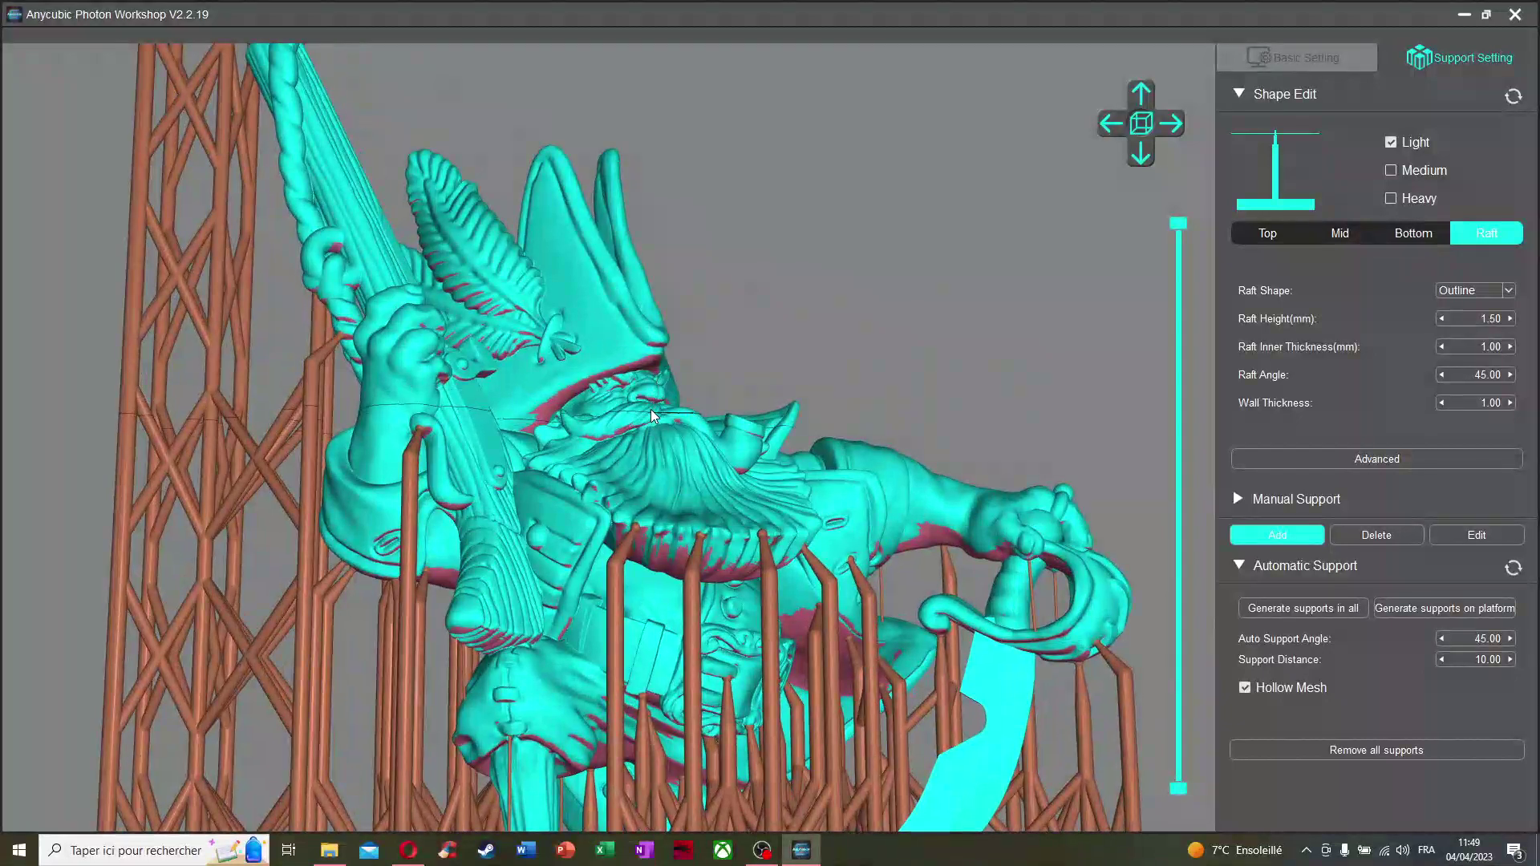
{"action": "right_click_drag", "start_coordinate": [652, 409], "coordinate": [608, 387]}
{"action": "scroll", "coordinate": [608, 387], "scroll_direction": "up", "scroll_amount": 4}
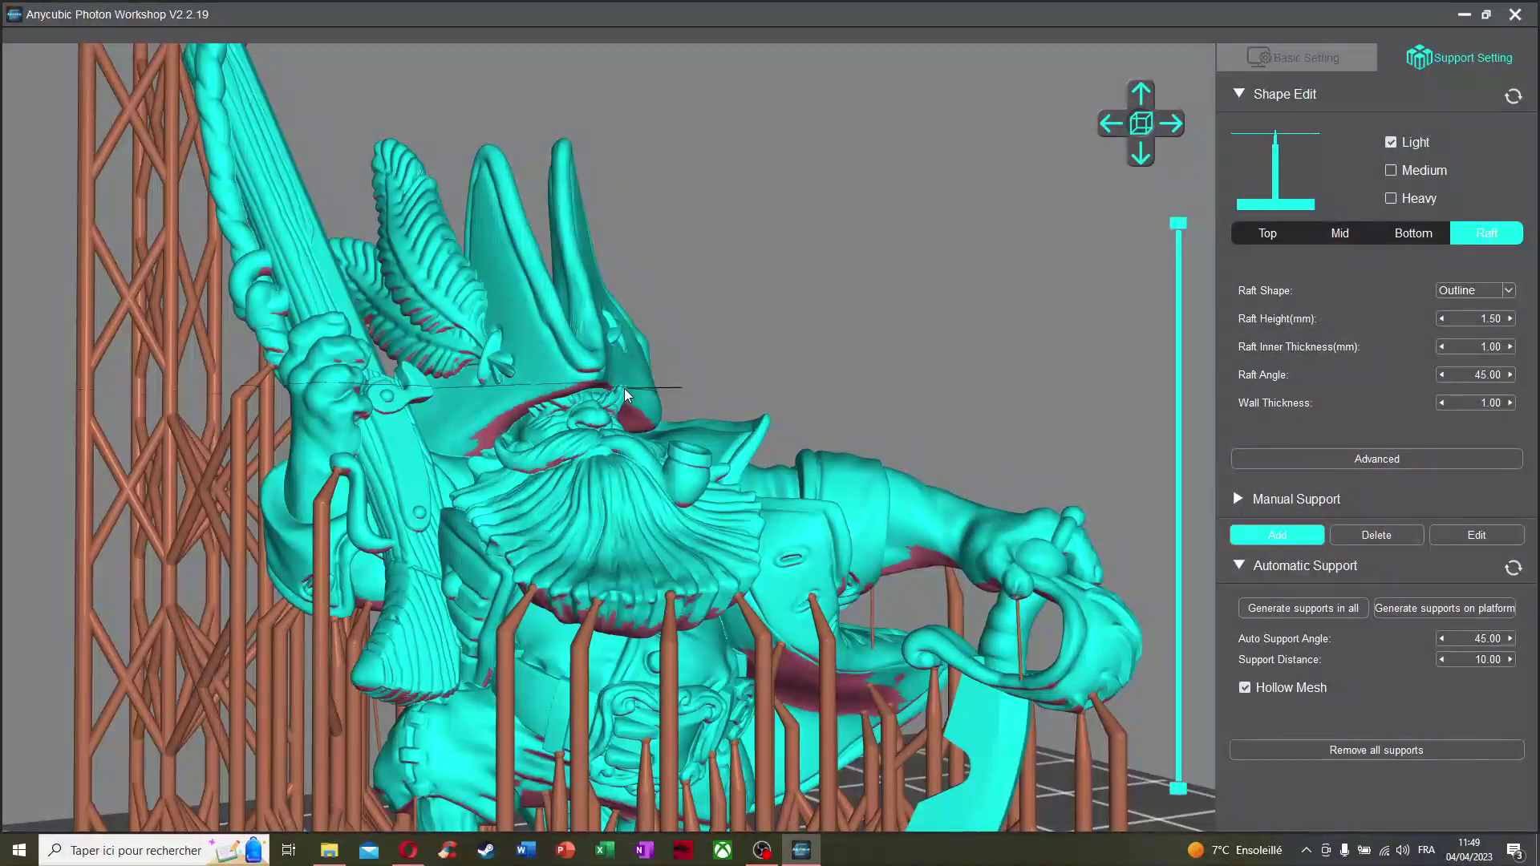
{"action": "right_click_drag", "start_coordinate": [624, 389], "coordinate": [624, 379]}
Lower the layer view to 17 mm to expose the cutlass hand guard's underside and add a Light support there
{"action": "right_click_drag", "start_coordinate": [629, 453], "coordinate": [798, 394]}
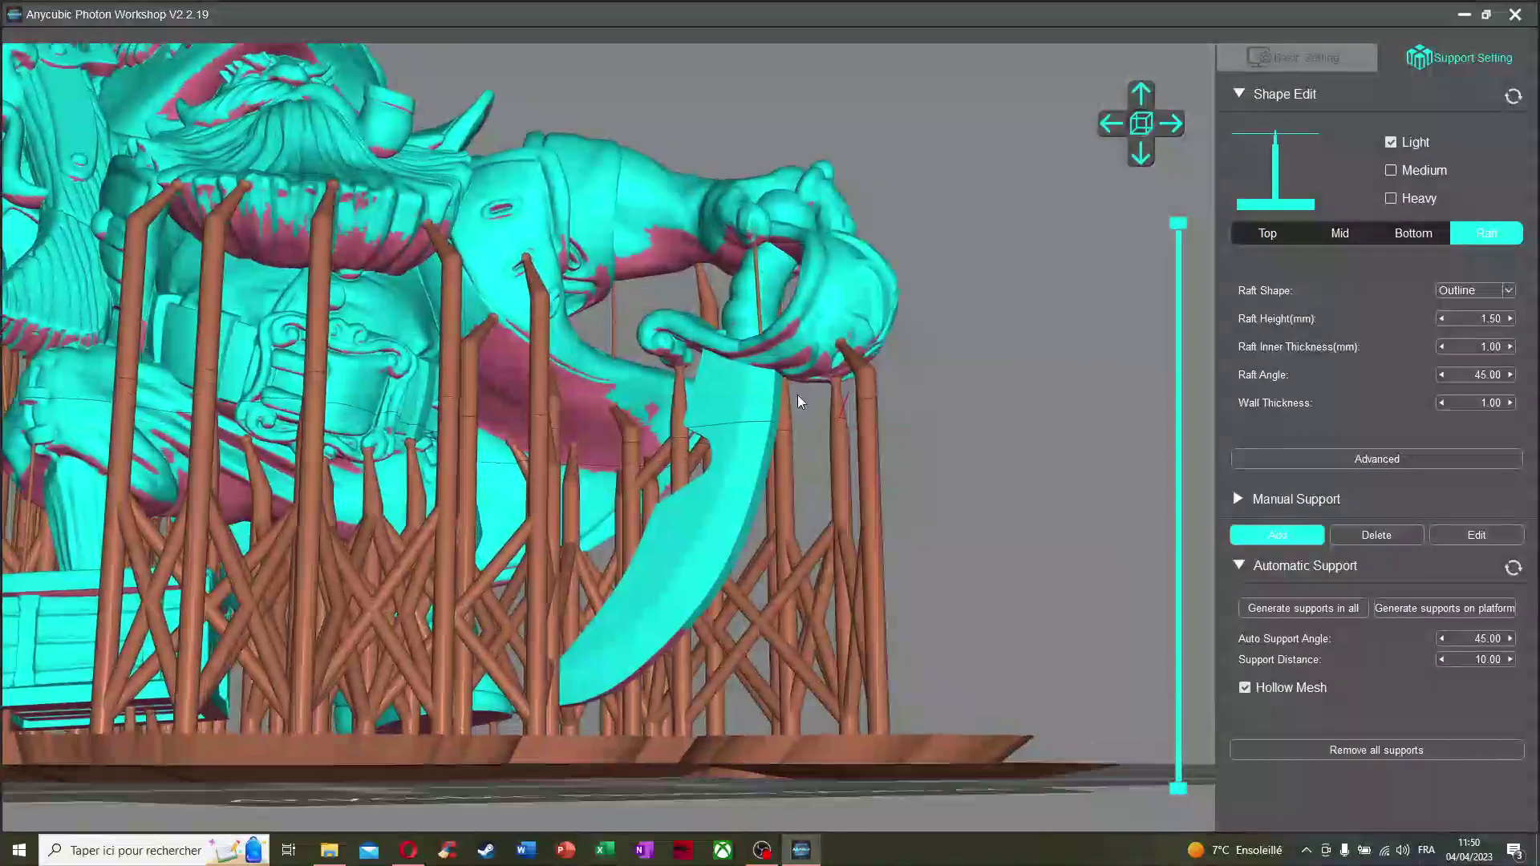
{"action": "left_click_drag", "start_coordinate": [1178, 226], "coordinate": [1216, 649]}
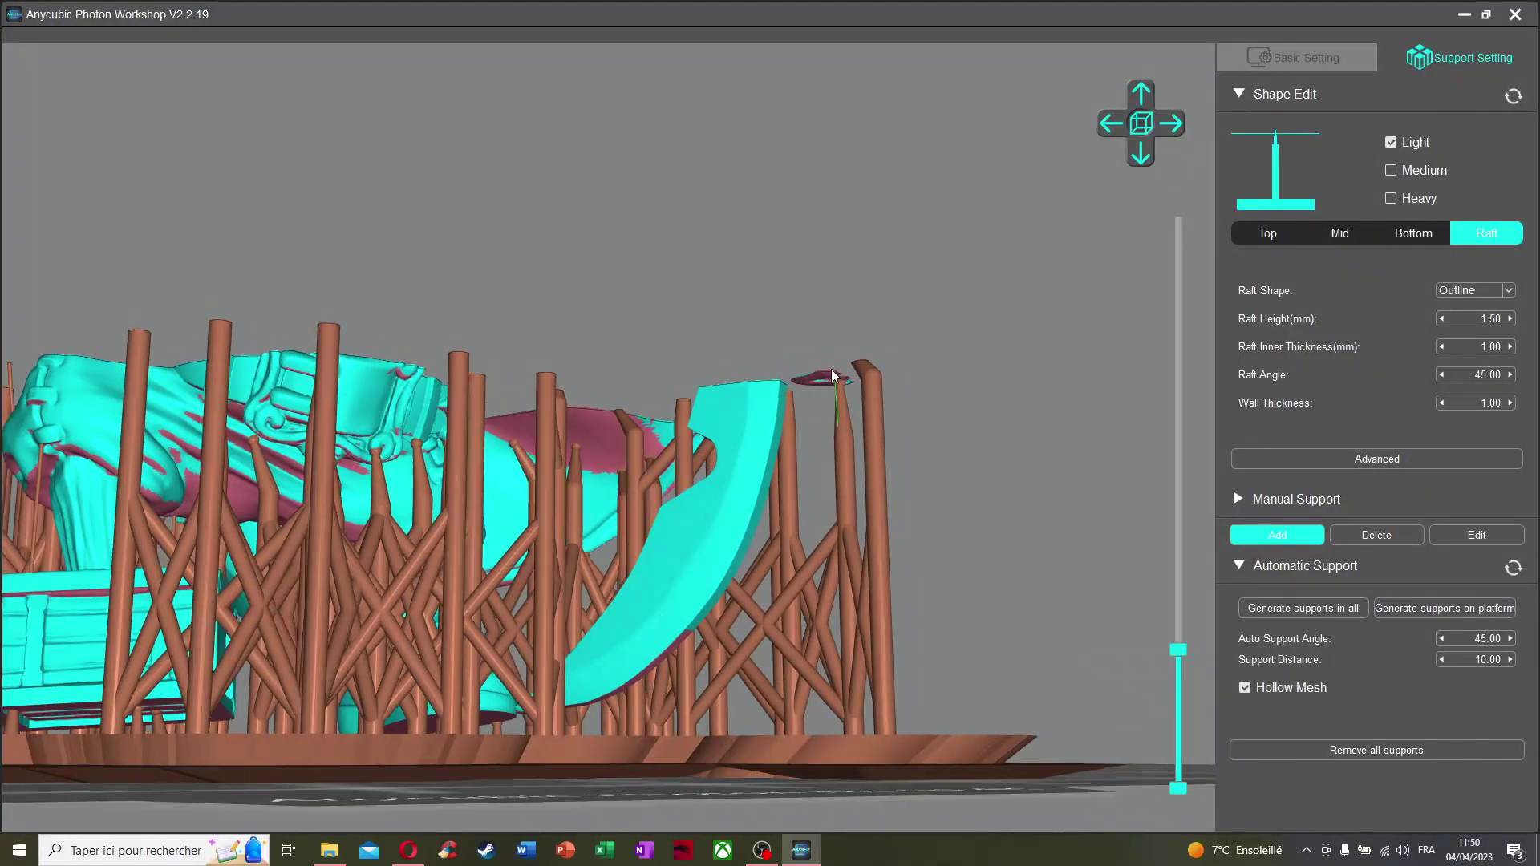
{"action": "scroll", "coordinate": [861, 401], "scroll_direction": "up", "scroll_amount": 5}
{"action": "scroll", "coordinate": [985, 398], "scroll_direction": "up", "scroll_amount": 1}
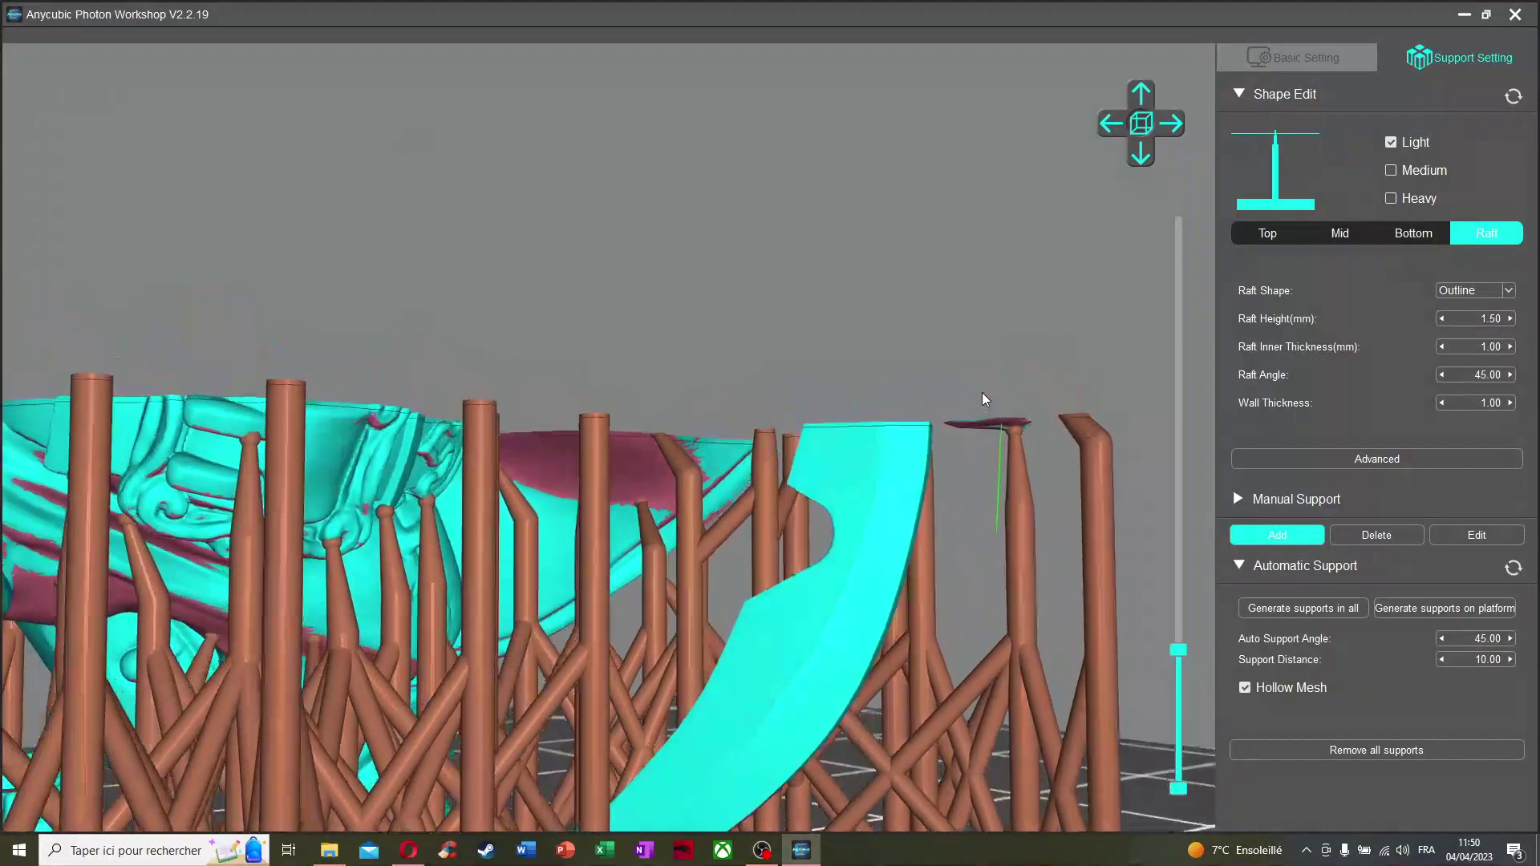
{"action": "left_click", "coordinate": [1010, 425]}
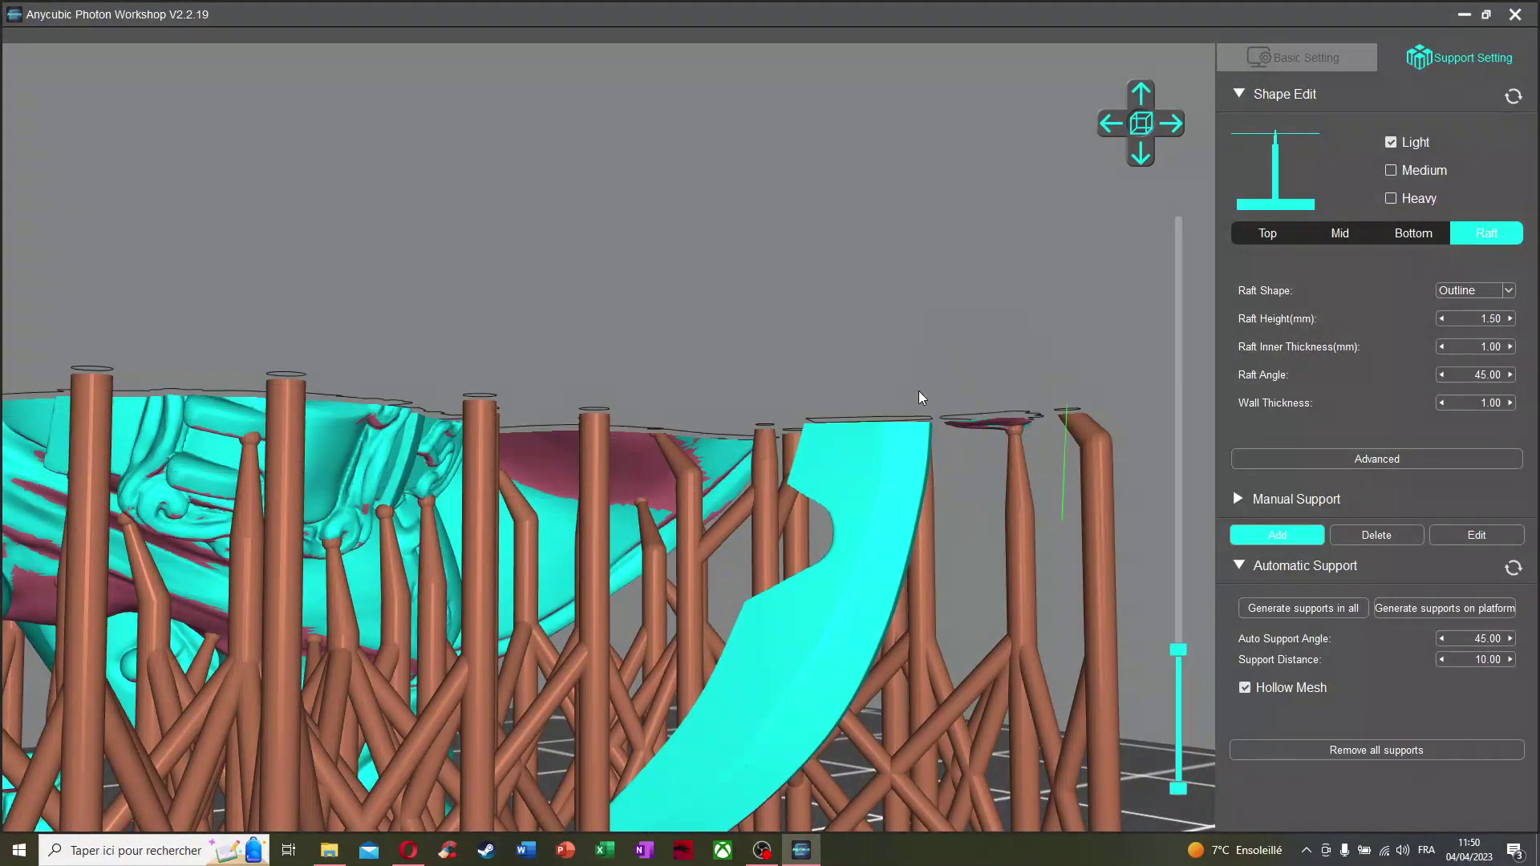
{"action": "left_click_drag", "start_coordinate": [1178, 650], "coordinate": [1174, 637]}
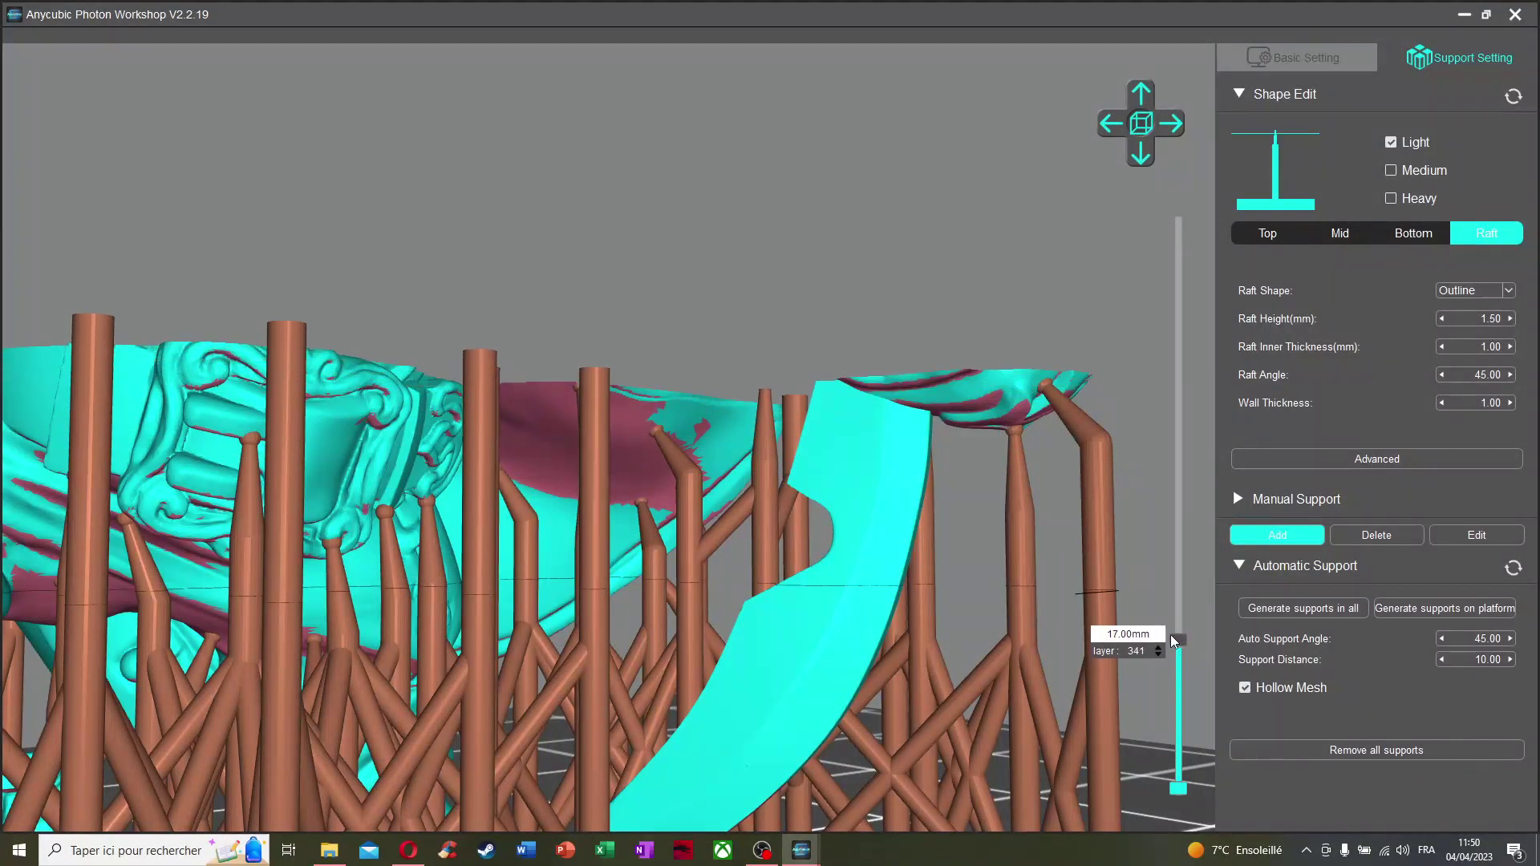
{"action": "left_click", "coordinate": [968, 412]}
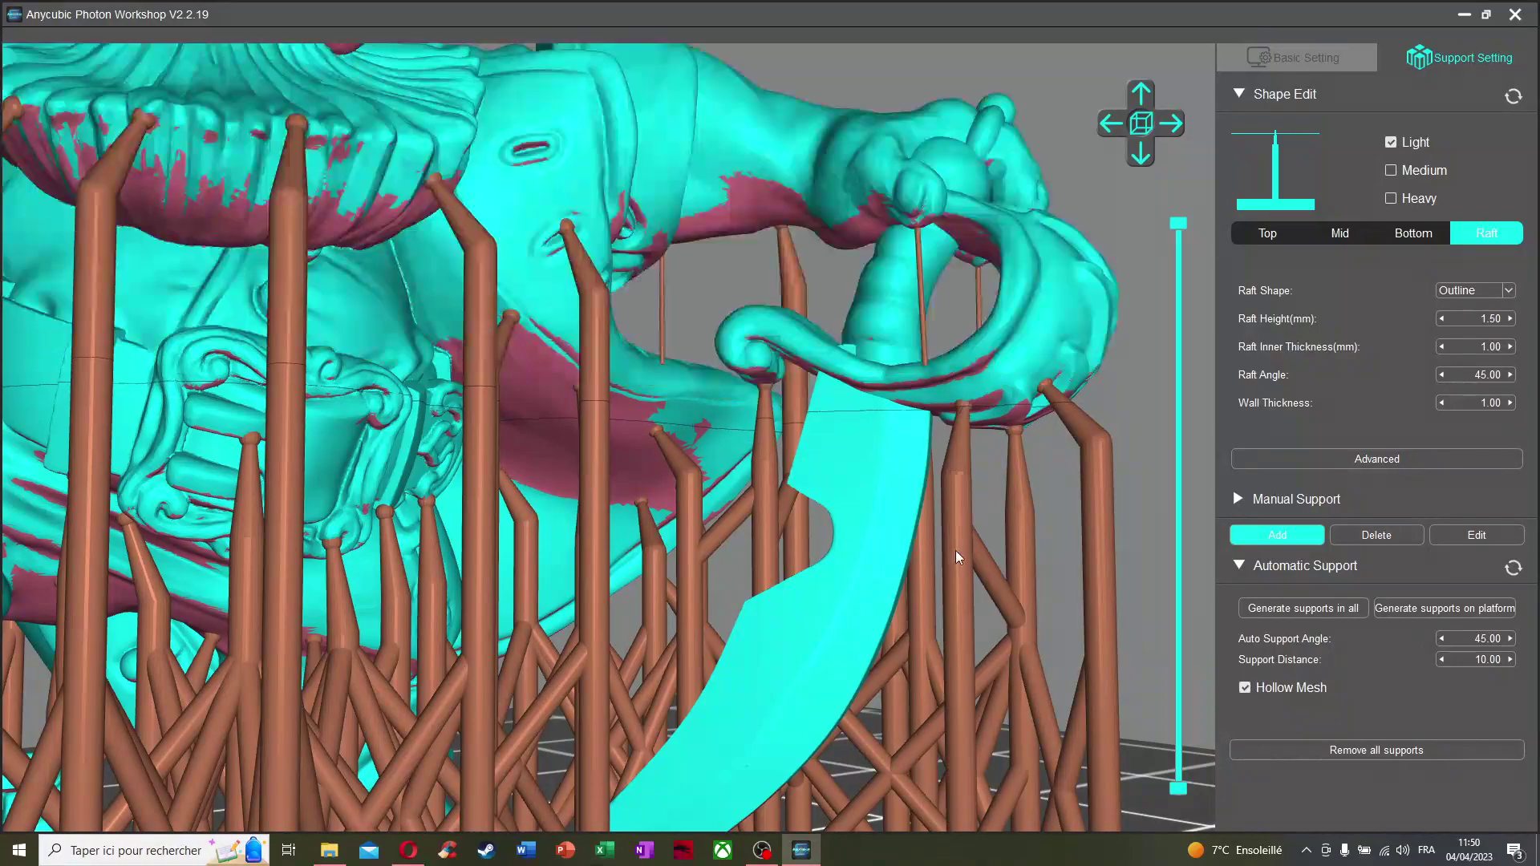
Examine the outstretched arm, moustache, pipe and beard up close for unsupported areas
{"action": "mouse_move", "coordinate": [968, 468]}
{"action": "right_mouse_down"}
{"action": "mouse_move", "coordinate": [957, 442]}
{"action": "mouse_move", "coordinate": [947, 459]}
{"action": "right_mouse_up"}
{"action": "right_click_drag", "start_coordinate": [781, 255], "coordinate": [780, 249]}
{"action": "scroll", "coordinate": [780, 248], "scroll_direction": "down", "scroll_amount": 5}
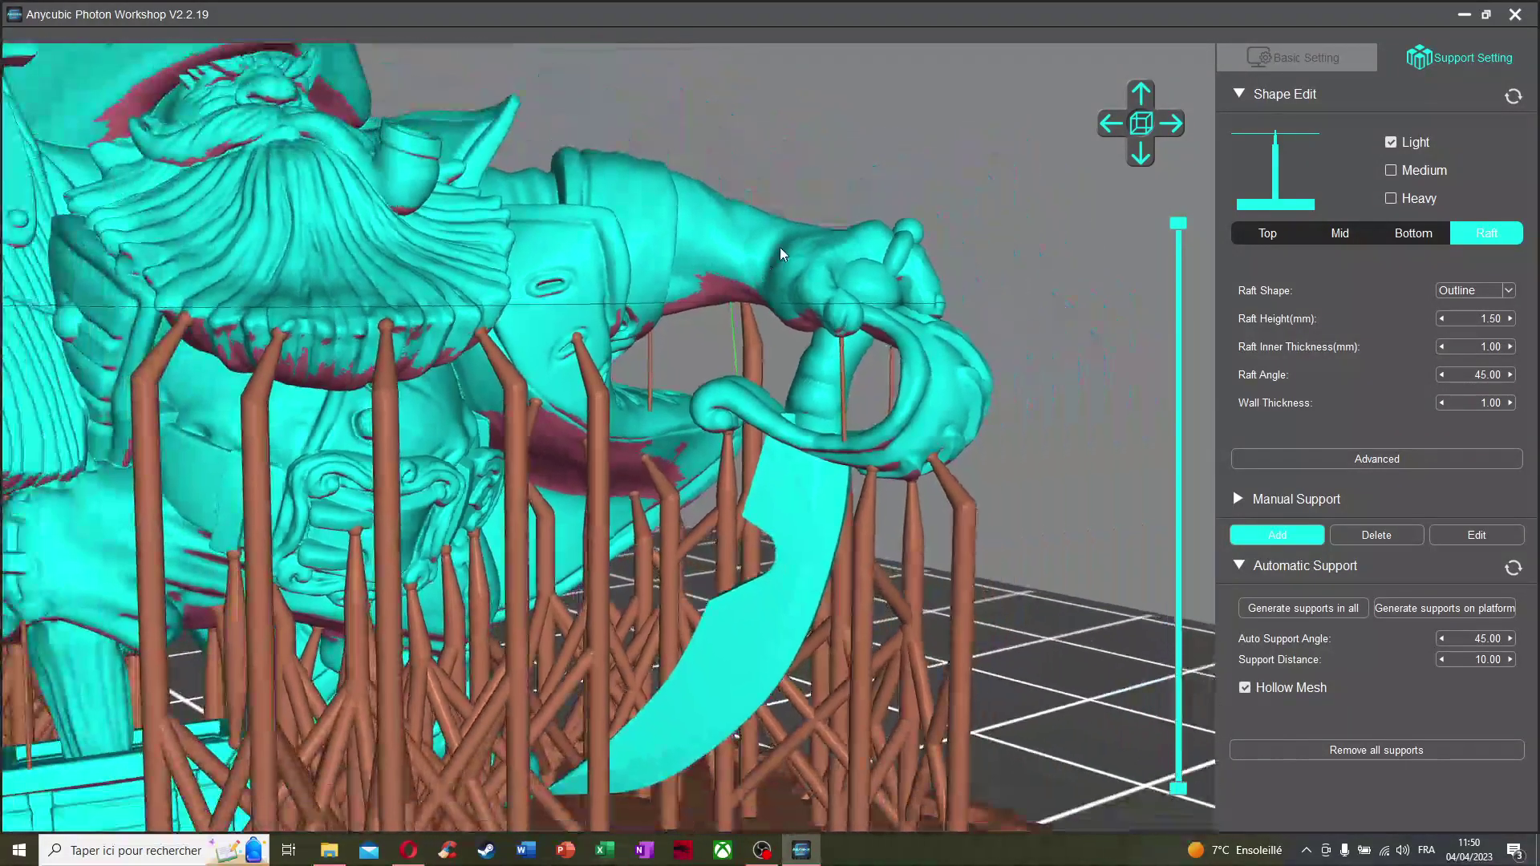
{"action": "right_click_drag", "start_coordinate": [459, 189], "coordinate": [533, 231]}
{"action": "scroll", "coordinate": [576, 228], "scroll_direction": "up", "scroll_amount": 4}
{"action": "right_click_drag", "start_coordinate": [706, 269], "coordinate": [678, 288]}
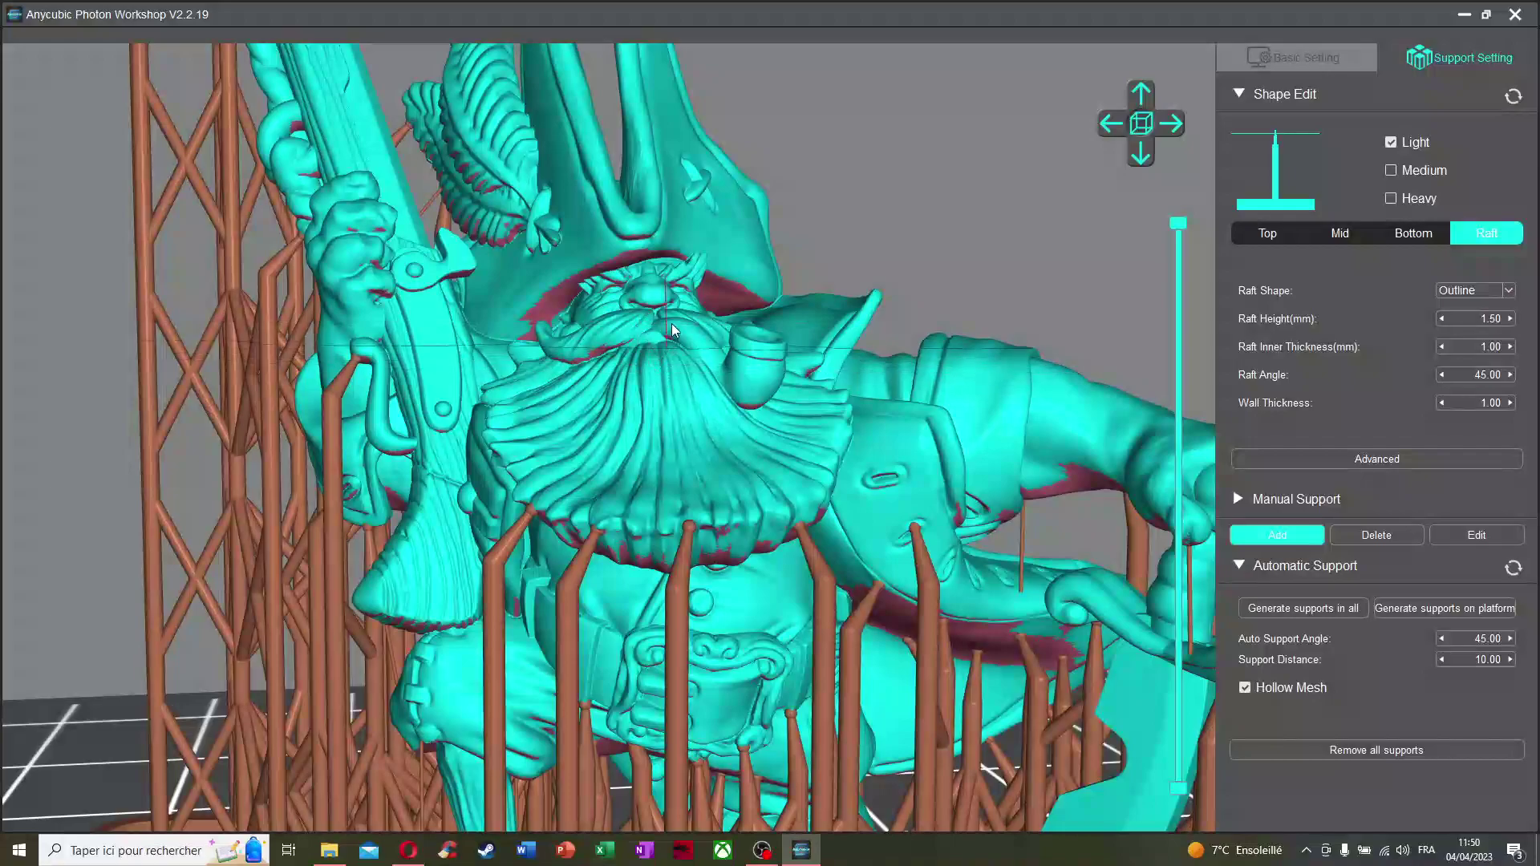
{"action": "scroll", "coordinate": [673, 324], "scroll_direction": "up", "scroll_amount": 3}
{"action": "scroll", "coordinate": [843, 313], "scroll_direction": "up", "scroll_amount": 5}
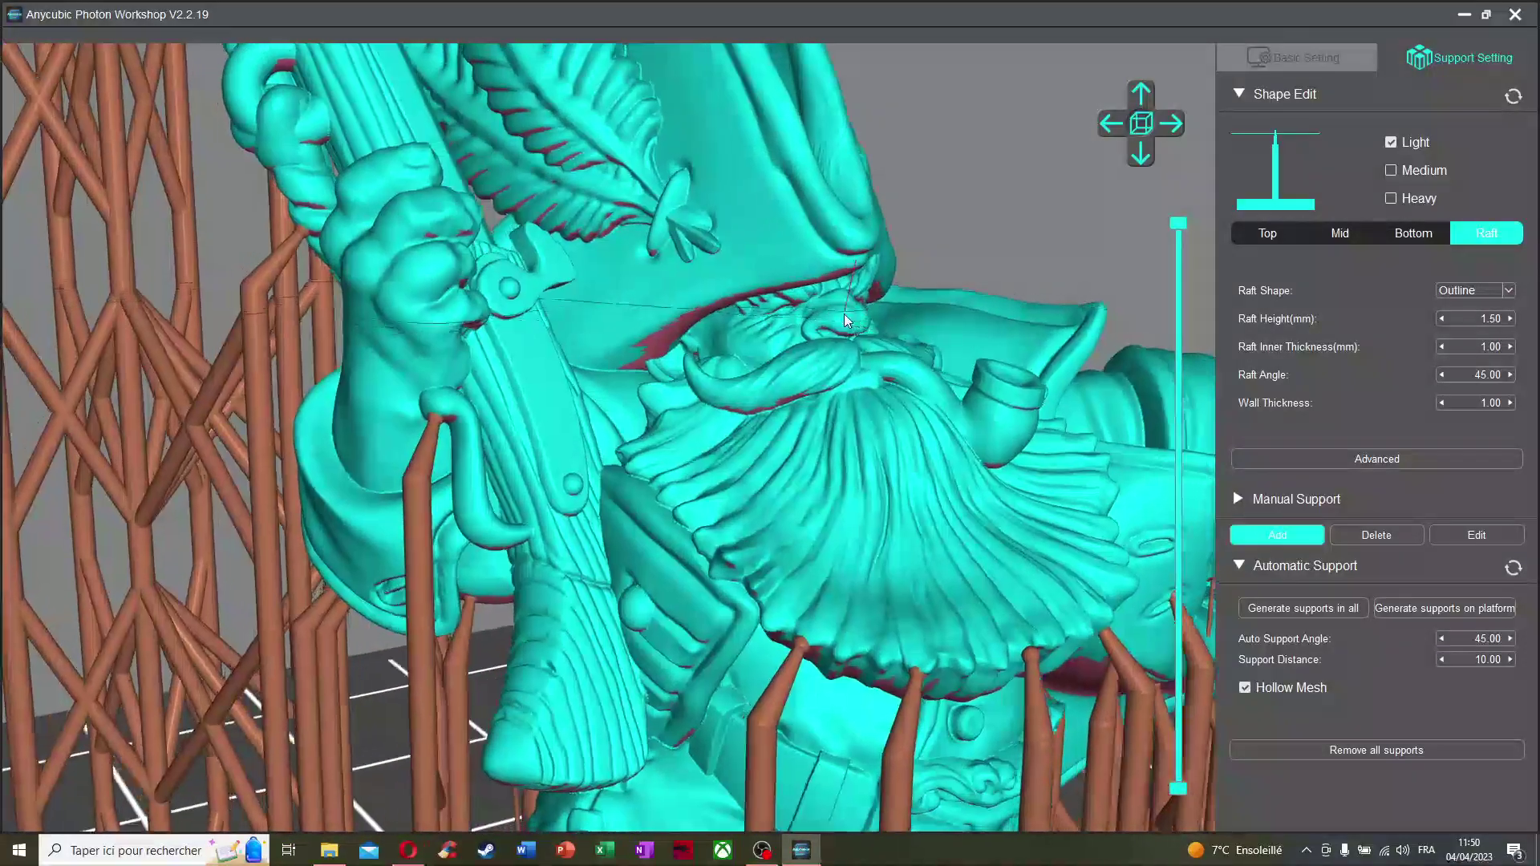
{"action": "scroll", "coordinate": [969, 348], "scroll_direction": "up", "scroll_amount": 1}
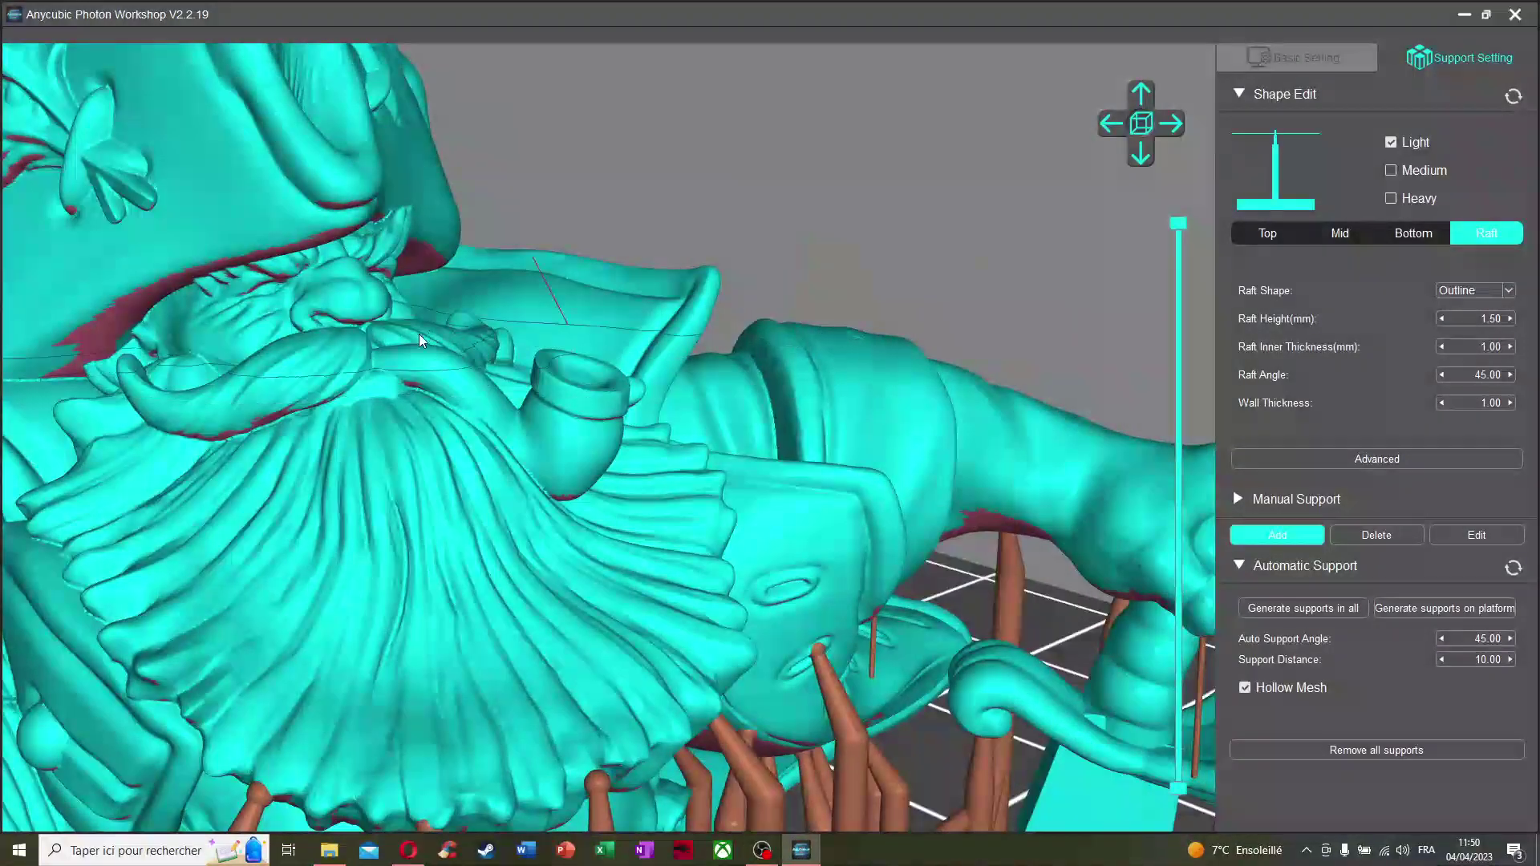
{"action": "right_click_drag", "start_coordinate": [347, 309], "coordinate": [1059, 507]}
Cut the layer view down to 29 mm and examine how the face, moustache and coat collar build up there
{"action": "mouse_move", "coordinate": [1173, 782]}
{"action": "left_mouse_down"}
{"action": "mouse_move", "coordinate": [1159, 778]}
{"action": "mouse_move", "coordinate": [1138, 481]}
{"action": "mouse_move", "coordinate": [1169, 799]}
{"action": "left_mouse_up"}
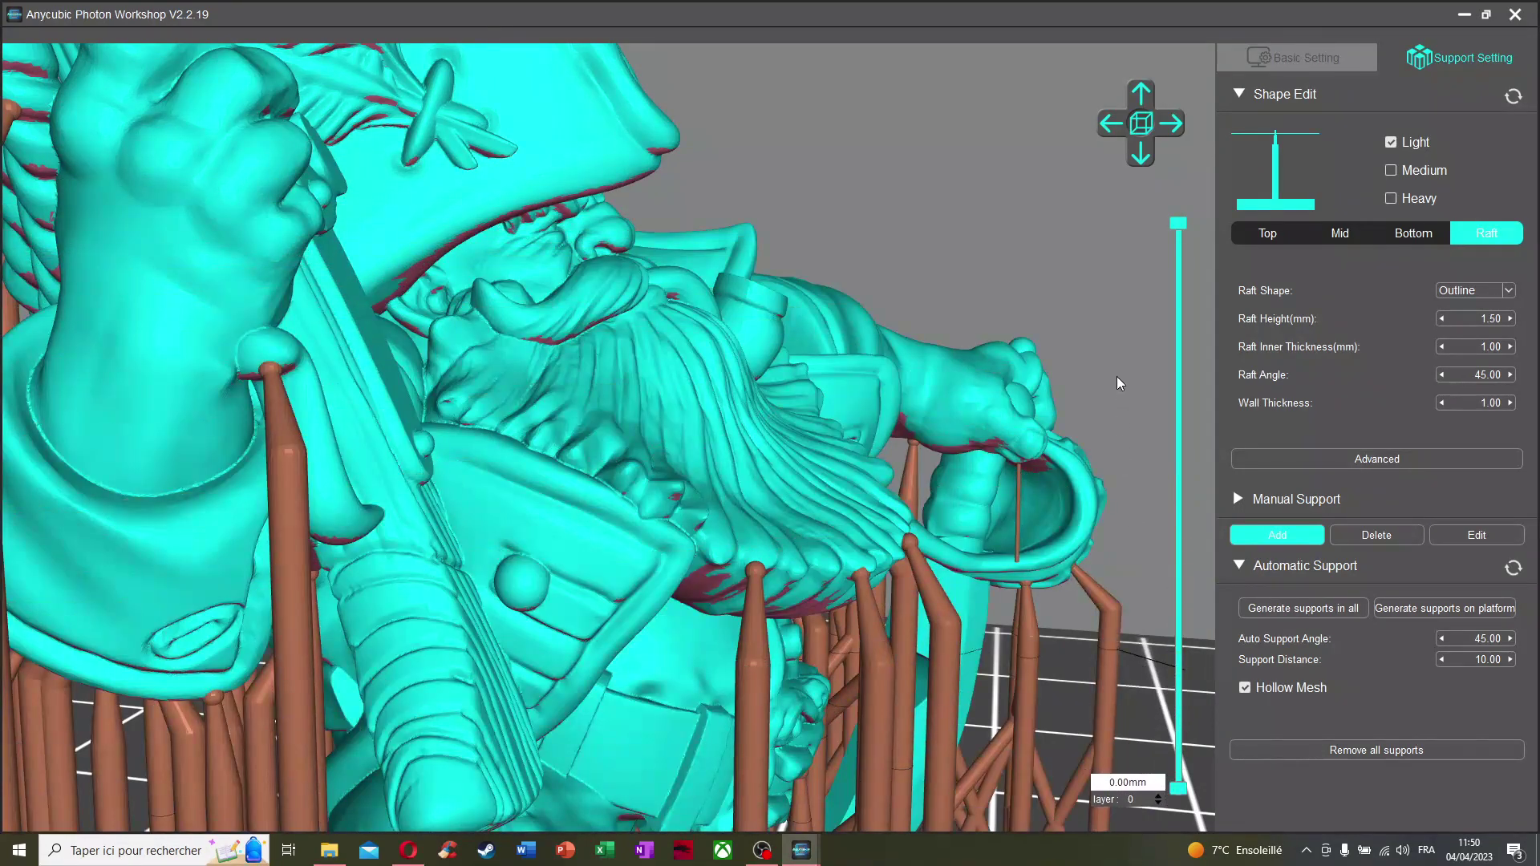
{"action": "left_click_drag", "start_coordinate": [1179, 225], "coordinate": [1161, 540]}
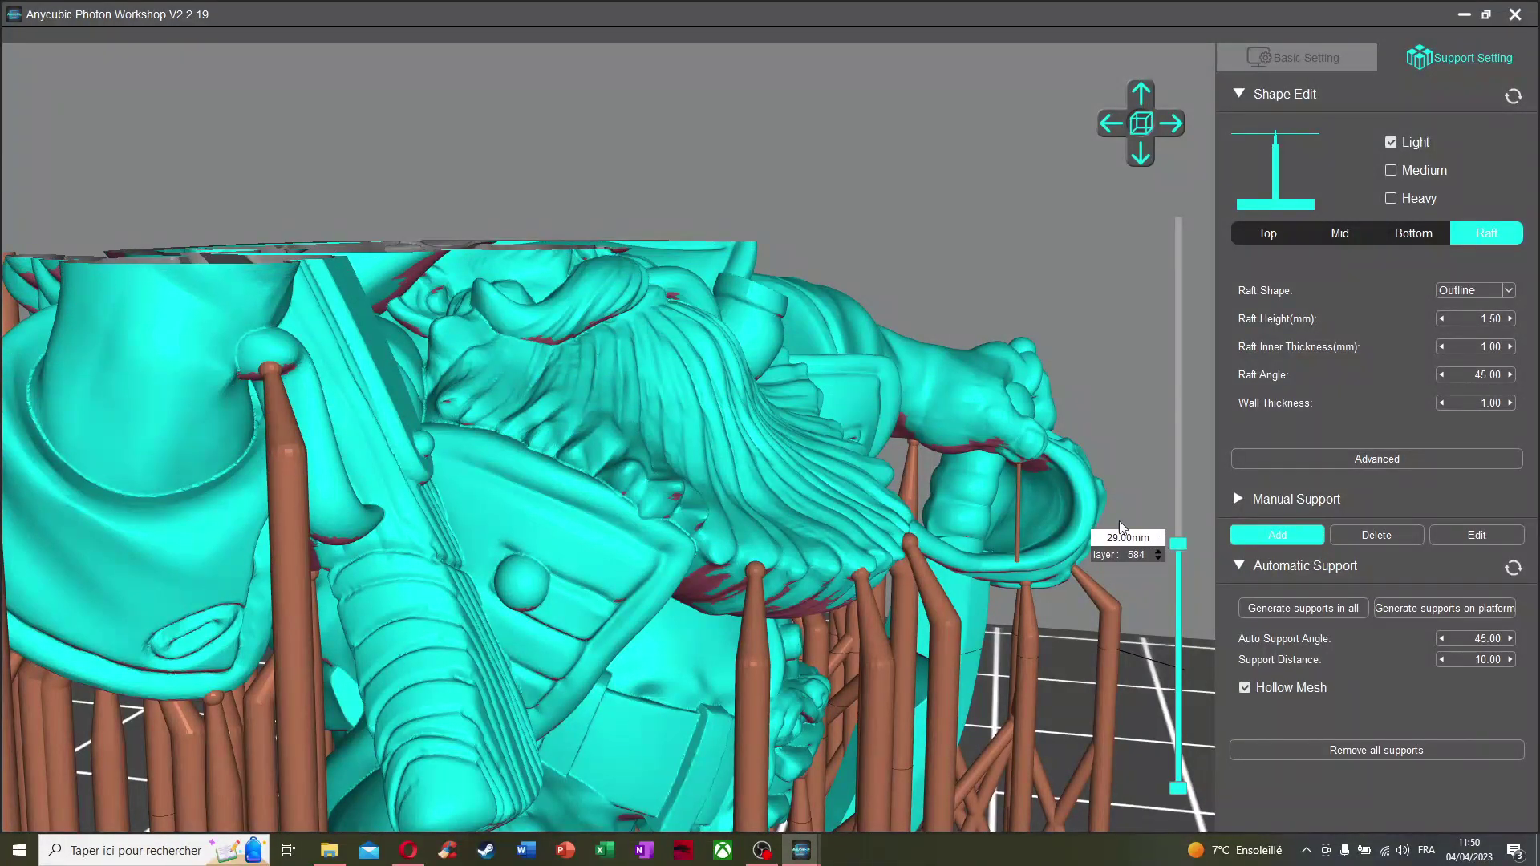
{"action": "scroll", "coordinate": [740, 267], "scroll_direction": "up", "scroll_amount": 2}
{"action": "left_click_drag", "start_coordinate": [740, 272], "coordinate": [588, 457]}
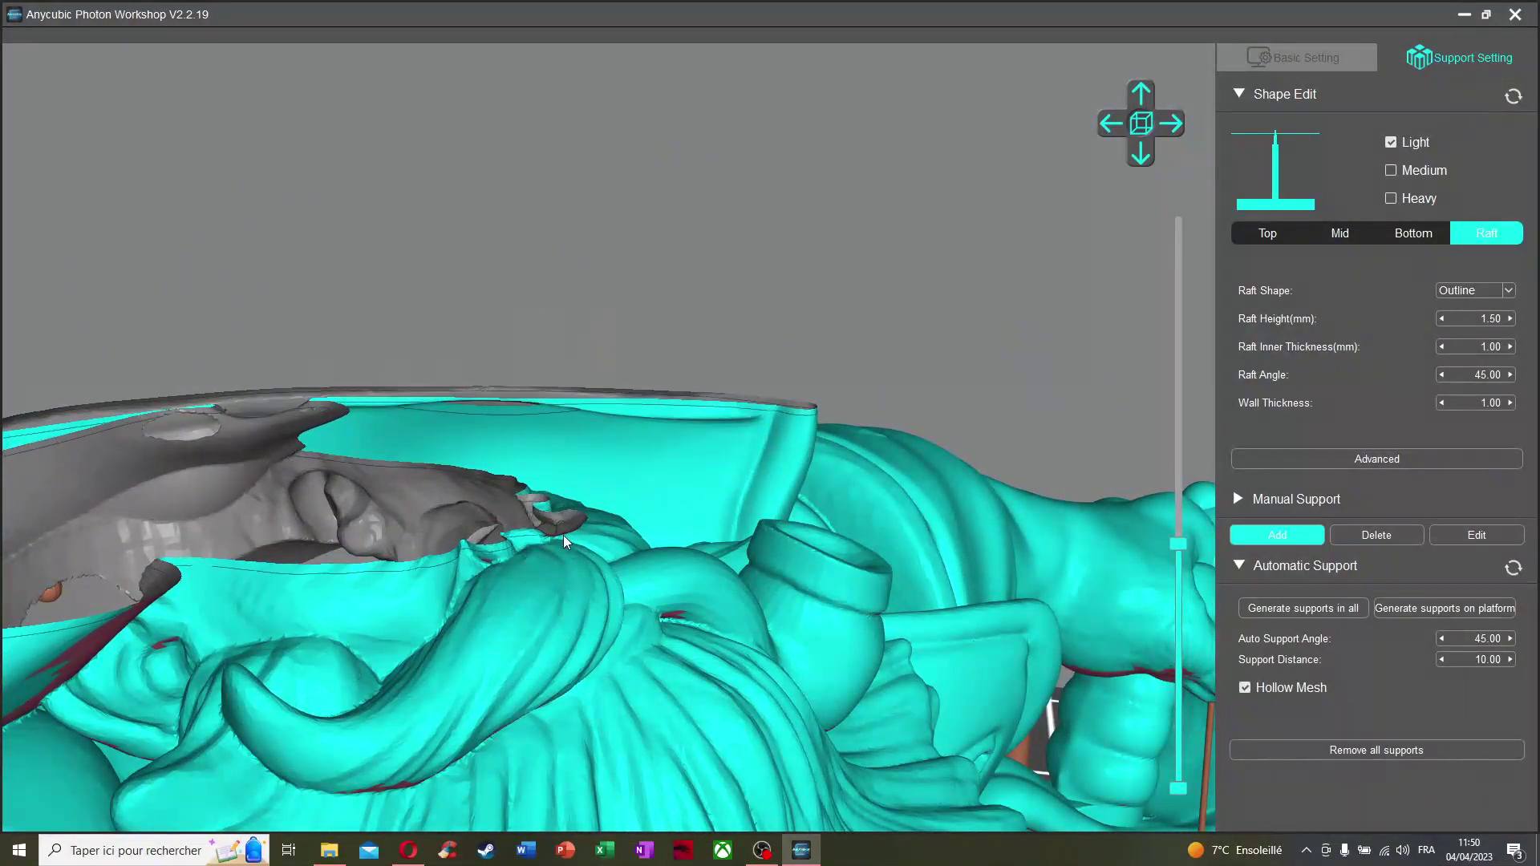
{"action": "right_click_drag", "start_coordinate": [554, 504], "coordinate": [555, 509]}
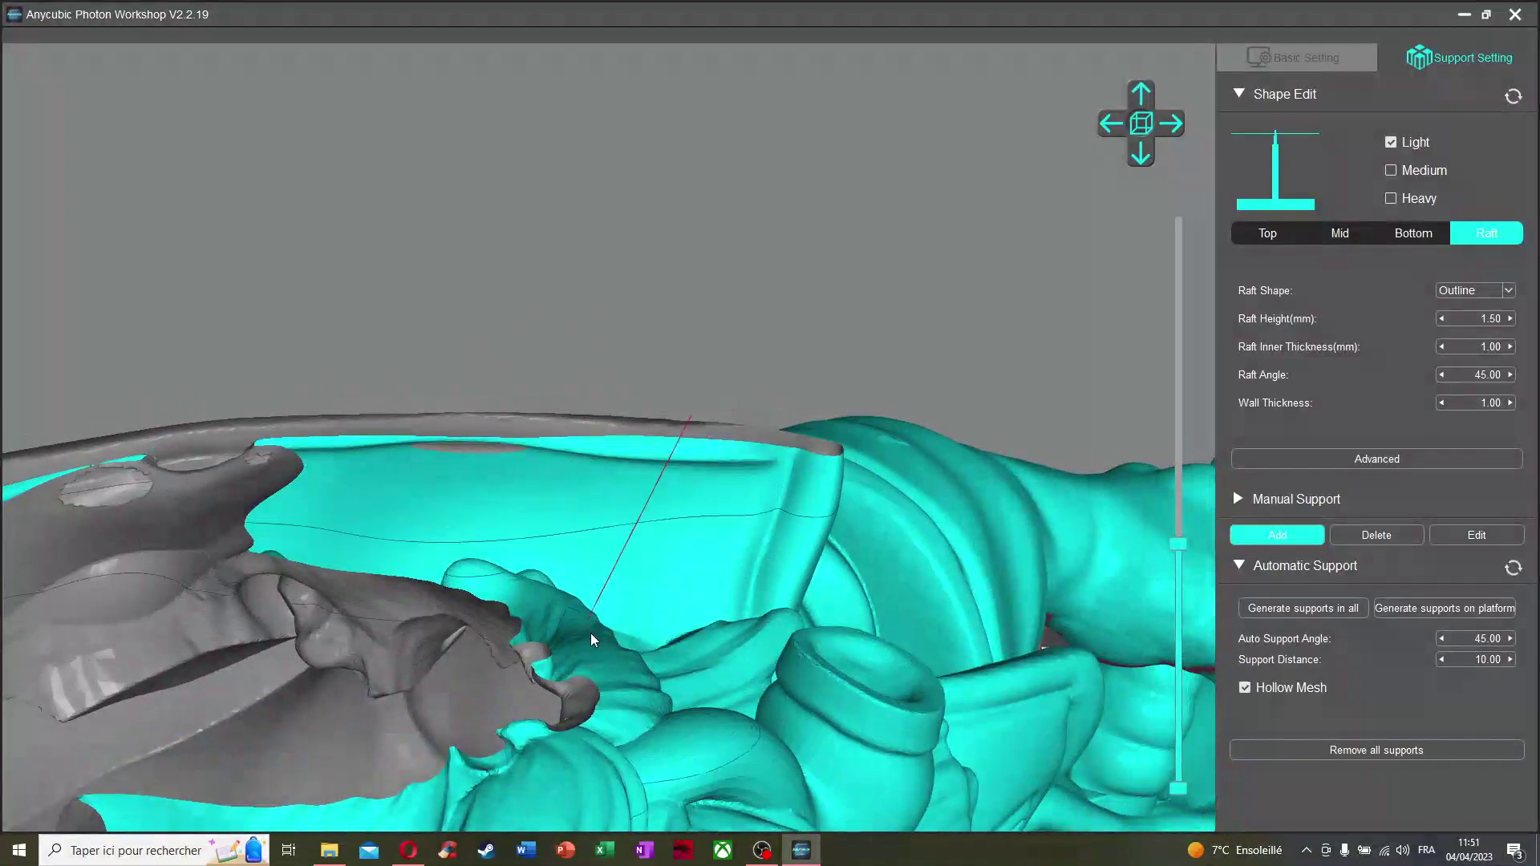
{"action": "right_click_drag", "start_coordinate": [591, 633], "coordinate": [590, 628]}
{"action": "mouse_move", "coordinate": [1178, 782]}
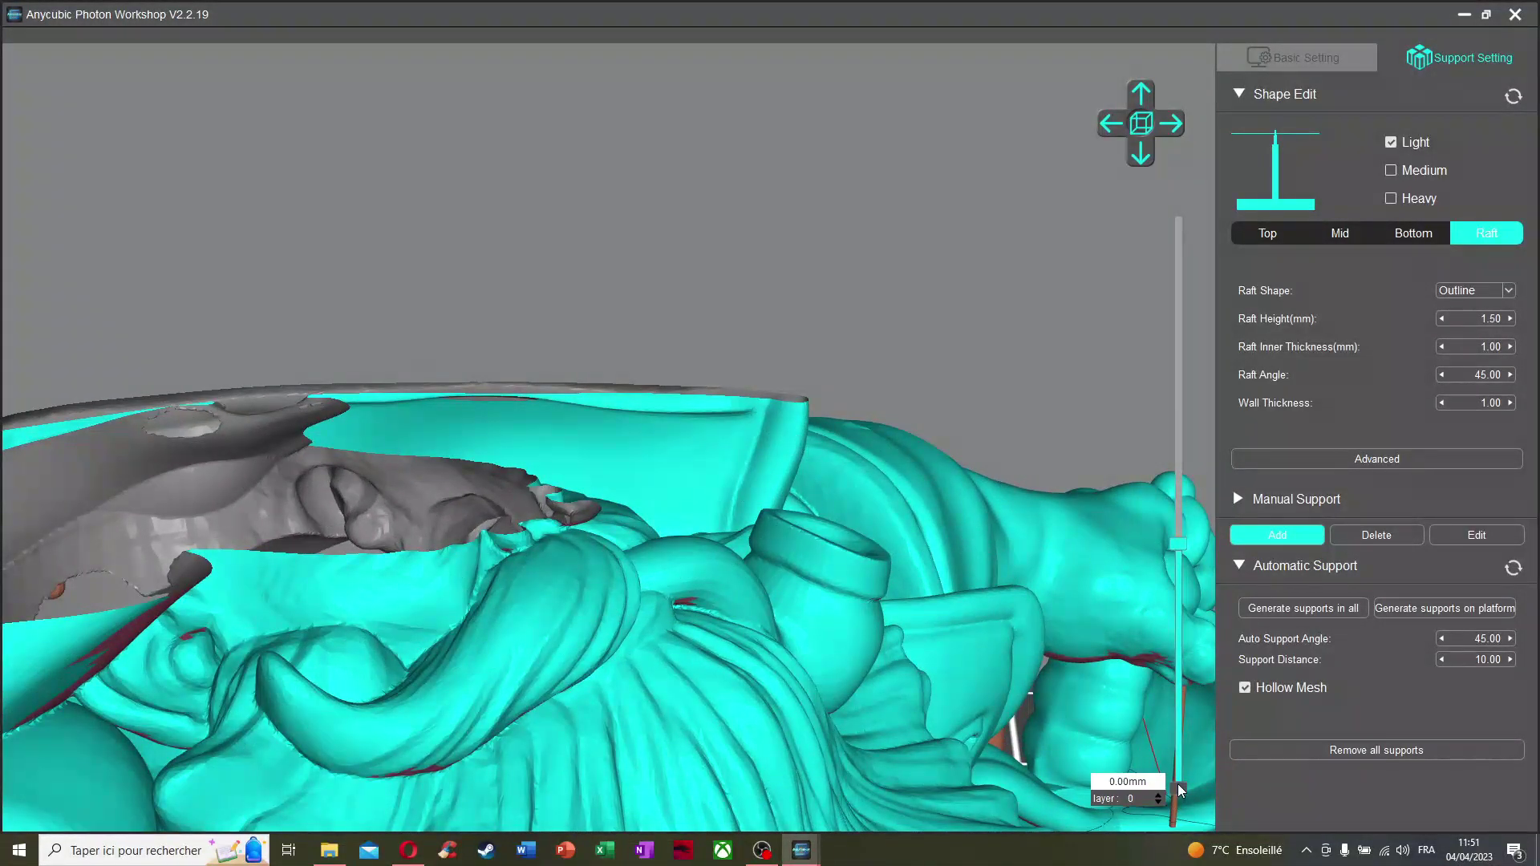
{"action": "left_click_drag", "start_coordinate": [1179, 780], "coordinate": [1179, 790]}
{"action": "right_click_drag", "start_coordinate": [935, 544], "coordinate": [1110, 522]}
{"action": "left_click_drag", "start_coordinate": [1179, 544], "coordinate": [1178, 349]}
{"action": "right_click_drag", "start_coordinate": [1022, 306], "coordinate": [844, 210]}
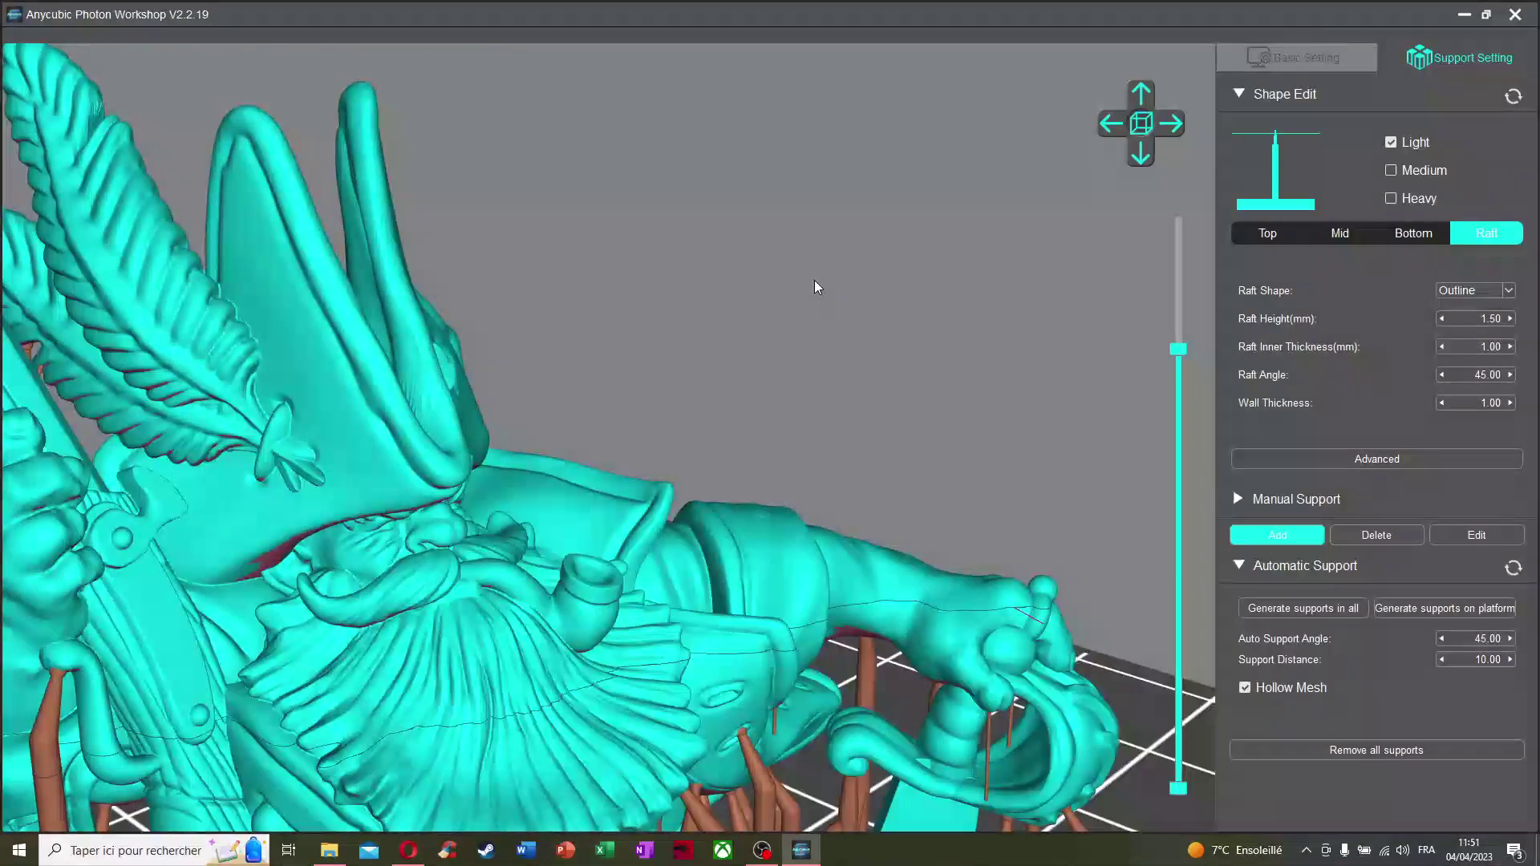
Delete the support beneath the beard just off its centre on the sword-arm side, and return to adding supports
{"action": "middle_click_drag", "start_coordinate": [815, 285], "coordinate": [895, 156]}
{"action": "right_click_drag", "start_coordinate": [895, 156], "coordinate": [748, 247]}
{"action": "middle_click_drag", "start_coordinate": [747, 247], "coordinate": [818, 594]}
{"action": "right_click_drag", "start_coordinate": [652, 369], "coordinate": [937, 418]}
{"action": "left_click", "coordinate": [1380, 535]}
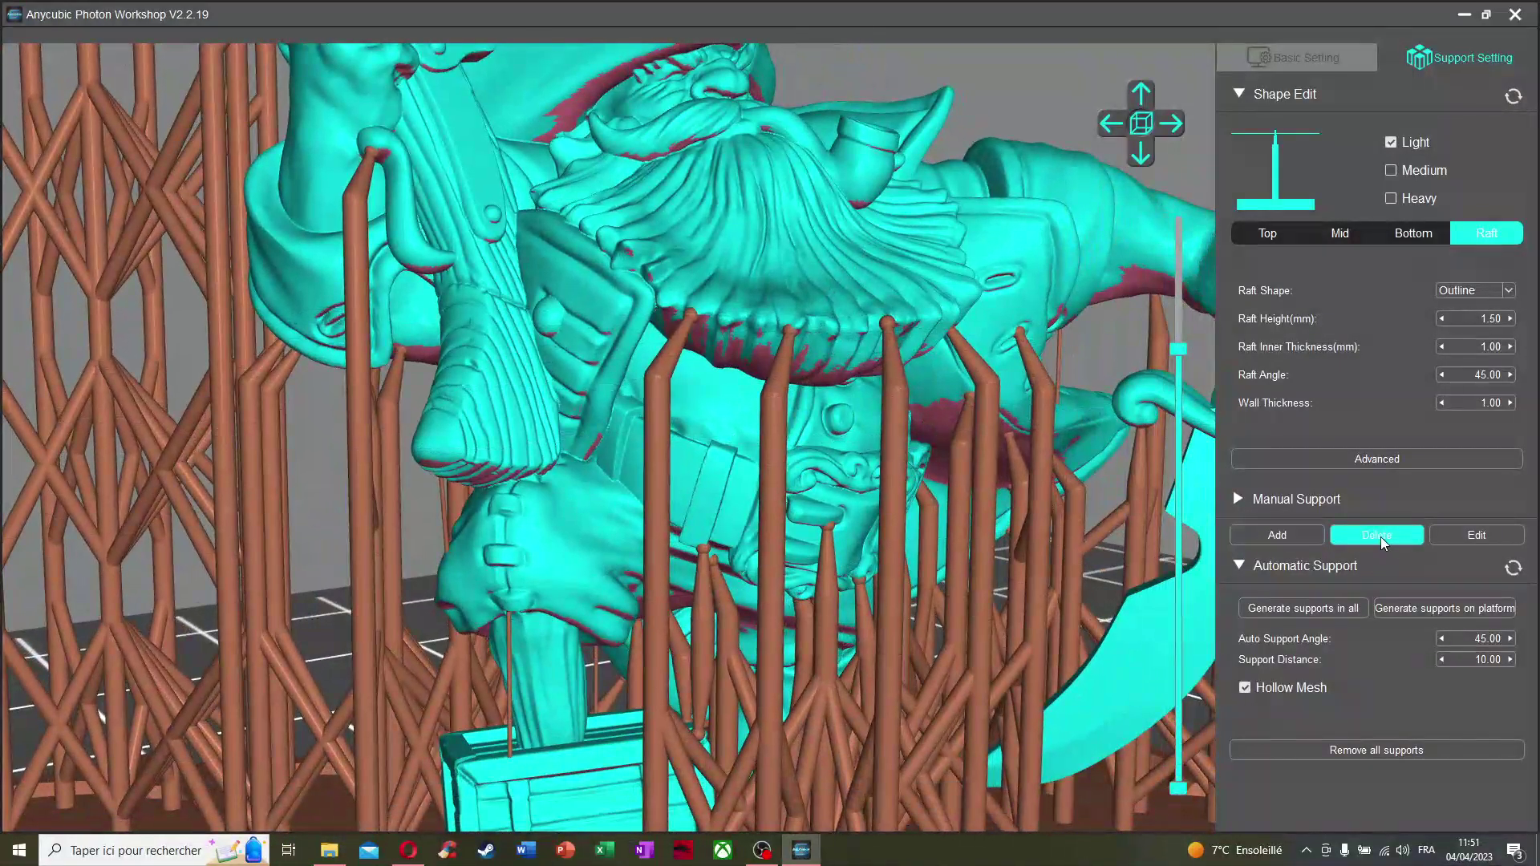
{"action": "left_click", "coordinate": [888, 376]}
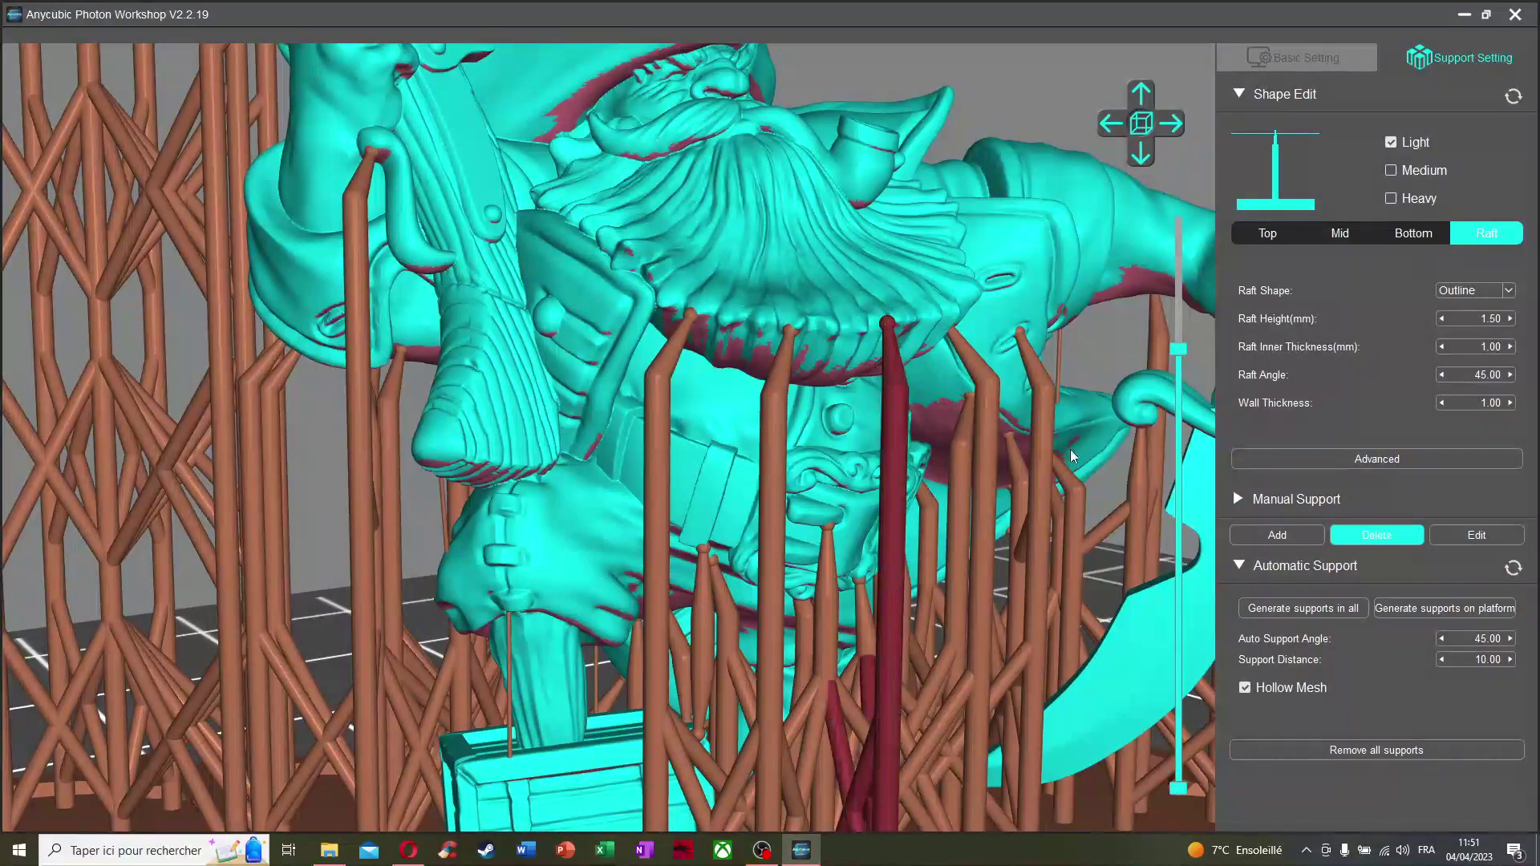
{"action": "left_click", "coordinate": [1382, 545]}
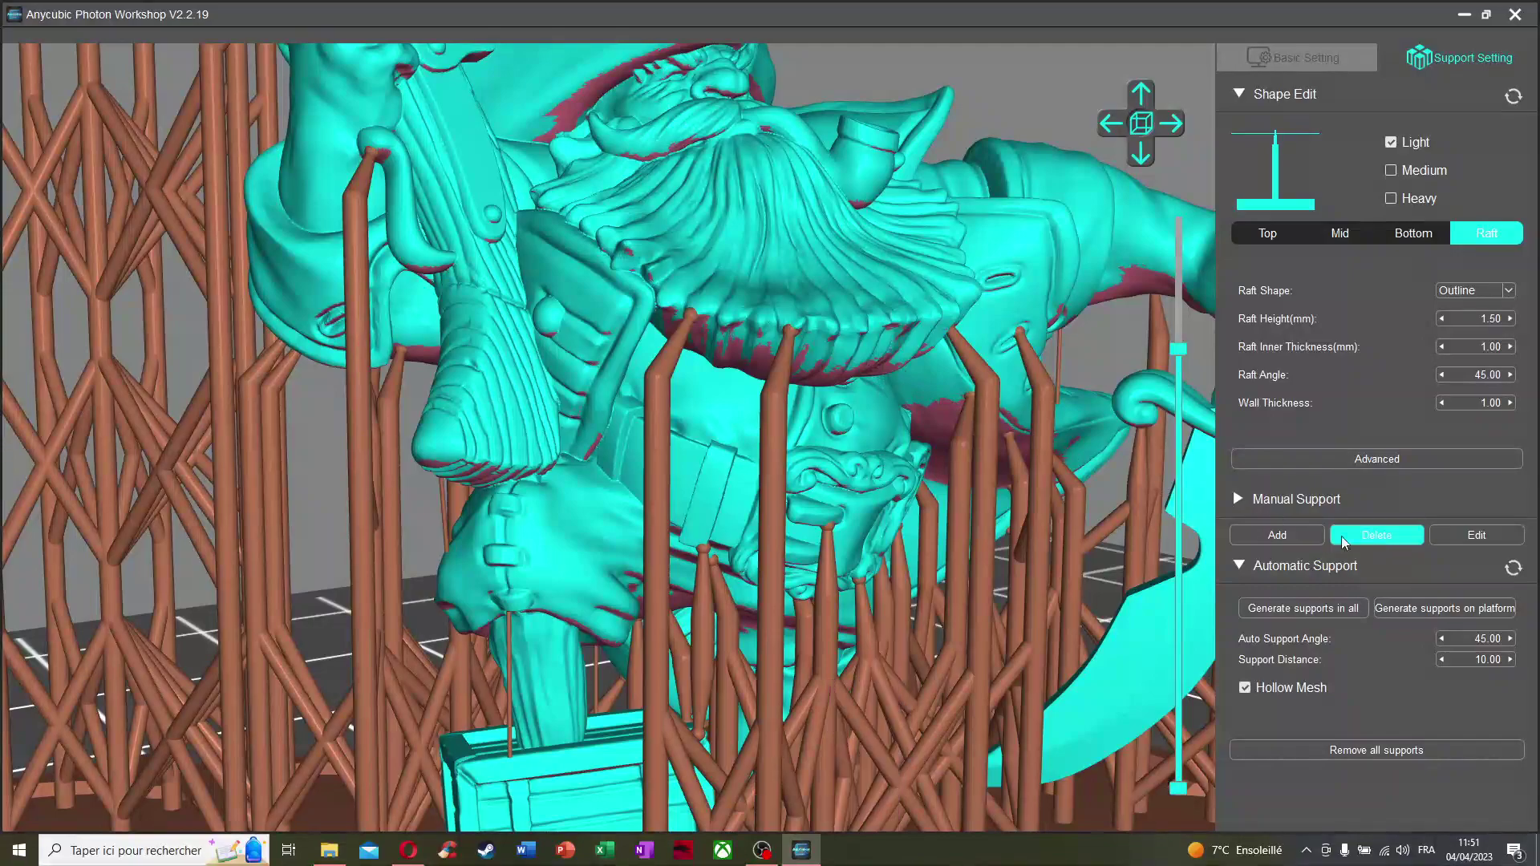
{"action": "left_click", "coordinate": [1278, 535]}
Leave support setup and slice the supported model, saving it as Dwarf_pirate_merged.pwma over the existing file
{"action": "right_click_drag", "start_coordinate": [916, 321], "coordinate": [887, 308]}
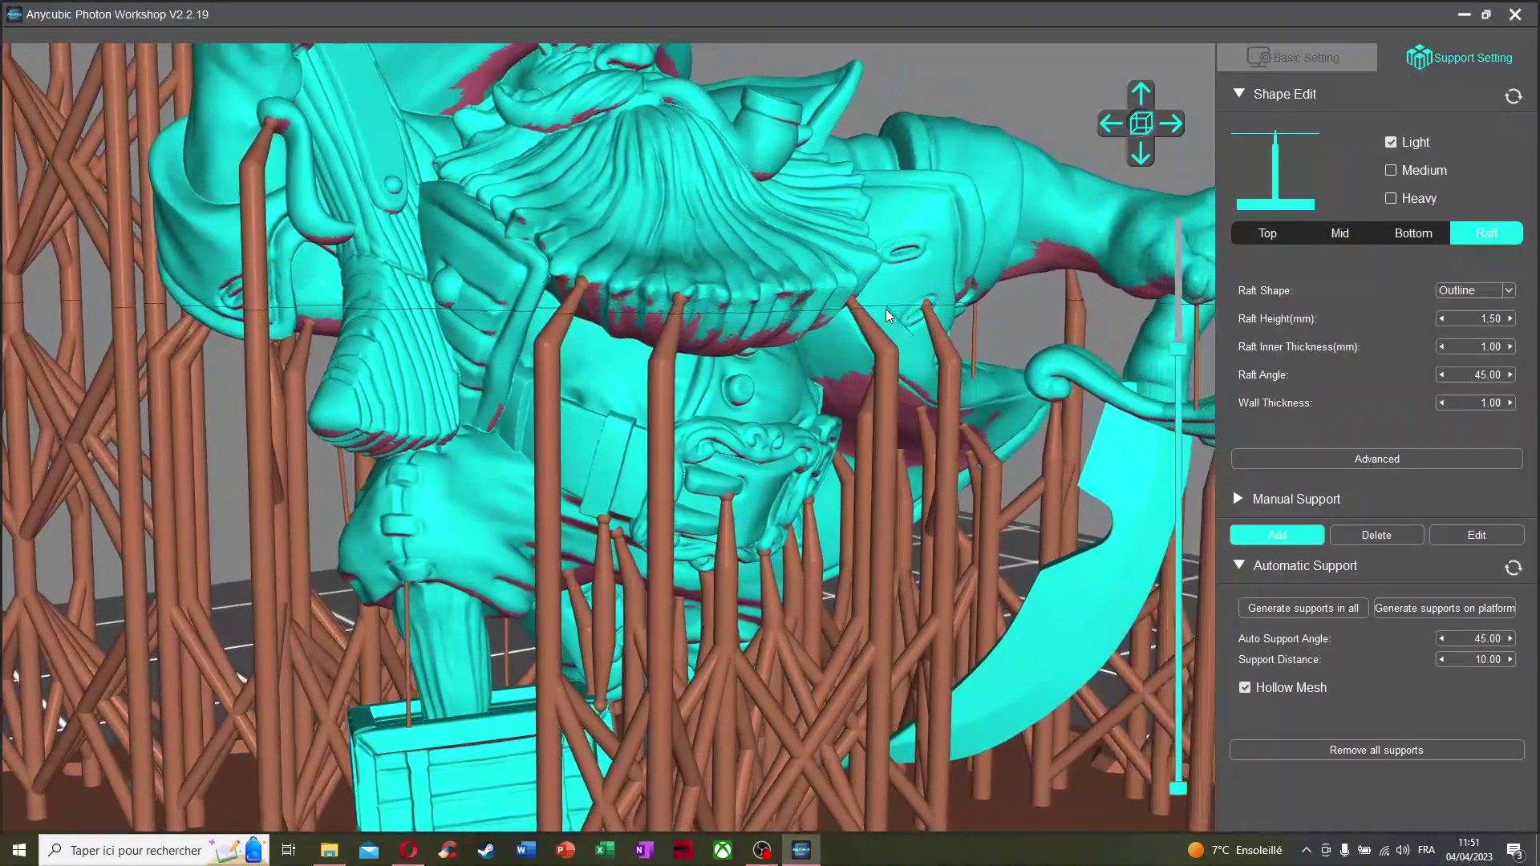
{"action": "middle_click_drag", "start_coordinate": [887, 308], "coordinate": [788, 329]}
{"action": "scroll", "coordinate": [719, 250], "scroll_direction": "down", "scroll_amount": 5}
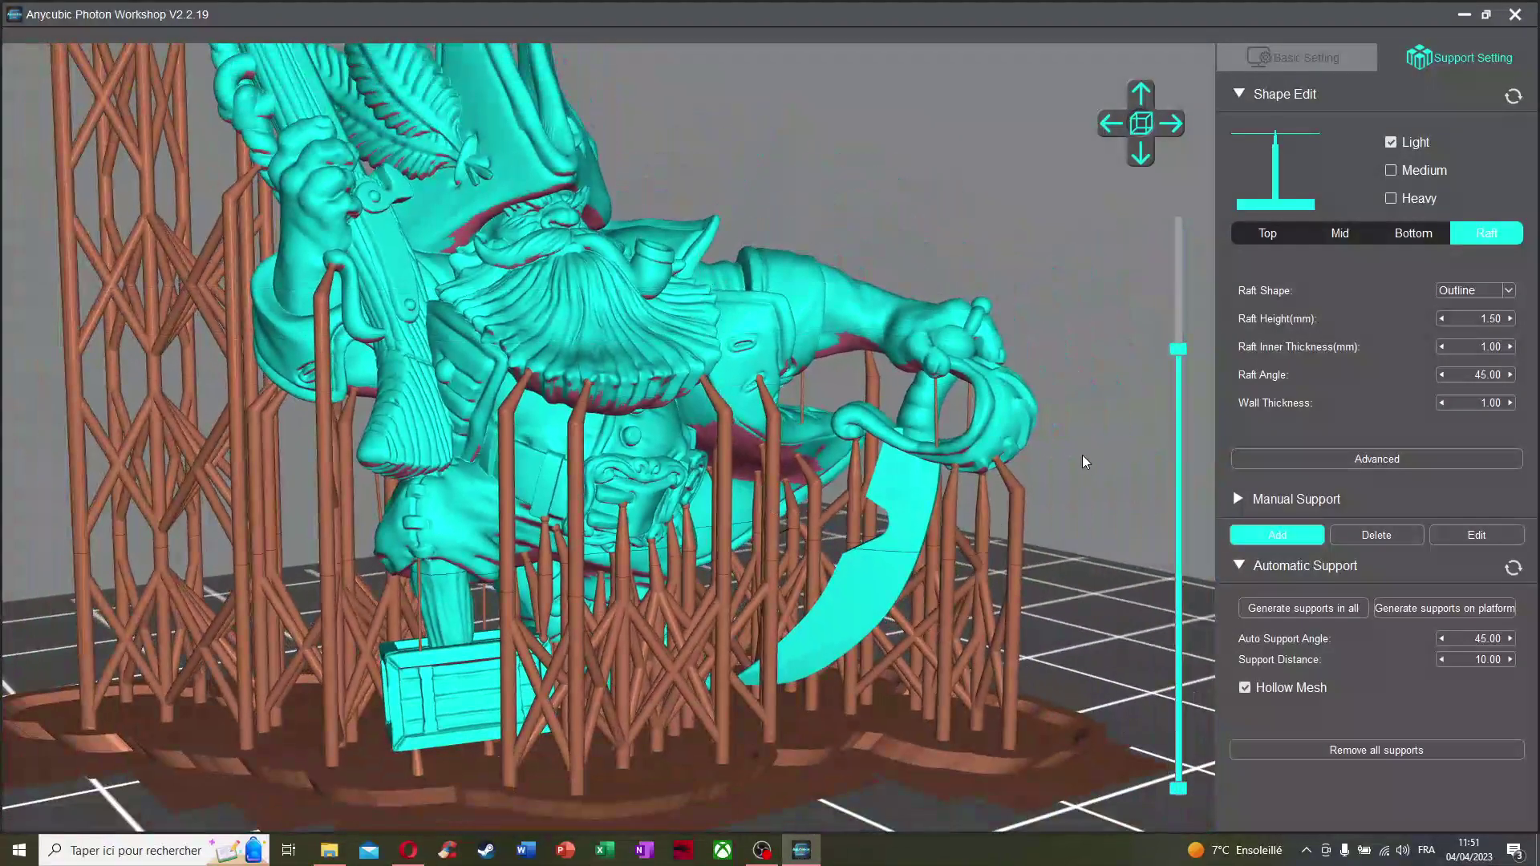
{"action": "right_click_drag", "start_coordinate": [711, 374], "coordinate": [696, 384]}
{"action": "scroll", "coordinate": [695, 383], "scroll_direction": "down", "scroll_amount": 10}
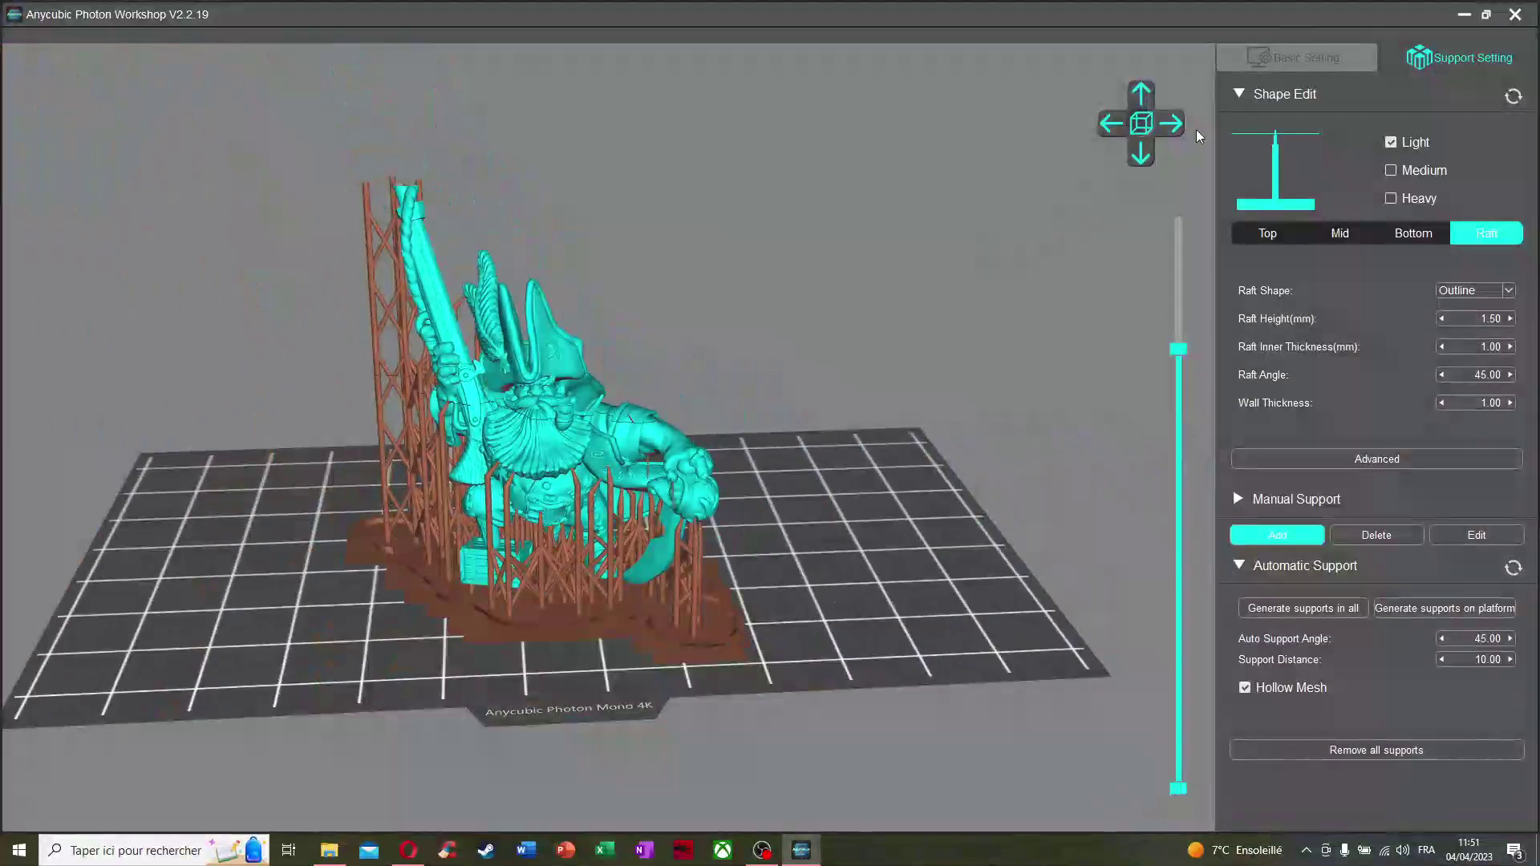
{"action": "left_click", "coordinate": [1312, 52]}
{"action": "left_click", "coordinate": [1429, 773]}
{"action": "left_click", "coordinate": [857, 512]}
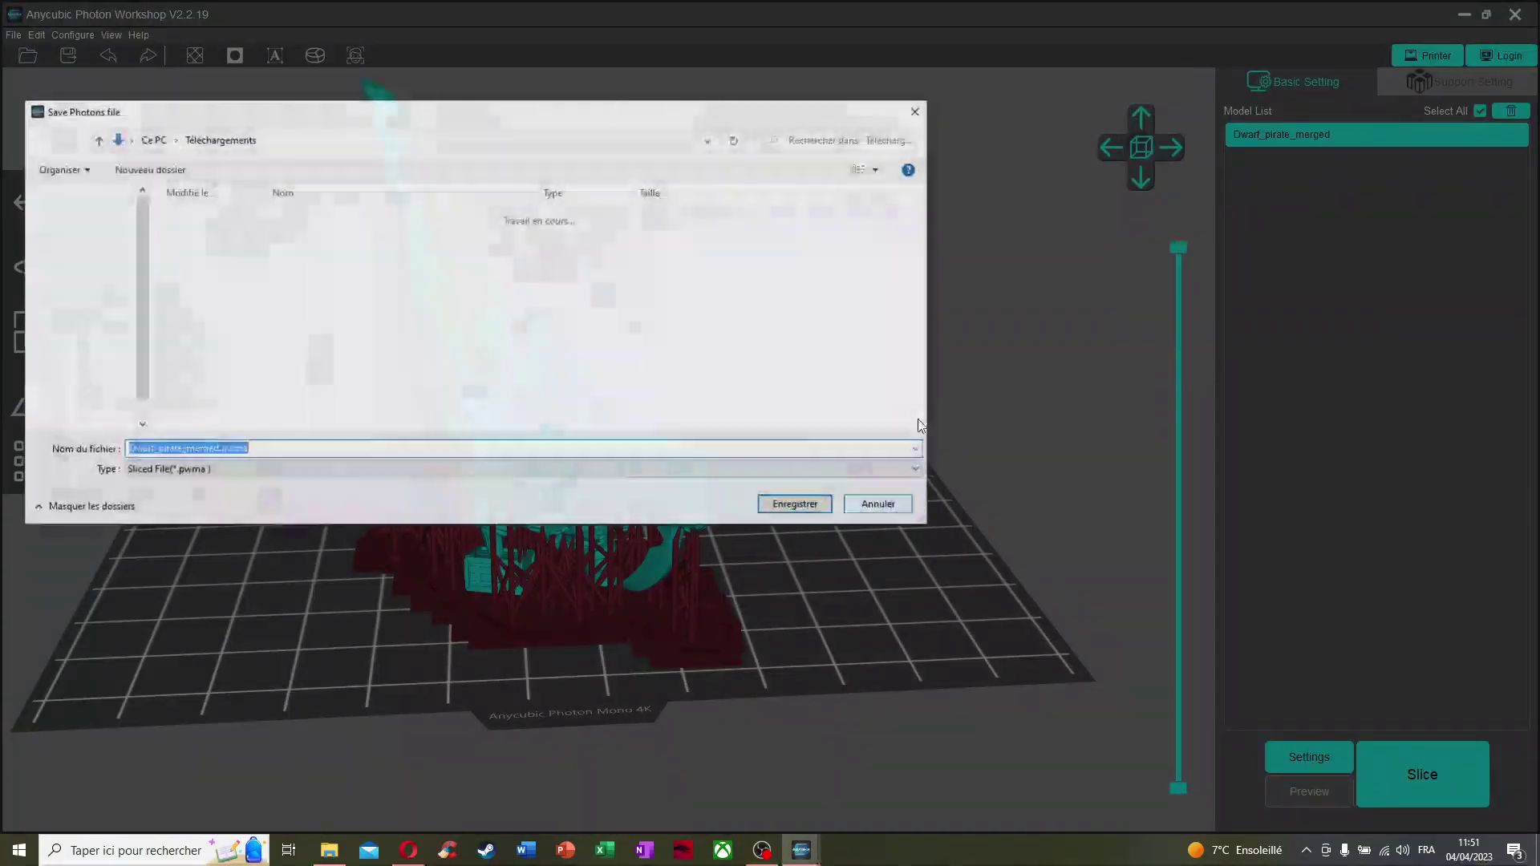
{"action": "left_click", "coordinate": [788, 507]}
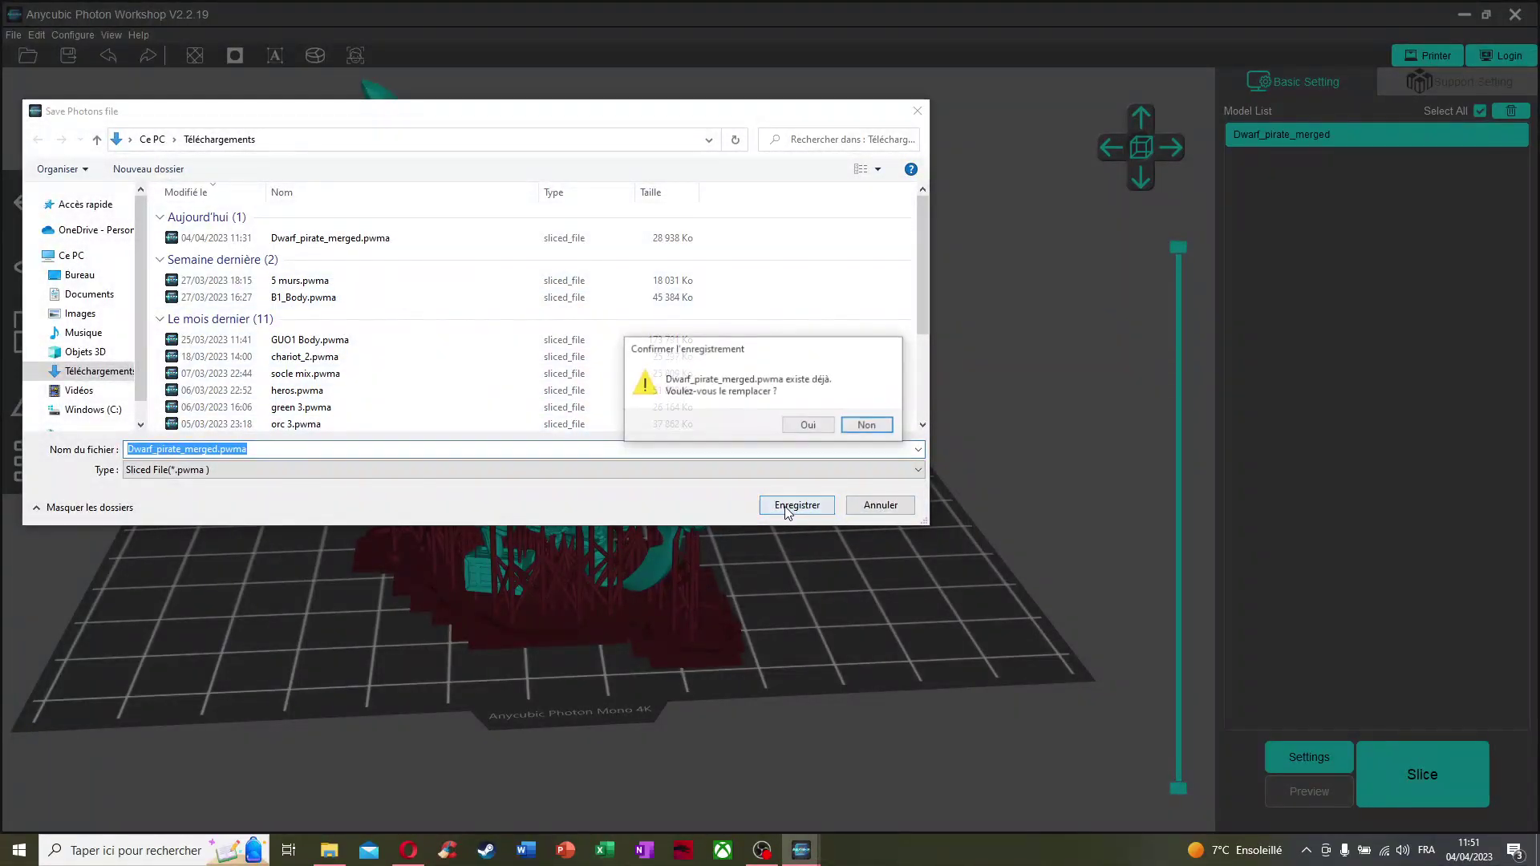
{"action": "left_click", "coordinate": [806, 424]}
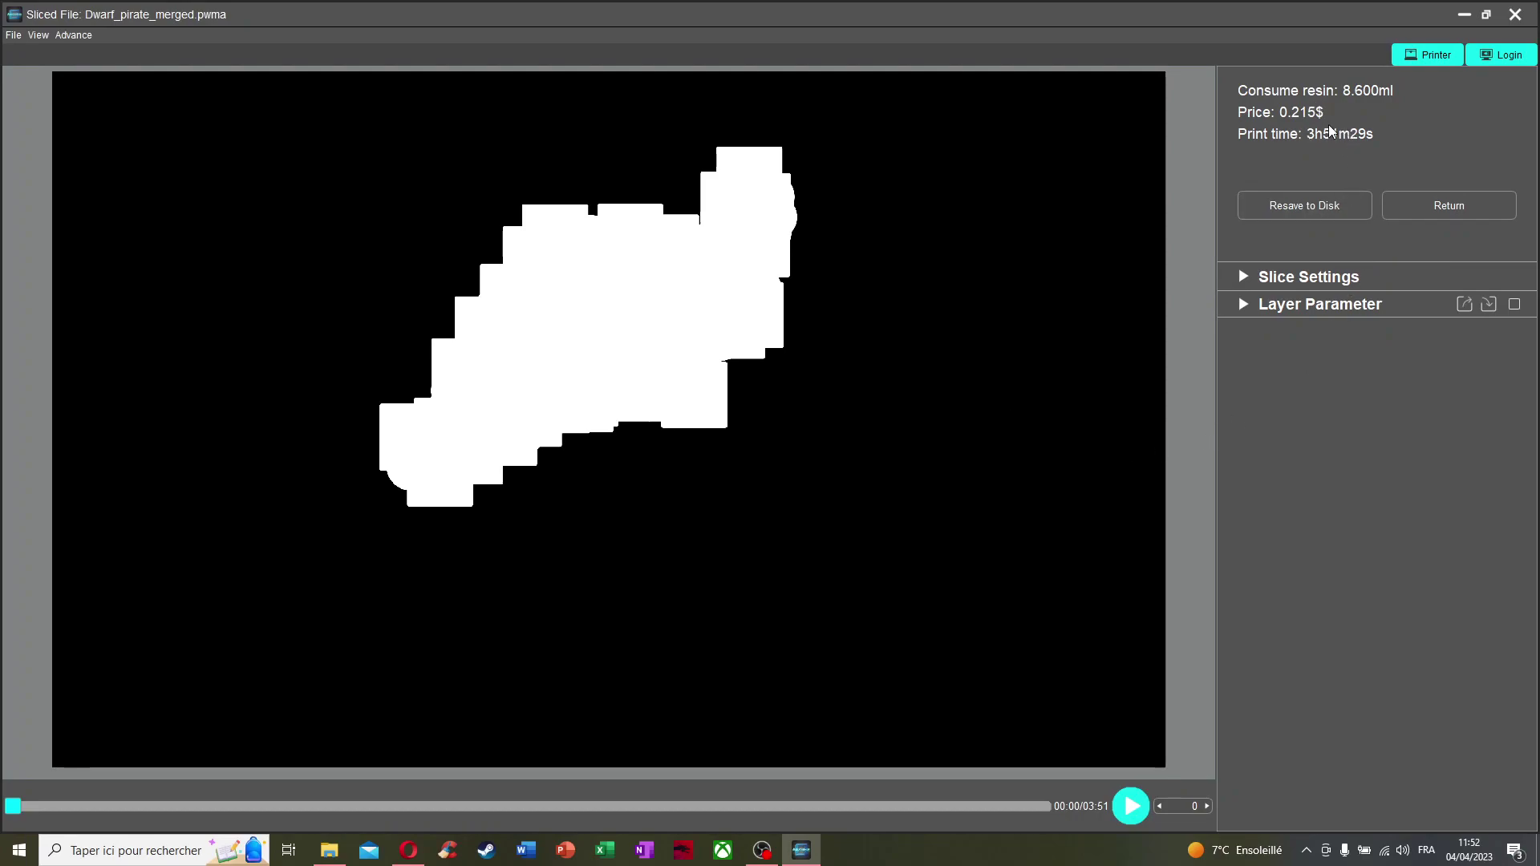
Return from the slice preview, restore the full-height layer view, and duplicate the supported dwarf with 5 mm minimum spacing
{"action": "left_click", "coordinate": [1413, 193]}
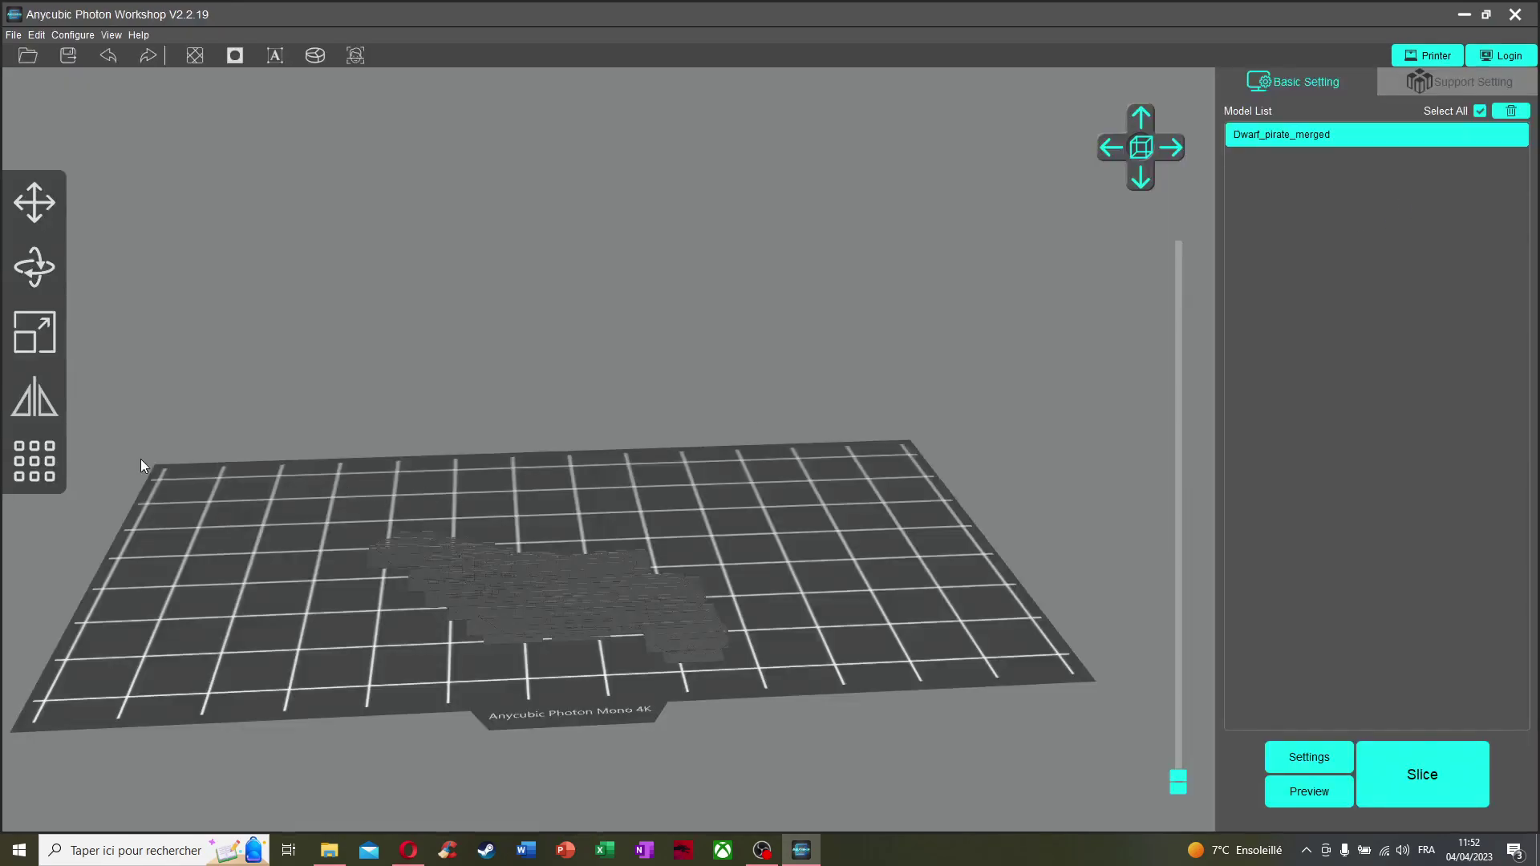
{"action": "left_click_drag", "start_coordinate": [1177, 778], "coordinate": [1163, 221]}
{"action": "left_click", "coordinate": [22, 472]}
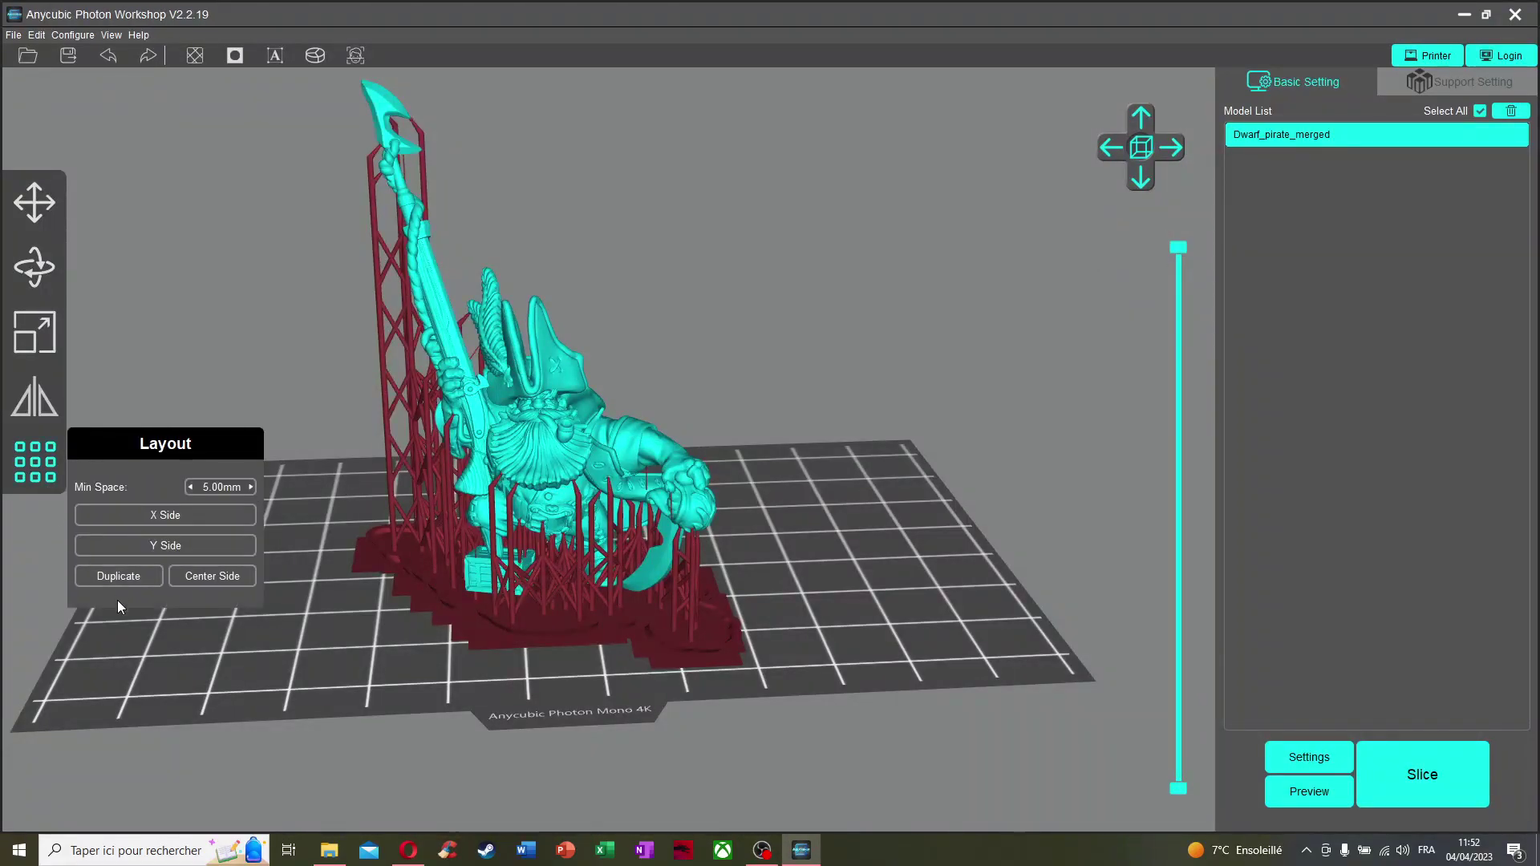
{"action": "left_click", "coordinate": [131, 583]}
Move the selected dwarf copy away from the other one and past the edge of the build plate
{"action": "right_click_drag", "start_coordinate": [487, 292], "coordinate": [525, 293]}
{"action": "right_click_drag", "start_coordinate": [533, 484], "coordinate": [502, 460]}
{"action": "left_click_drag", "start_coordinate": [452, 423], "coordinate": [126, 423]}
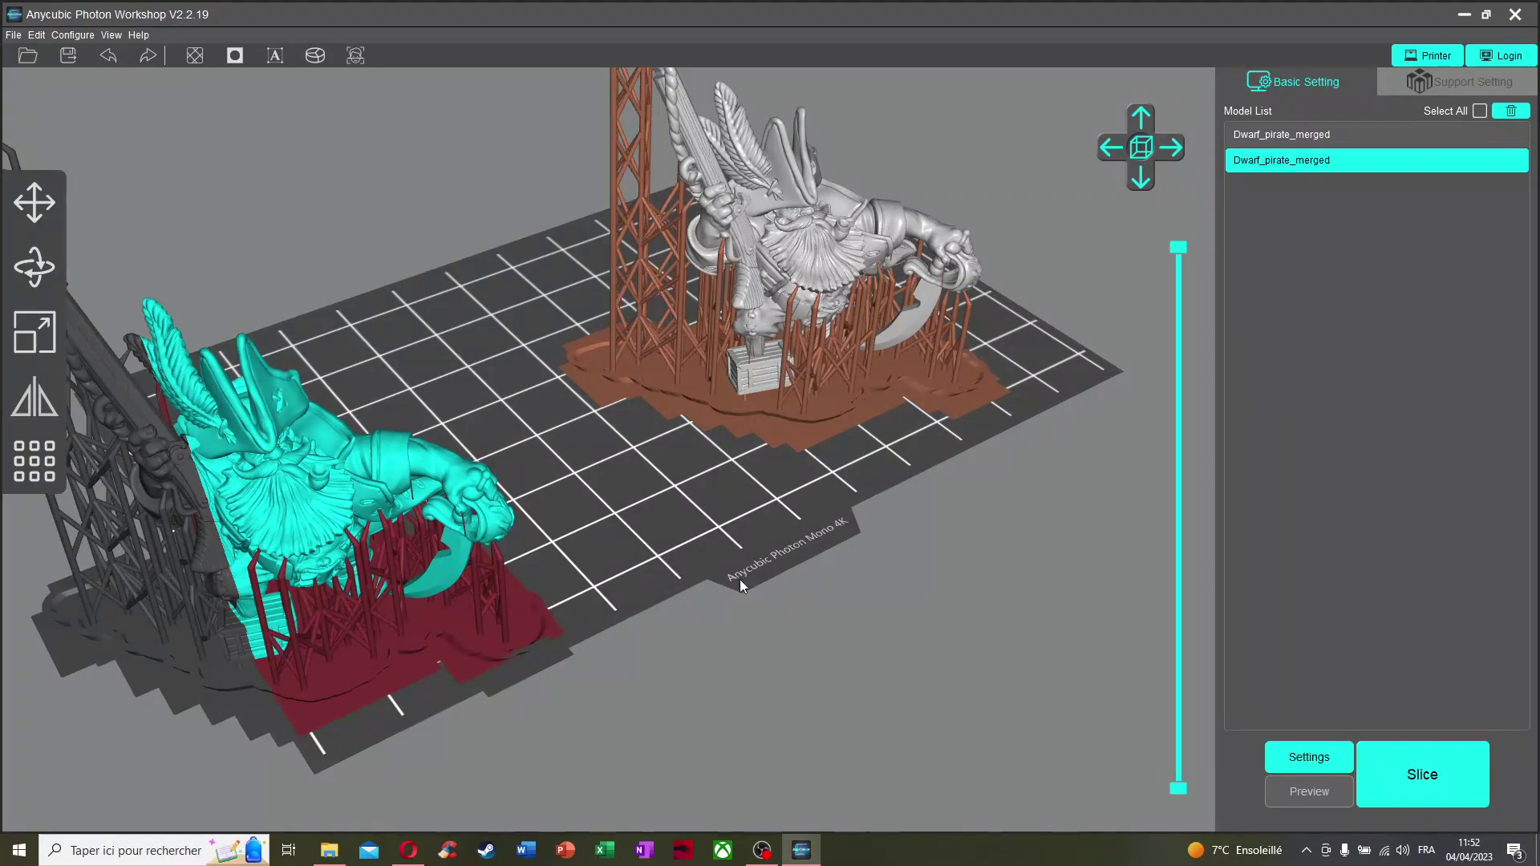
Move the selected dwarf copy back inside the build plate and slice both models, overwriting Dwarf_pirate_merged.pwma
{"action": "left_click_drag", "start_coordinate": [301, 491], "coordinate": [448, 373]}
{"action": "left_click", "coordinate": [1422, 766]}
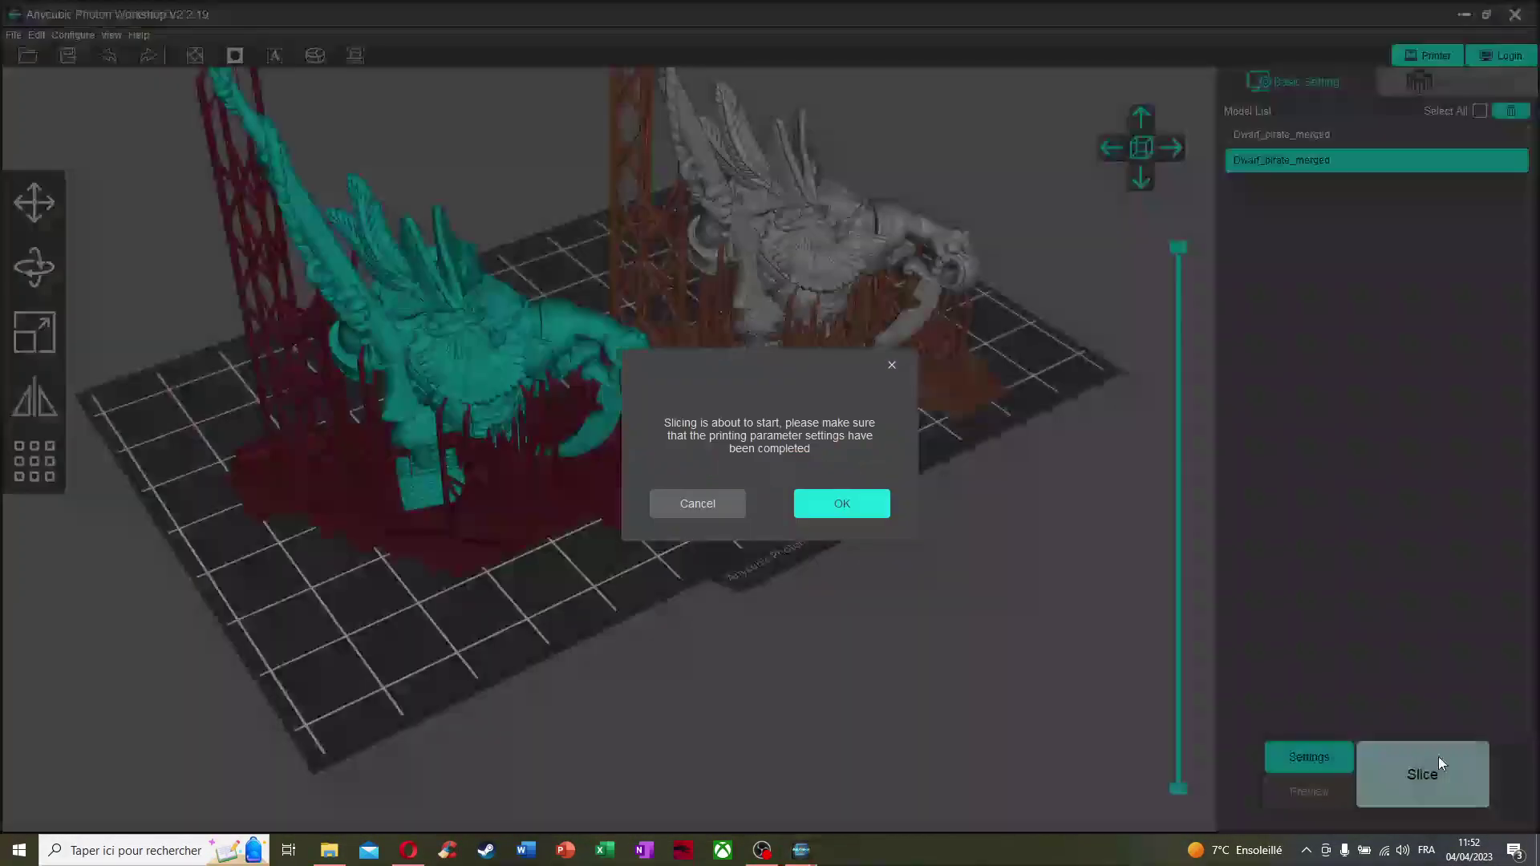
{"action": "left_click", "coordinate": [835, 506]}
{"action": "left_click", "coordinate": [783, 503]}
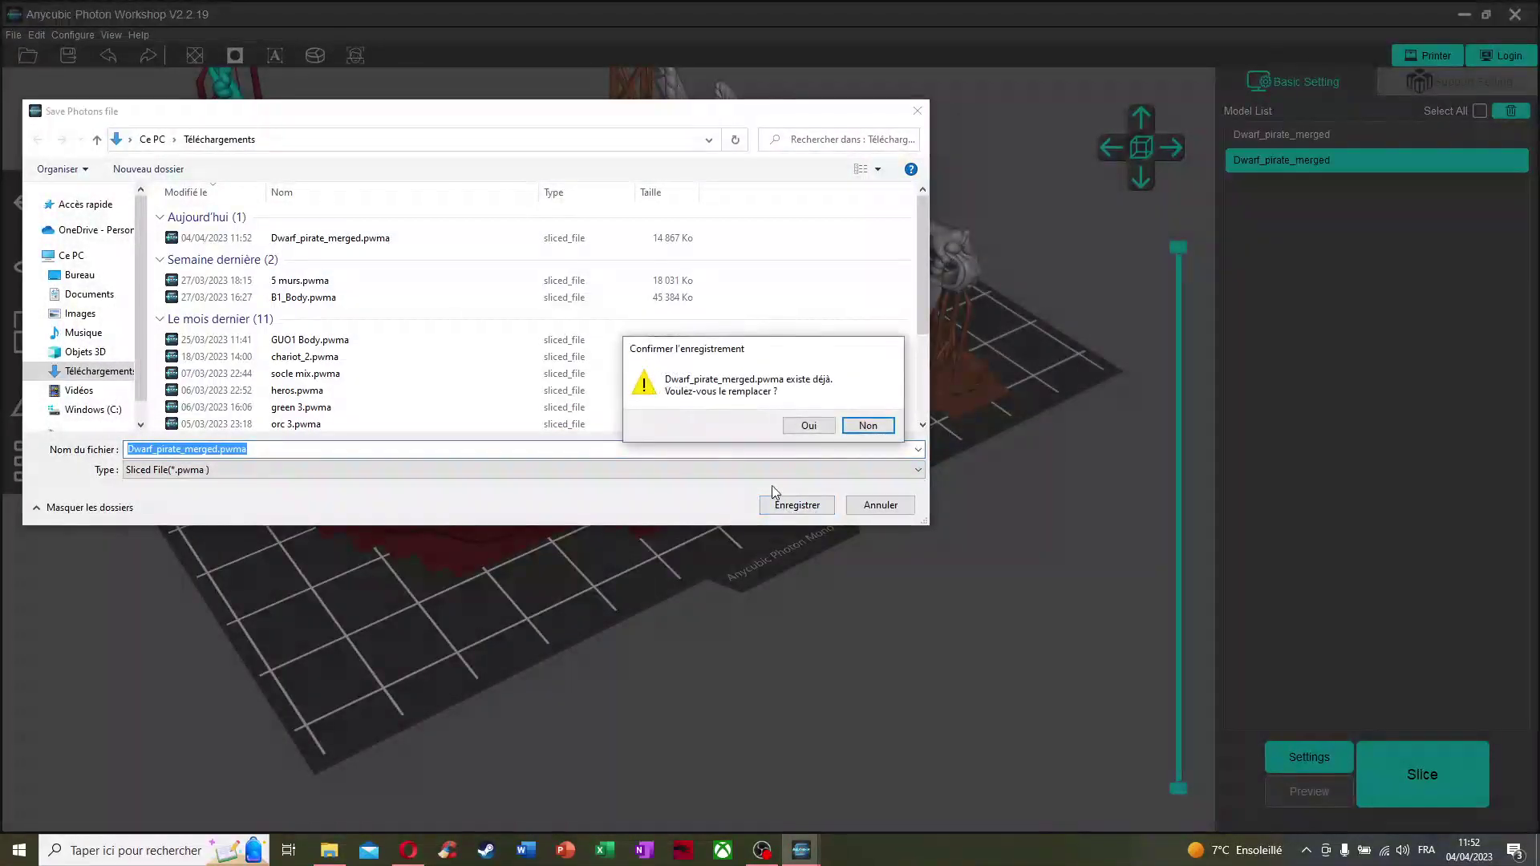
{"action": "left_click", "coordinate": [806, 425]}
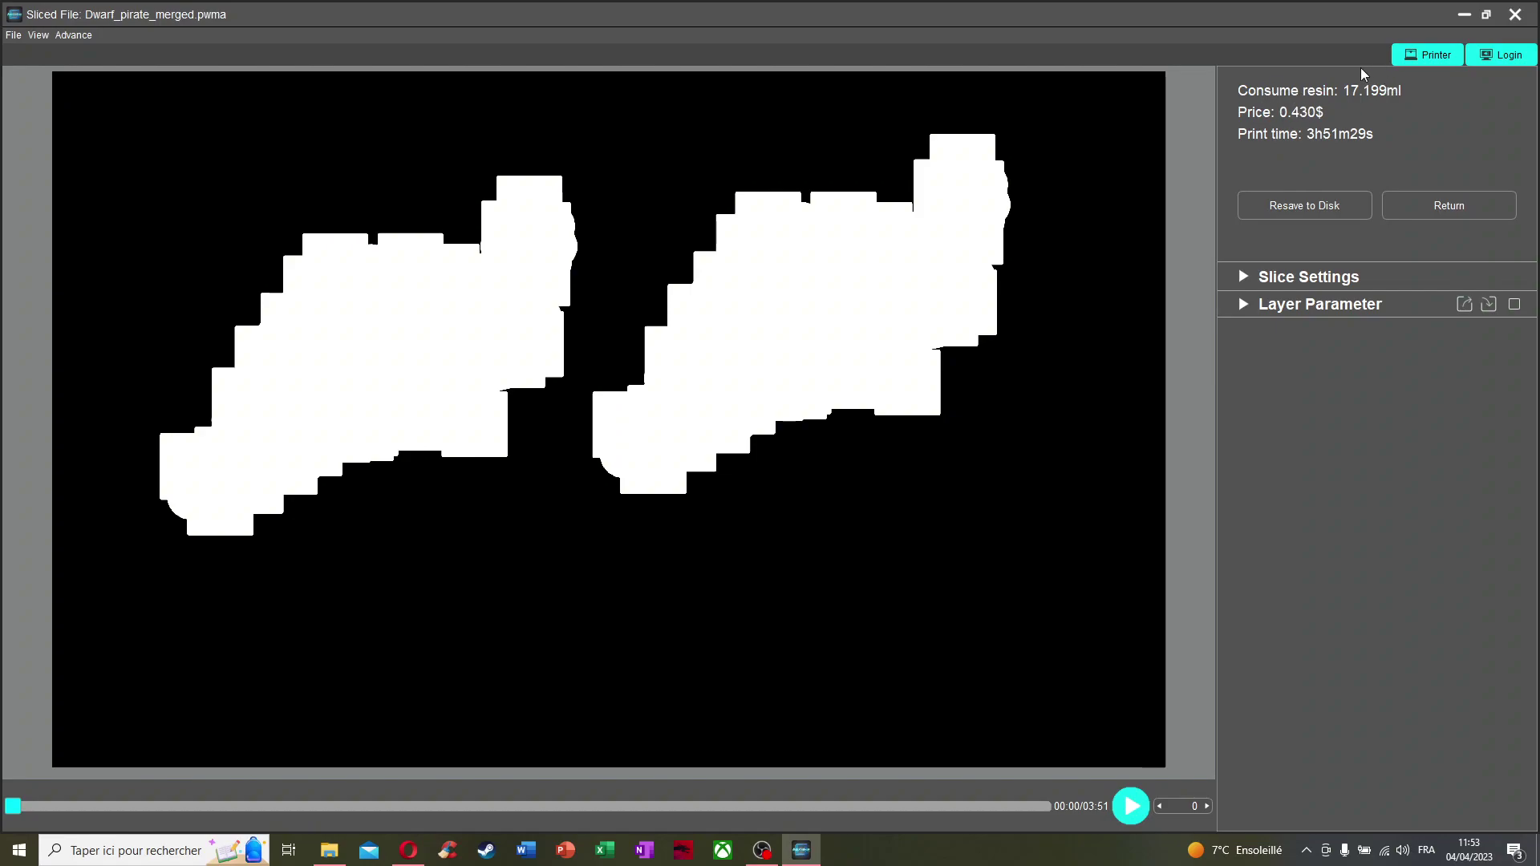
Examine the slice settings and layer parameters of the sliced file, and return to the models on the build plate
{"action": "left_click", "coordinate": [1242, 278]}
{"action": "left_click", "coordinate": [1240, 560]}
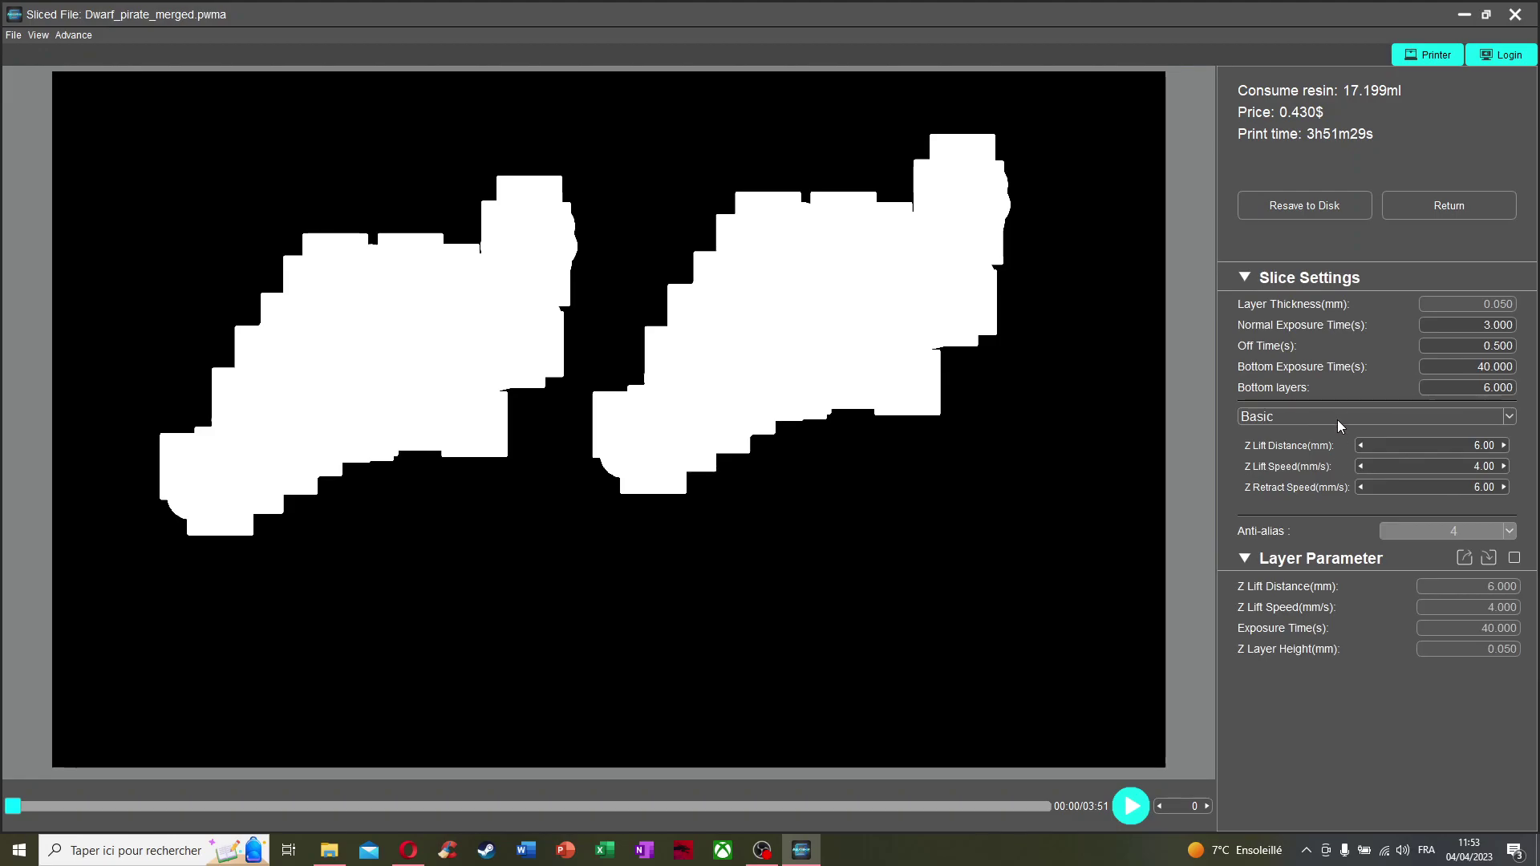
{"action": "left_click", "coordinate": [1474, 207]}
{"action": "left_click_drag", "start_coordinate": [634, 167], "coordinate": [594, 181]}
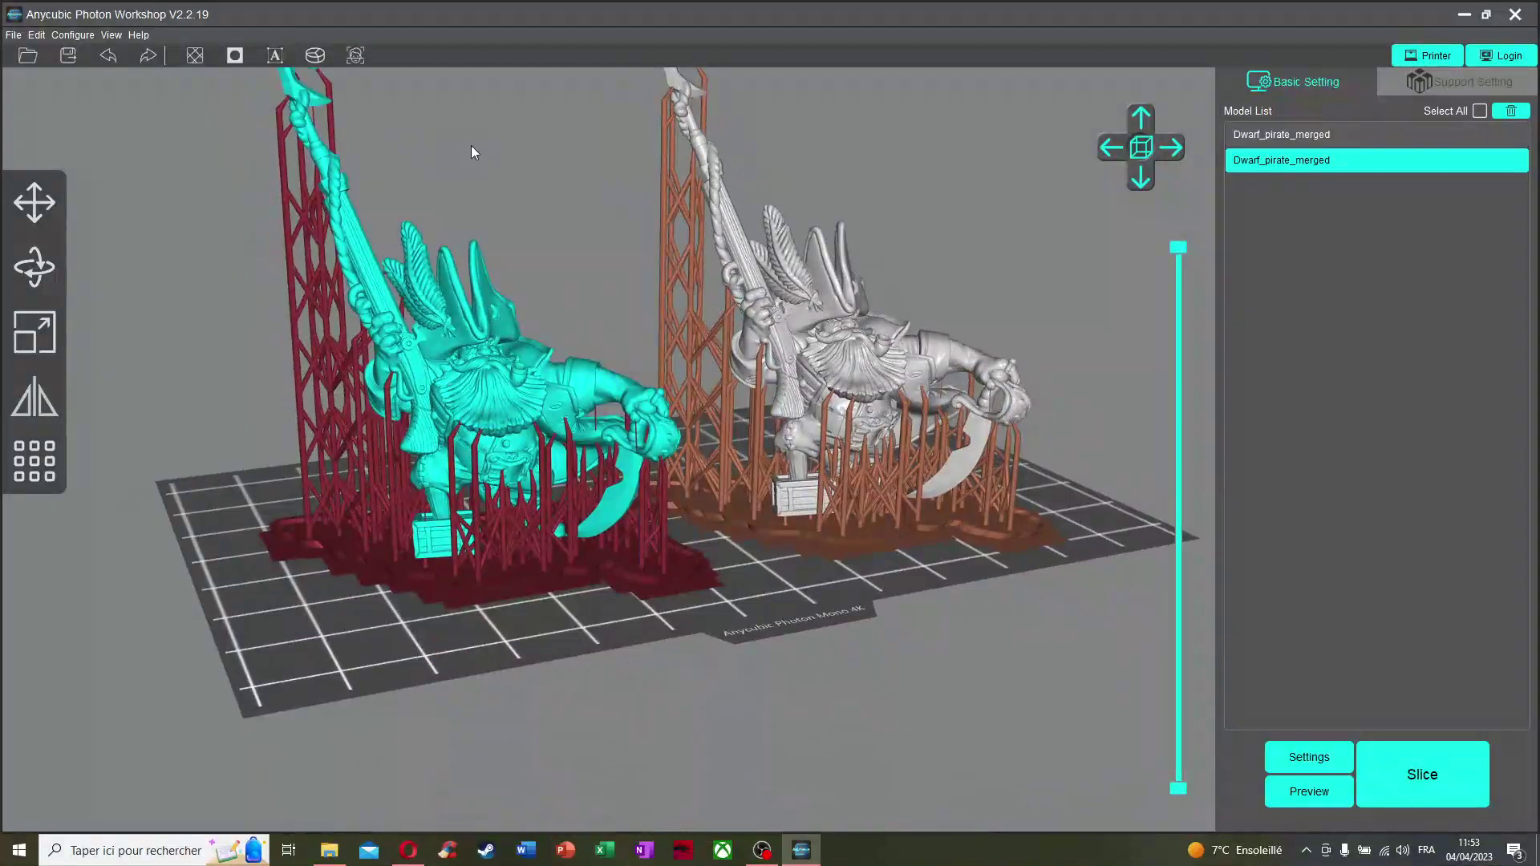
View the hollow and infill options and the punching options for the selected dwarf, closing each without applying anything
{"action": "left_click", "coordinate": [195, 62]}
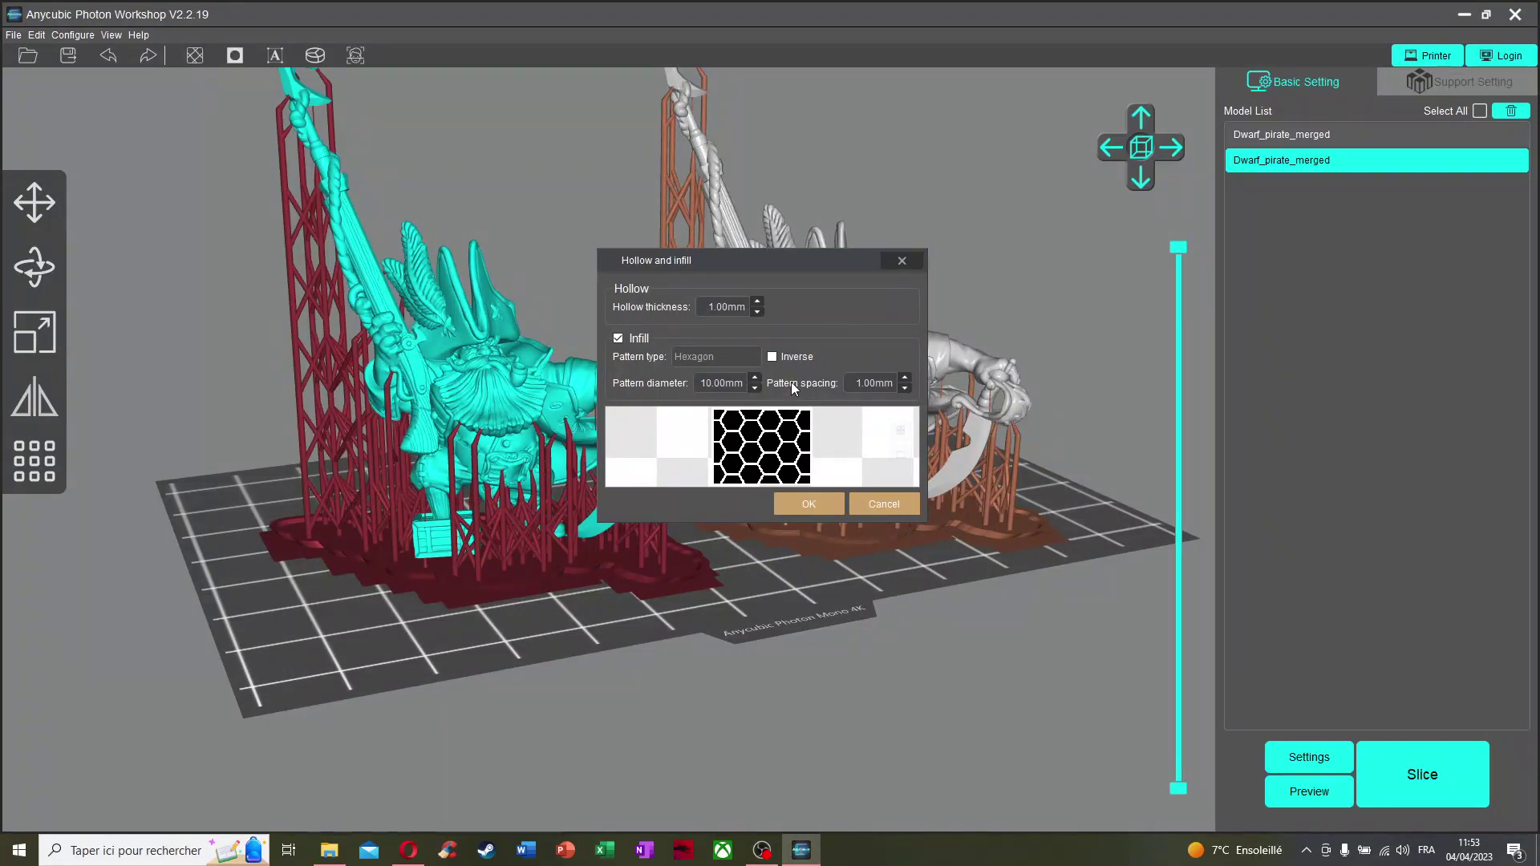
{"action": "left_click", "coordinate": [901, 261]}
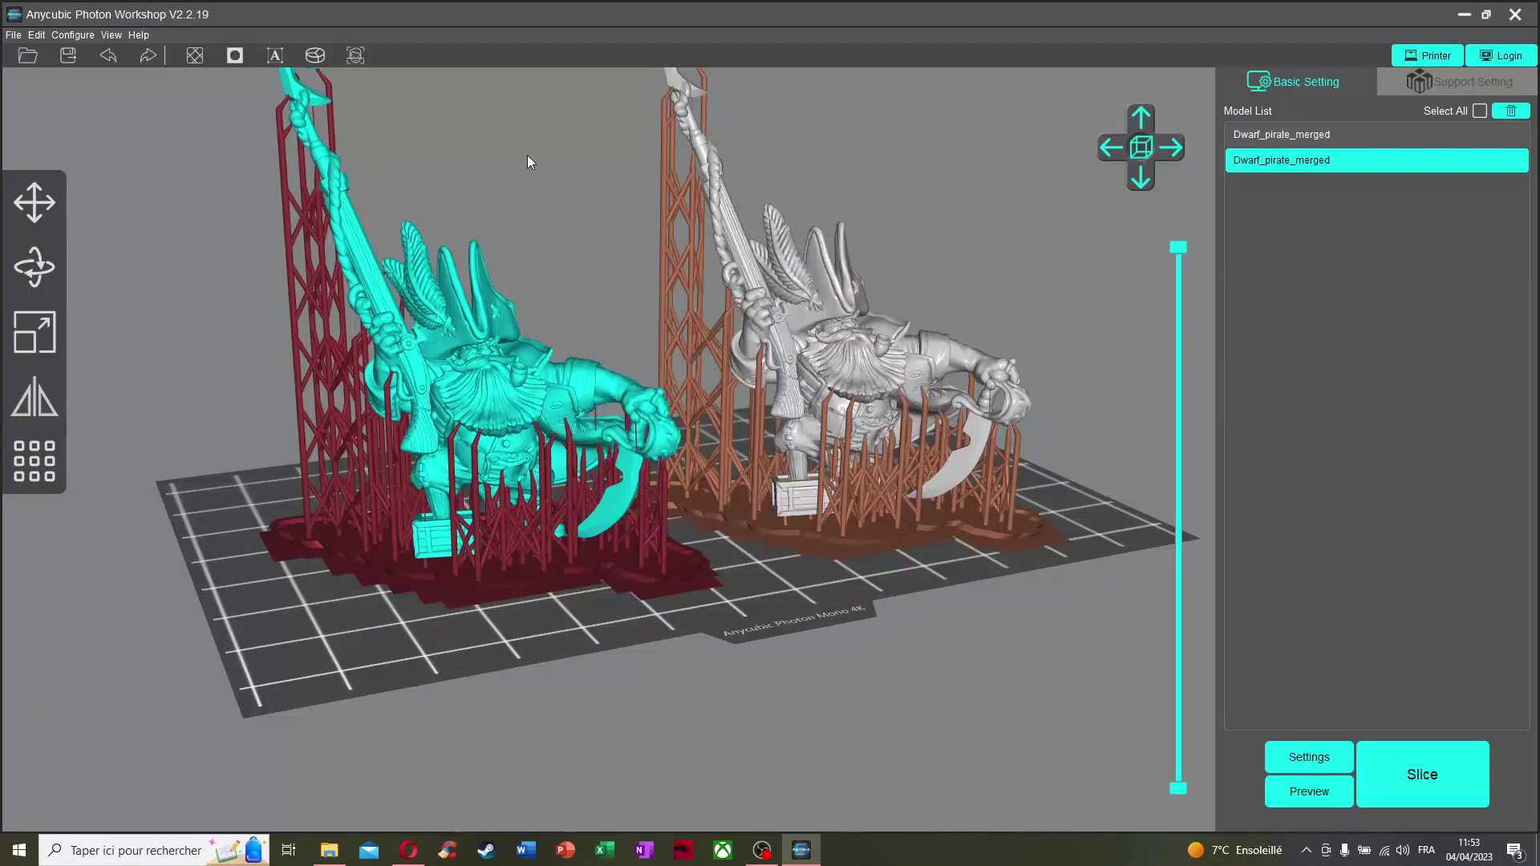
{"action": "left_click", "coordinate": [234, 60]}
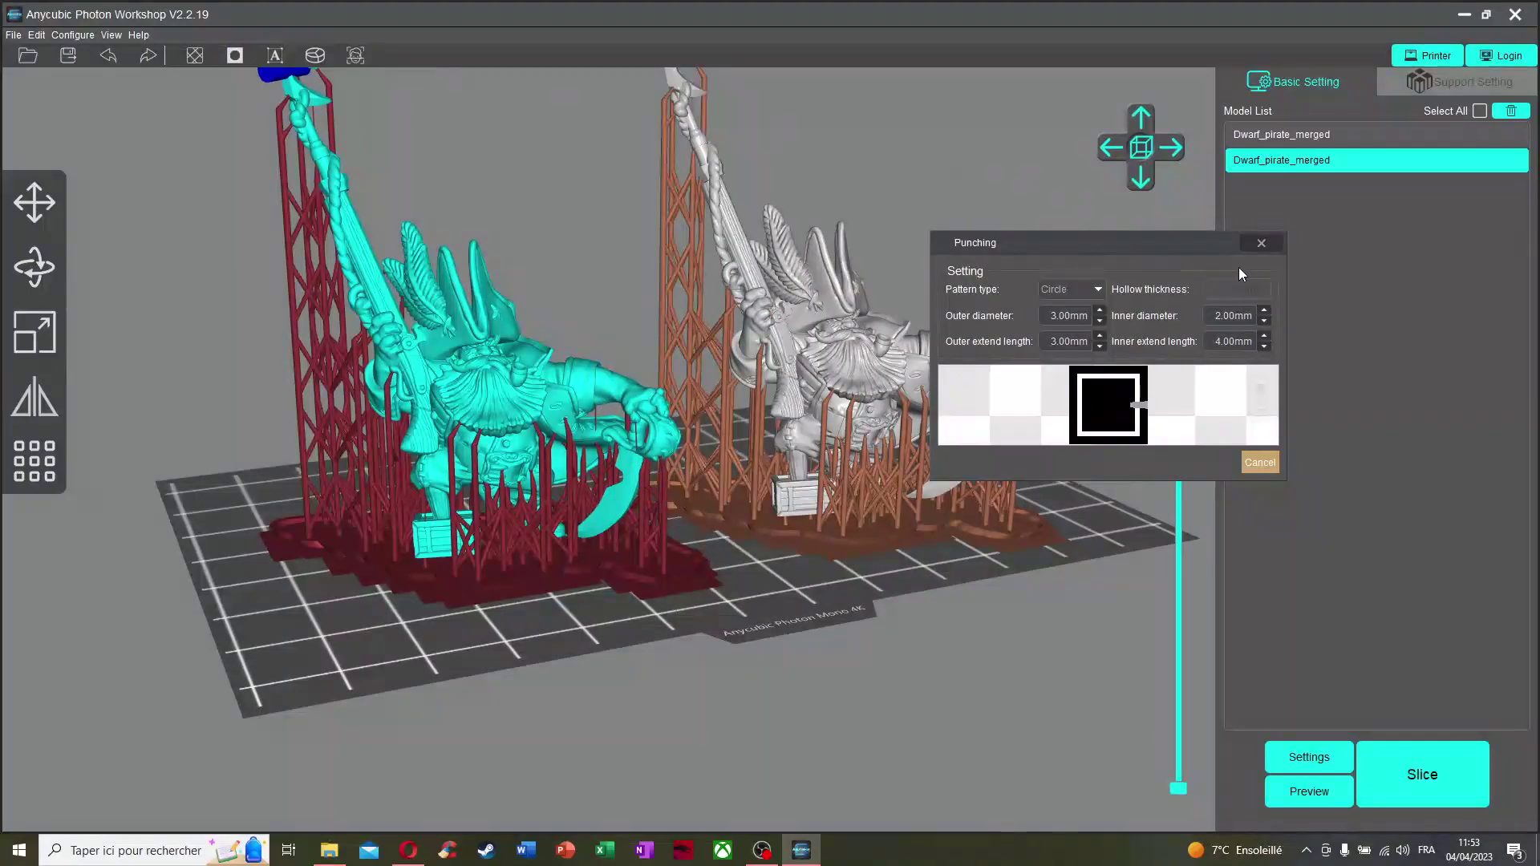
{"action": "left_click", "coordinate": [1261, 244]}
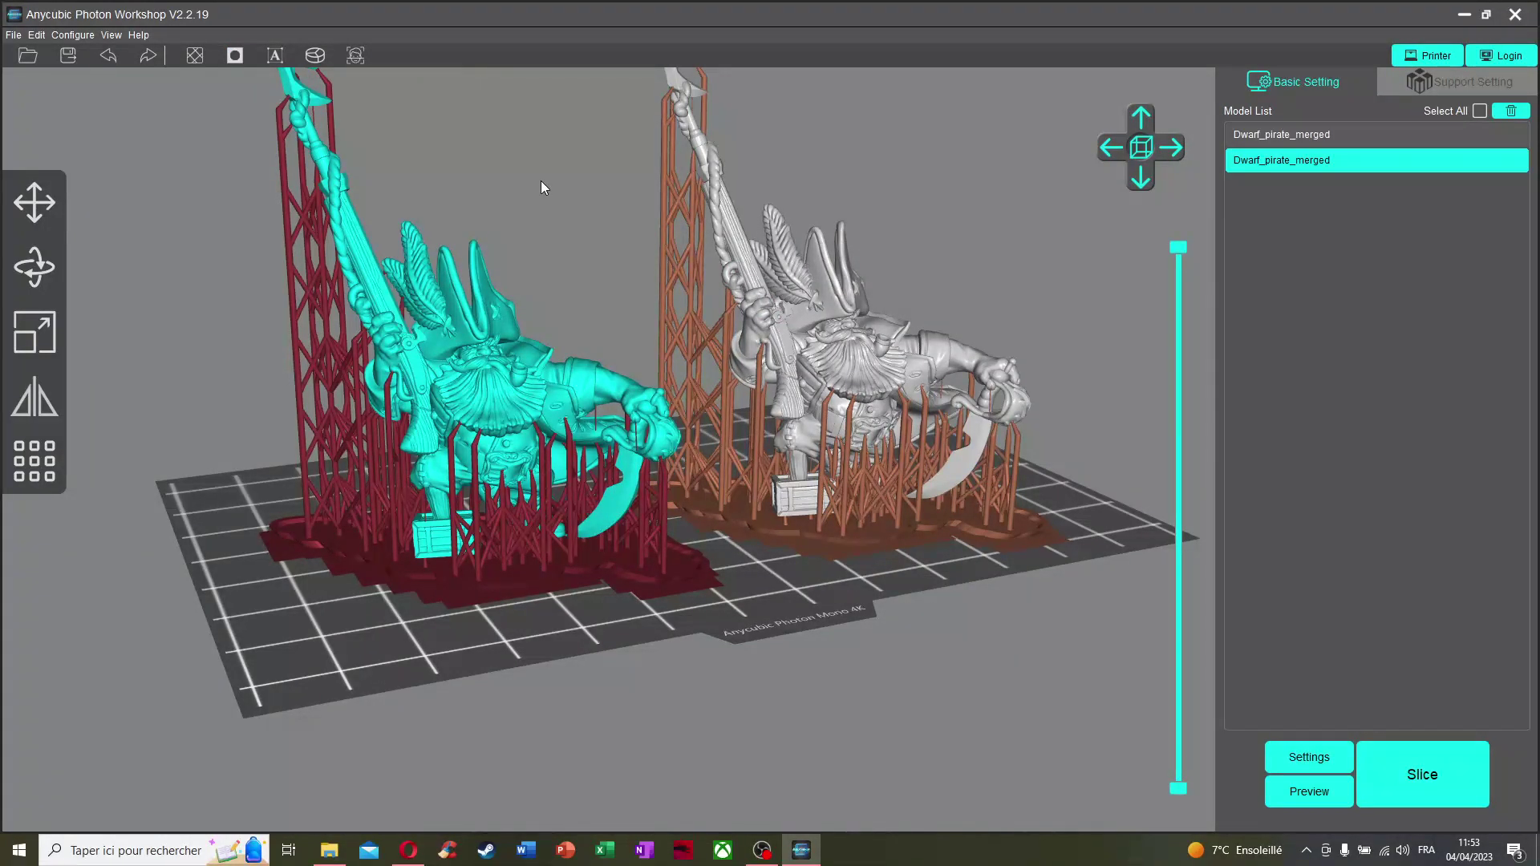